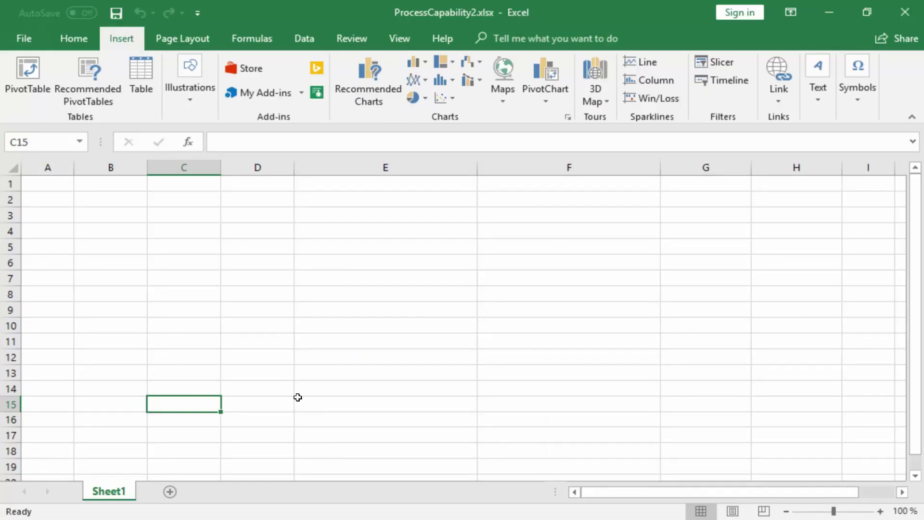
Rename the worksheet Sheet1 as "Process Capability".
double_click(116, 492)
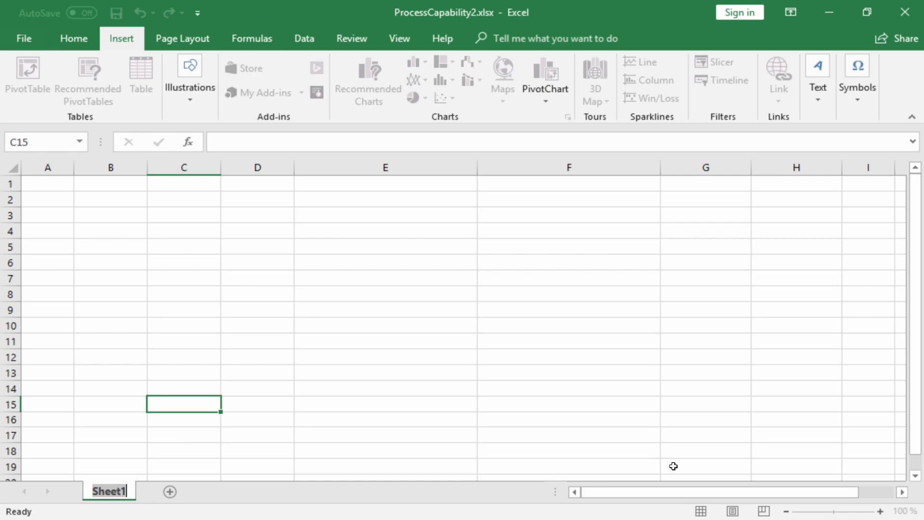
text(Process )
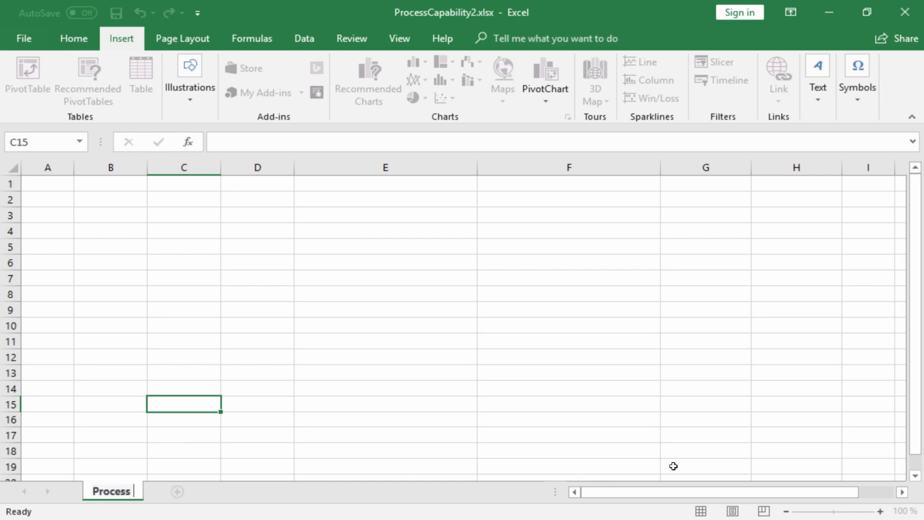
text(Capability)
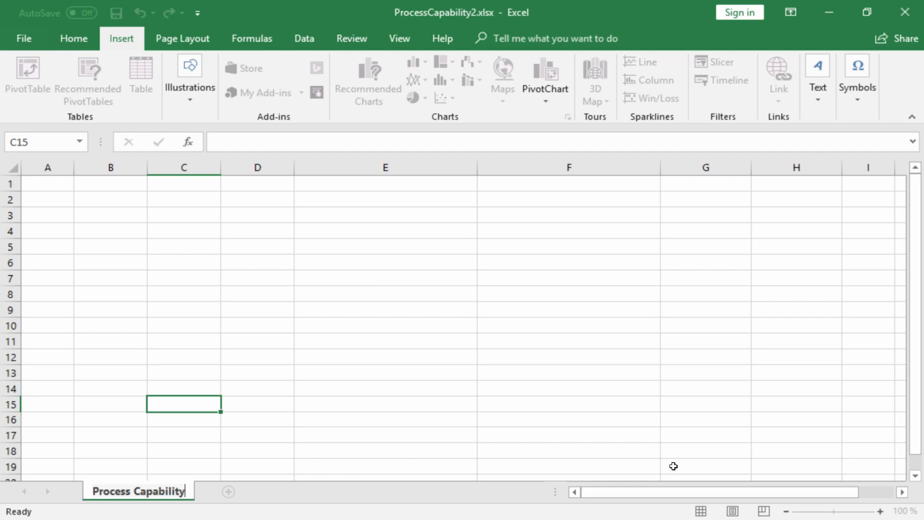
key(Return)
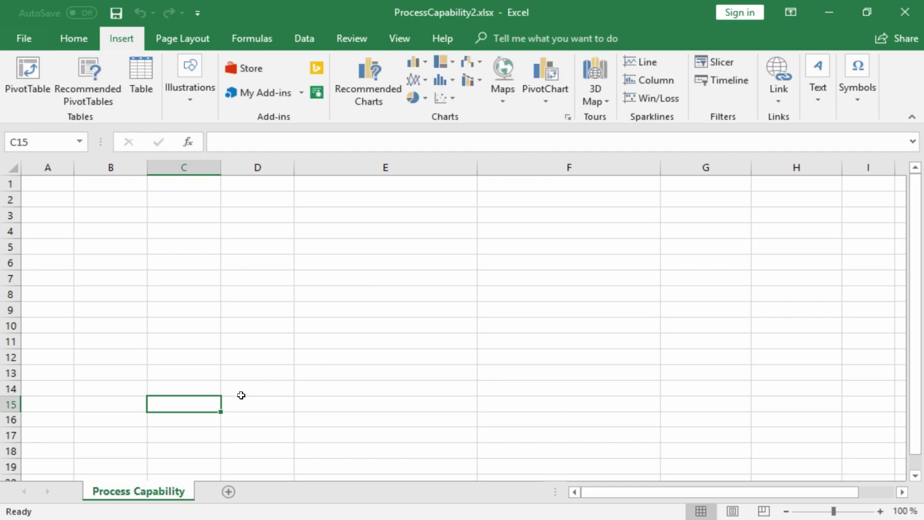
Enter the heading "Data" in cell C15 and make row 15 bold.
text(Data)
key(Return)
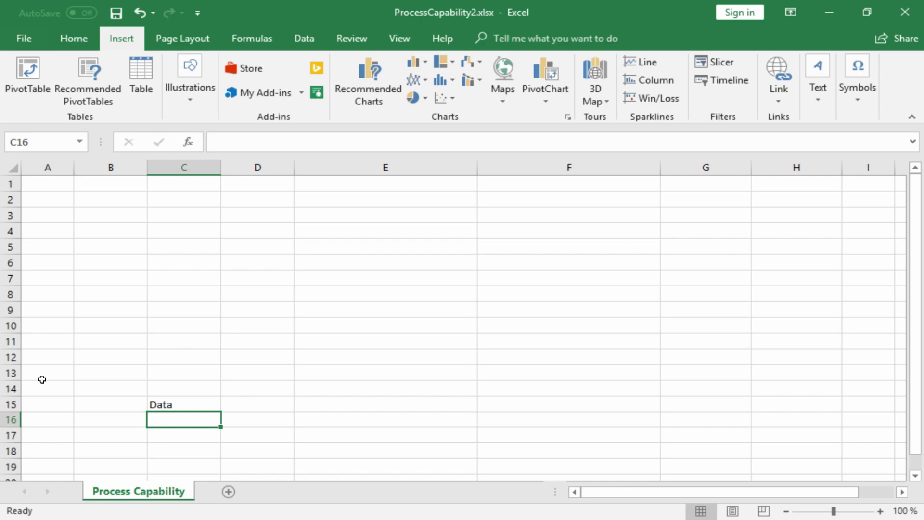
click(12, 409)
click(74, 38)
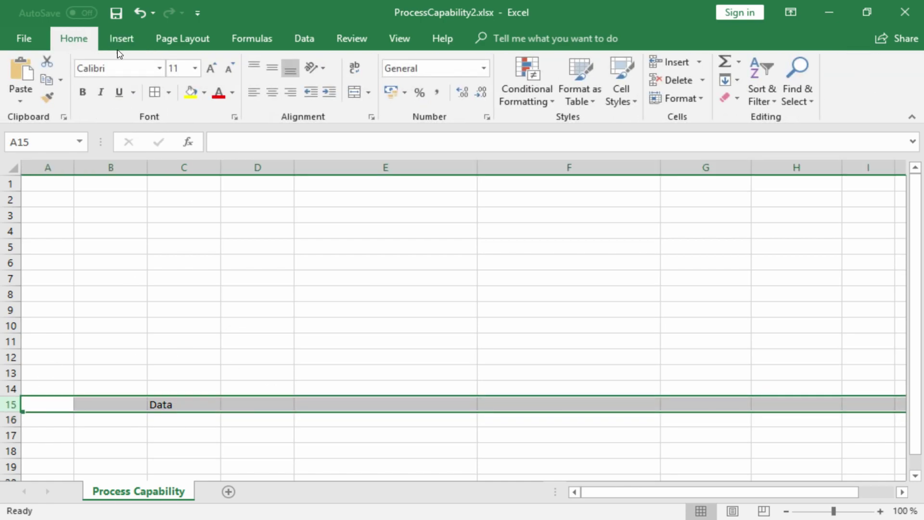
click(82, 92)
click(178, 418)
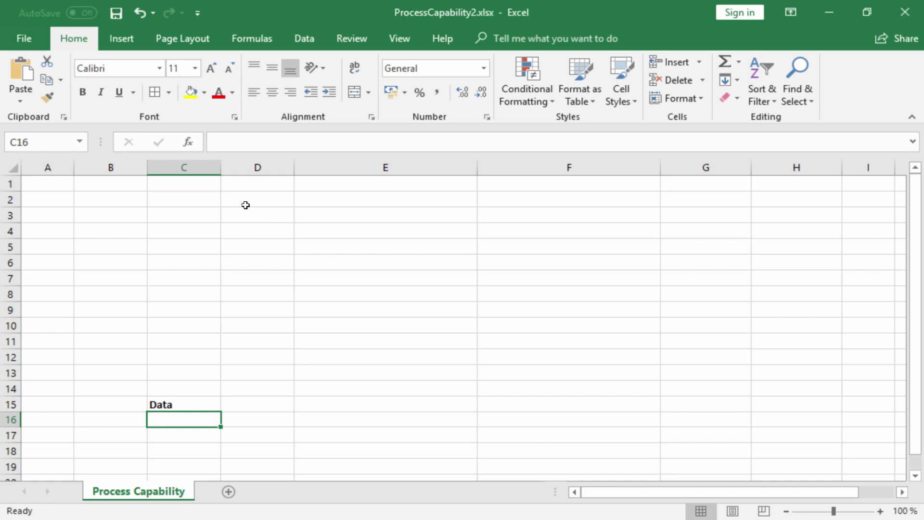
Import the text file MeasureData.txt with Tab as the delimiter and load it into the workbook.
click(308, 39)
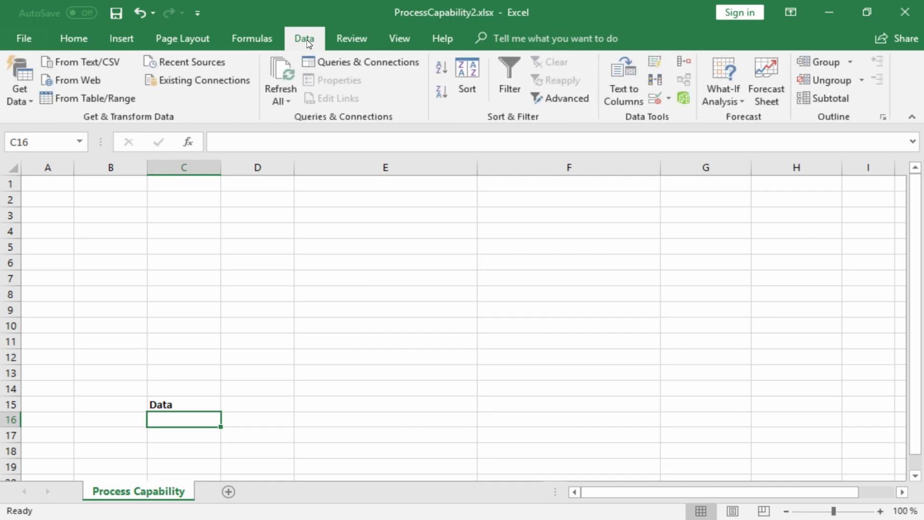
click(59, 63)
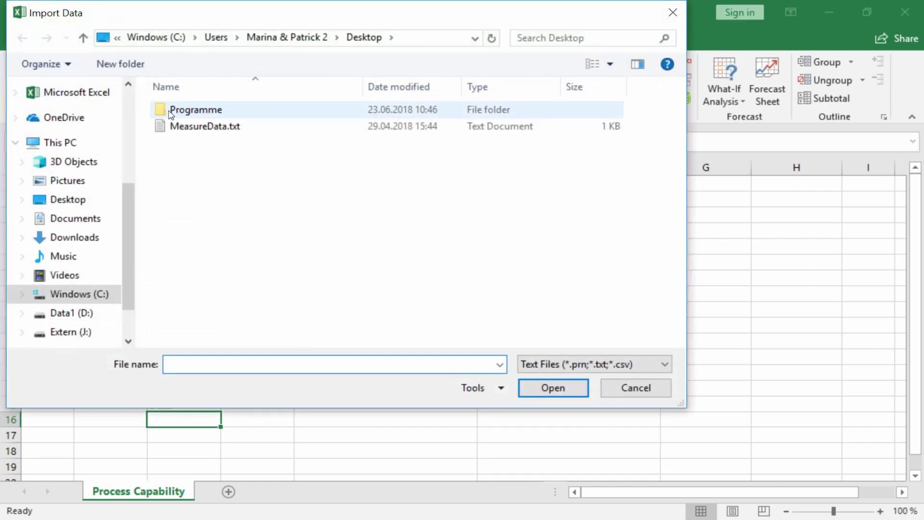
click(199, 126)
click(575, 385)
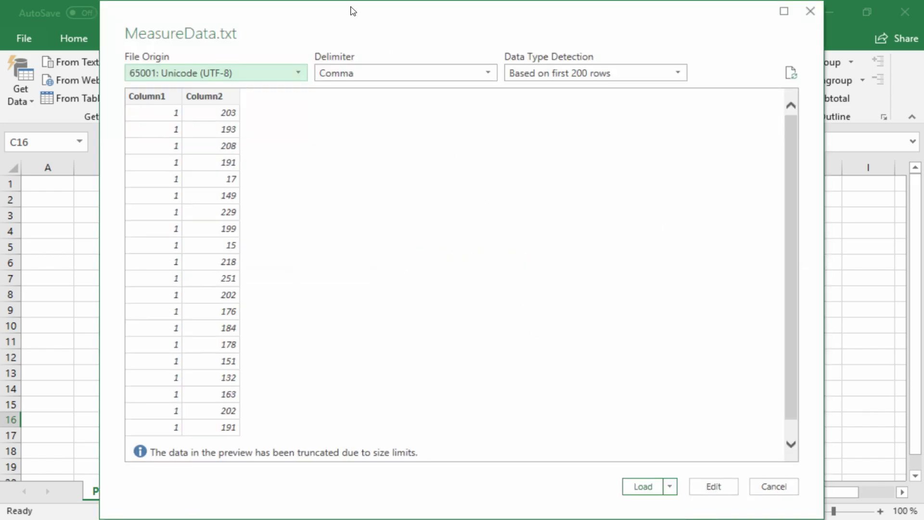
click(349, 75)
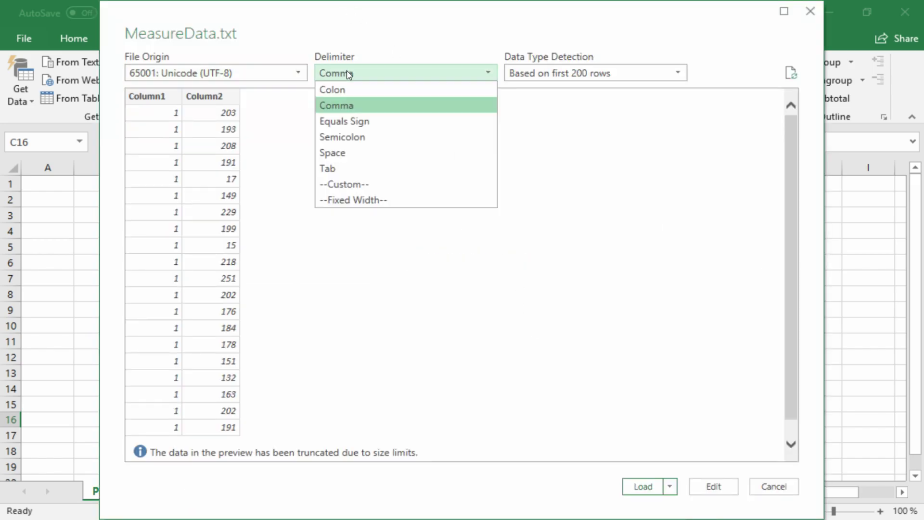
click(346, 167)
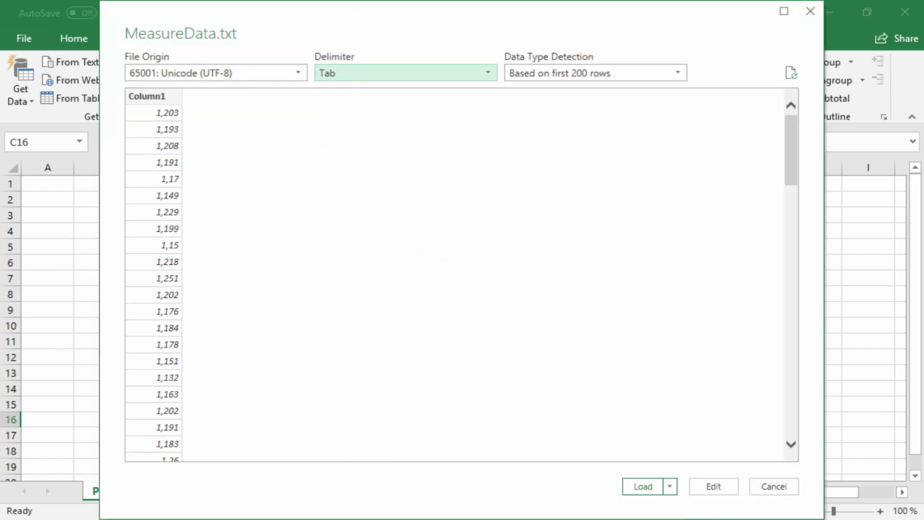
click(636, 487)
Convert the imported MeasureData table into a normal cell range.
click(48, 233)
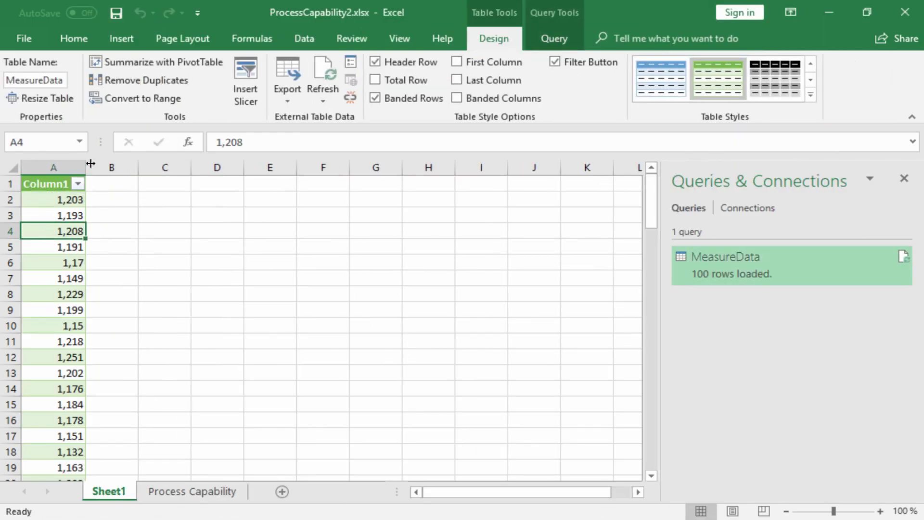
click(107, 99)
click(432, 313)
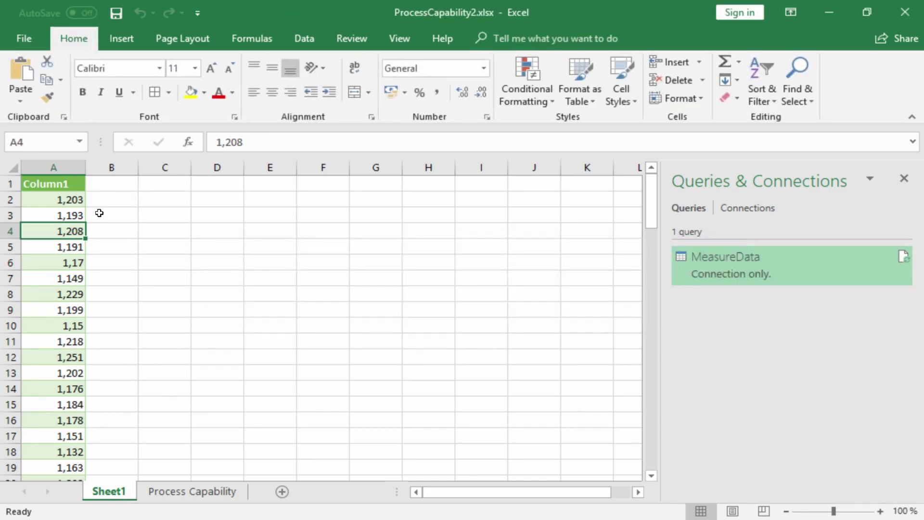
Copy the imported measurements from A2 downward, paste them as plain values at C16 of the Process Capability sheet, and close the queries pane.
click(66, 196)
key(ctrl+shift+Down)
right_click(67, 193)
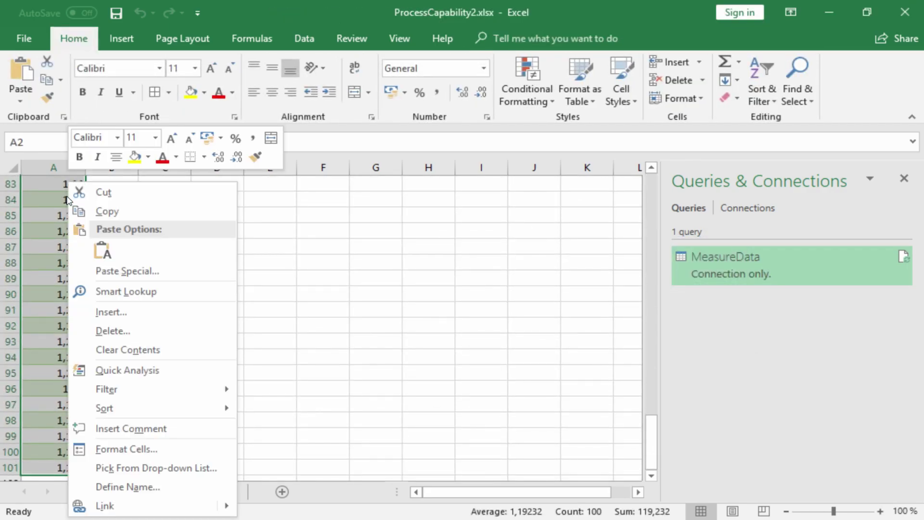
click(103, 210)
key(ctrl+BackSpace)
click(215, 495)
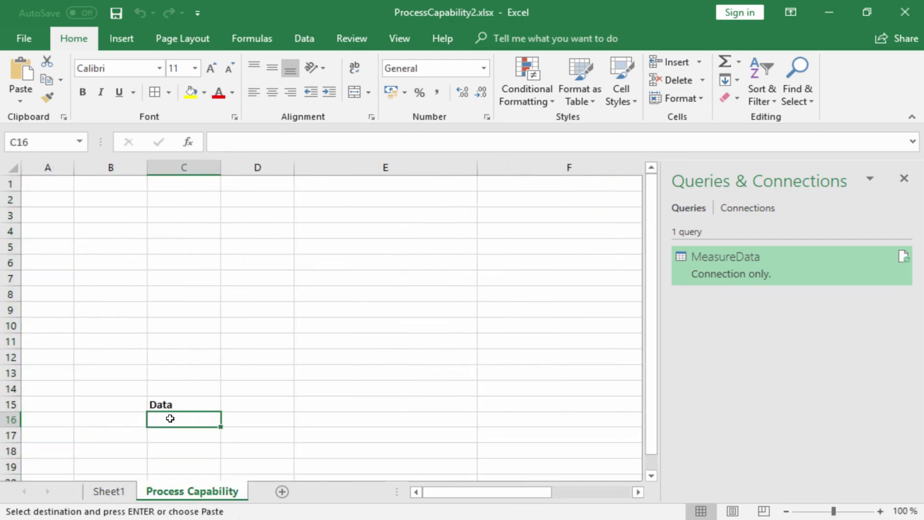
right_click(165, 417)
click(231, 131)
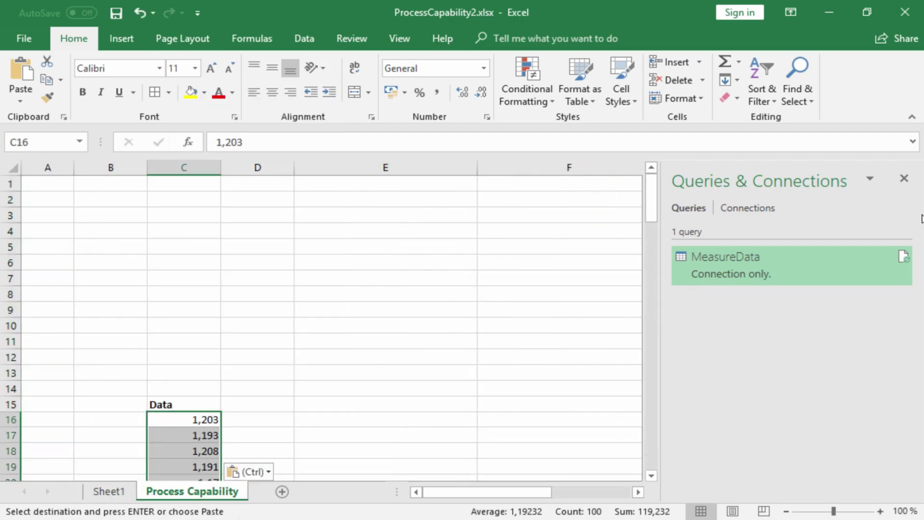
click(904, 179)
Enter the heading "Bins" in cell B15 beside the Data heading.
click(100, 401)
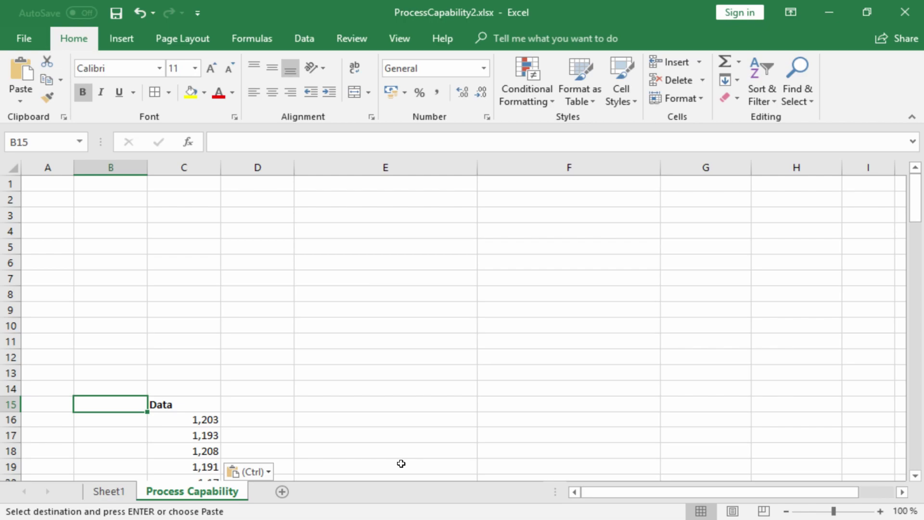
text(Bins)
key(Return)
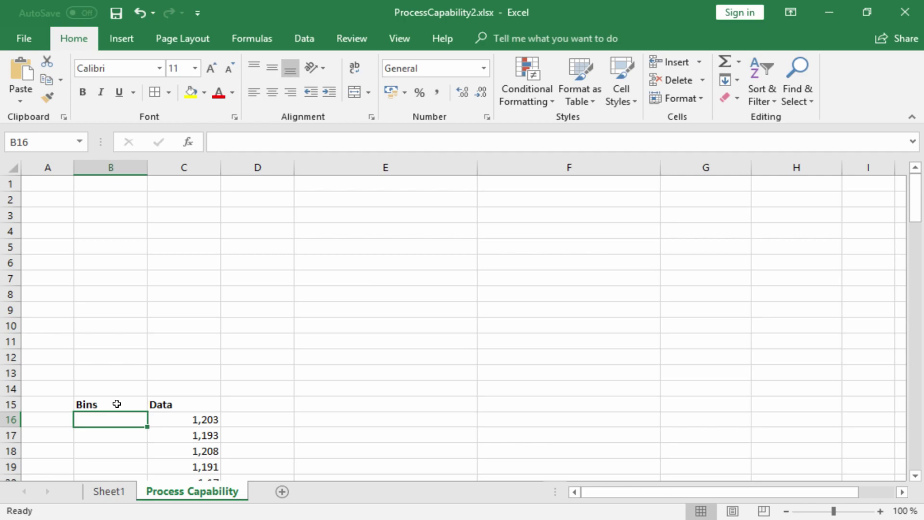
Label cell C2 "UTL (Upper Tolerance Limit)" and enter its value 1,25 in B2.
click(191, 198)
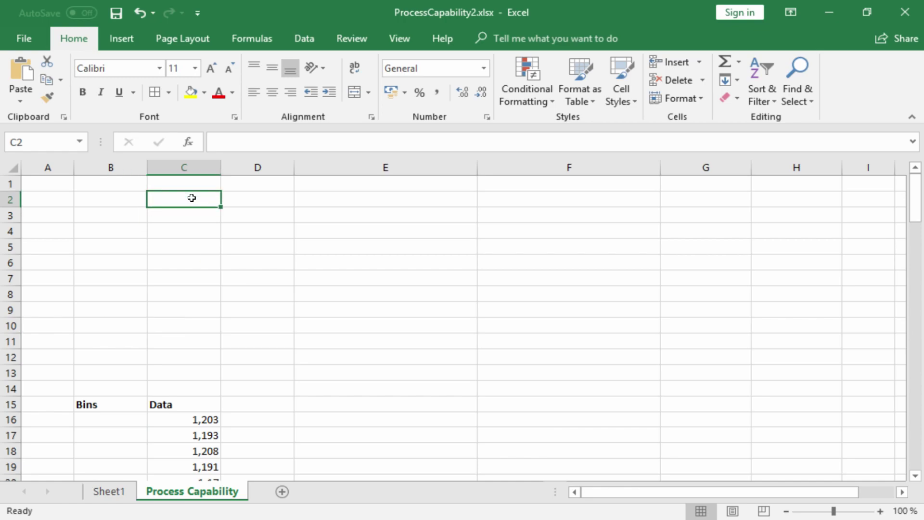
text(UTL (Upper tol)
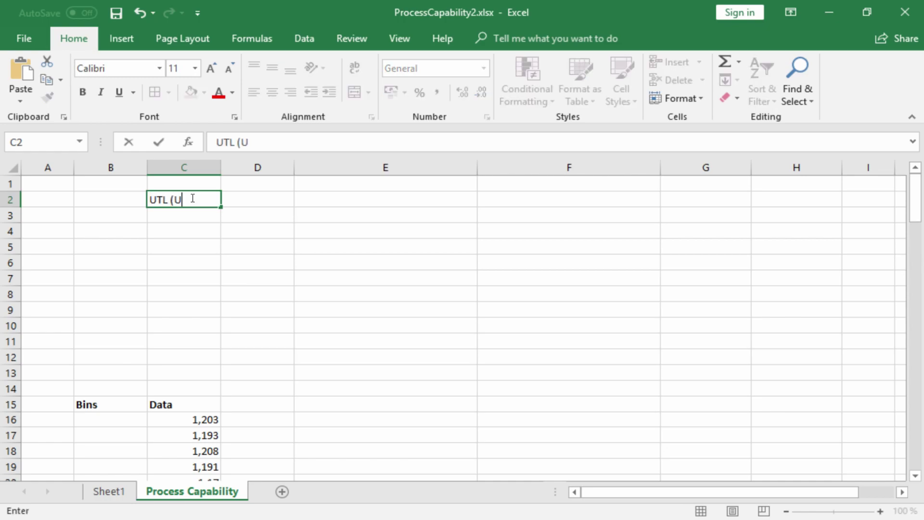
key(BackSpace)
key(BackSpace)
key(BackSpace)
text(Tolerance Limit))
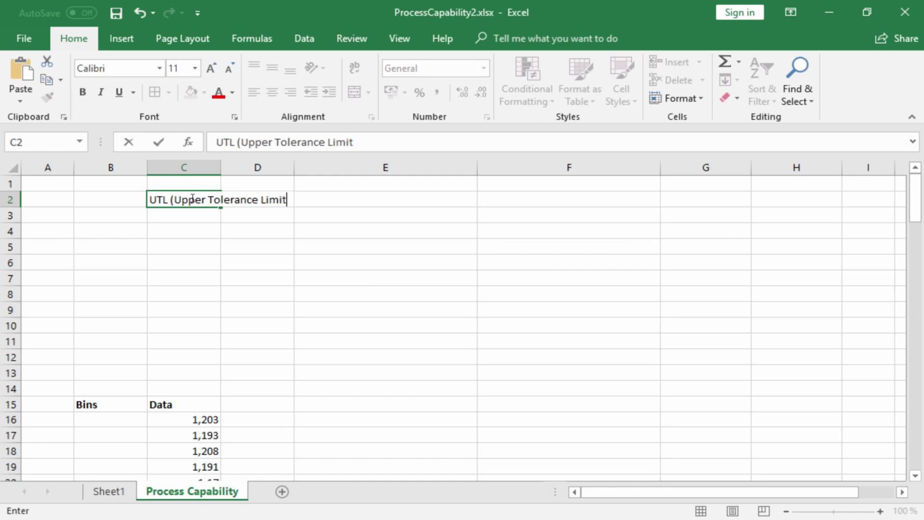
key(Return)
key(Left)
key(Up)
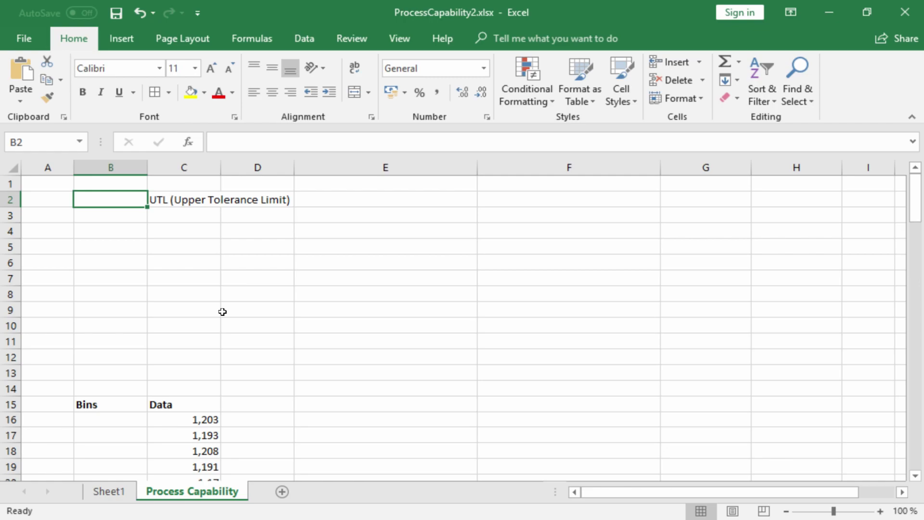
text(1,25)
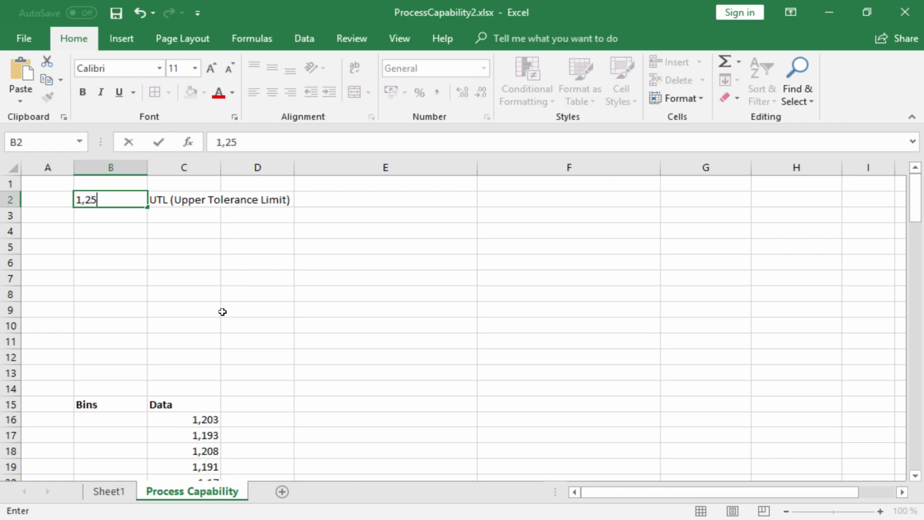
key(Return)
Label cell C3 "LTL (Lower Tolerance Limit)" and enter its value 1,15 in B3.
key(Right)
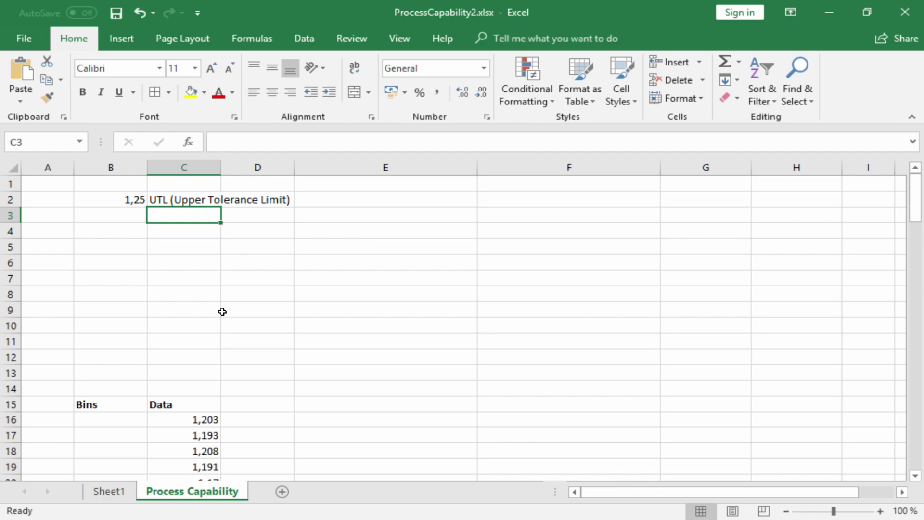
text(LTL (L)
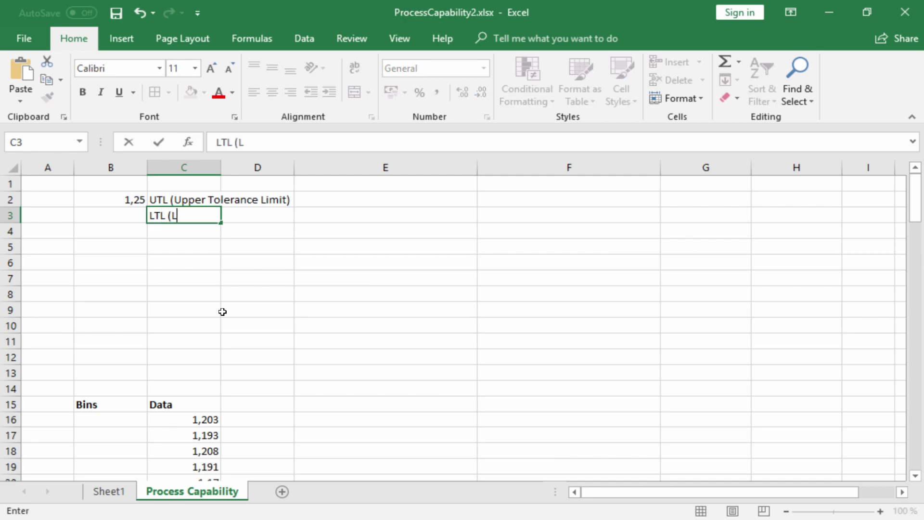
text(ower Tolerance Limit))
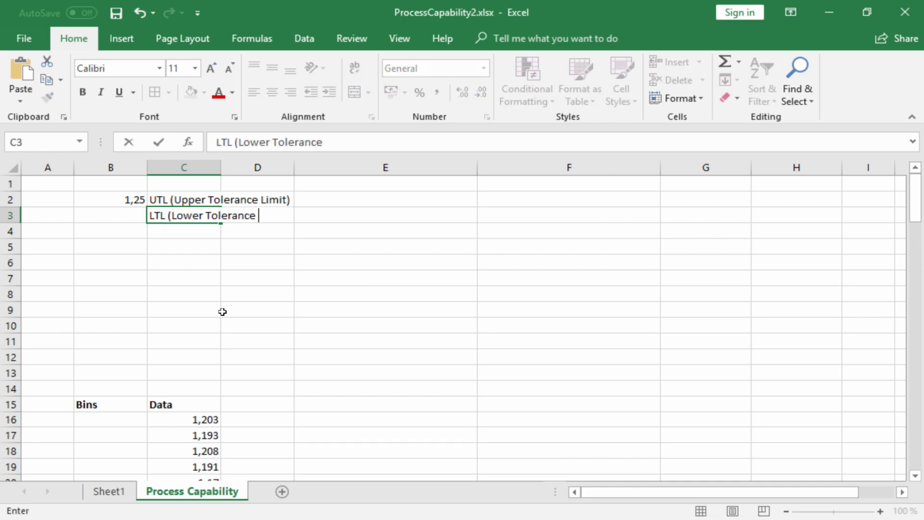
key(Return)
key(Left)
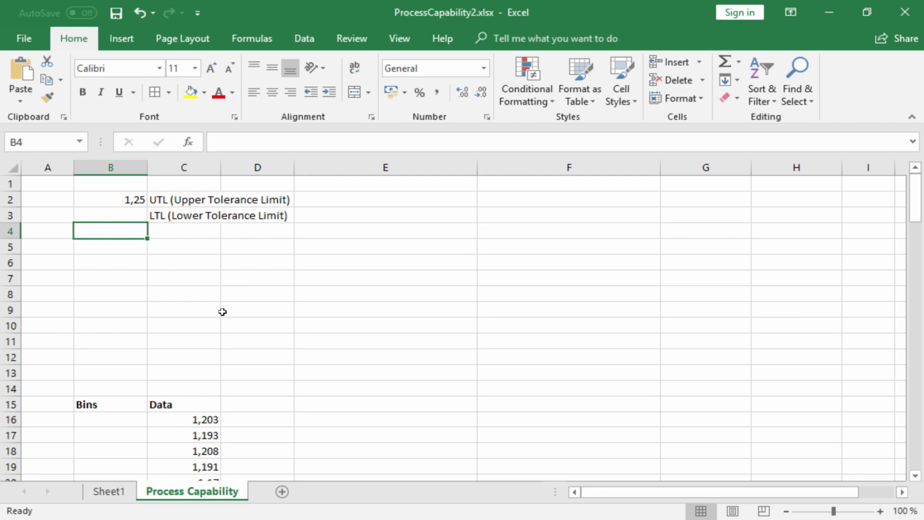
key(Up)
text(1,15)
key(Return)
Give the tolerance limit cells B2:B3 a yellow fill and borders on all cells.
drag(129, 199, 130, 212)
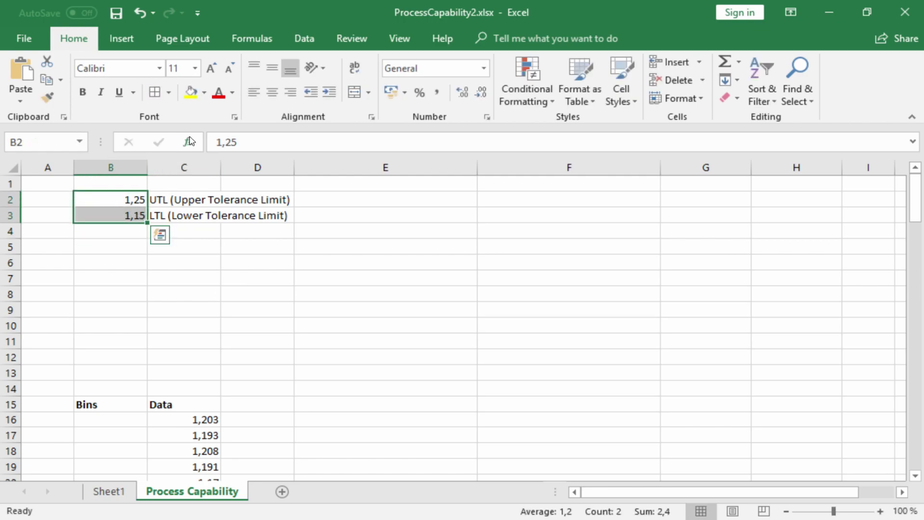
click(191, 92)
click(155, 96)
Label cell C4 "µ (Arithmetic Mean)", inserting the µ character as a symbol.
click(191, 226)
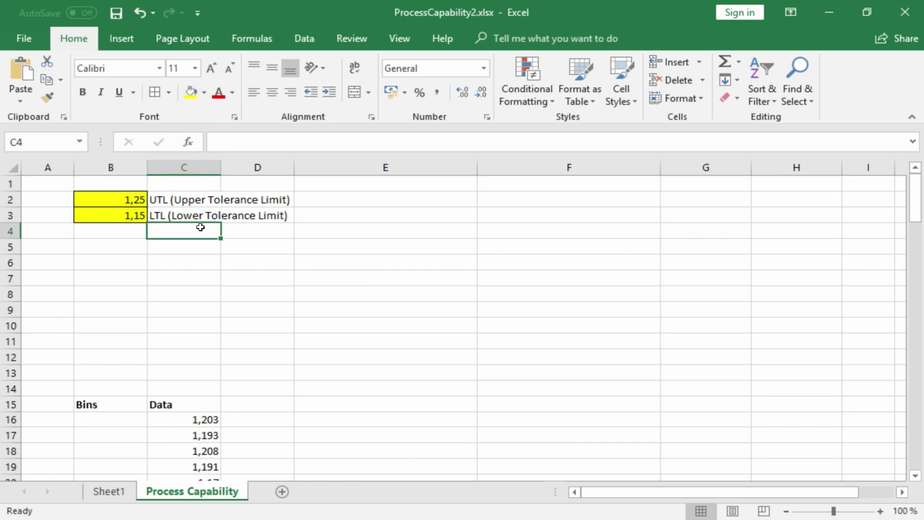
click(123, 42)
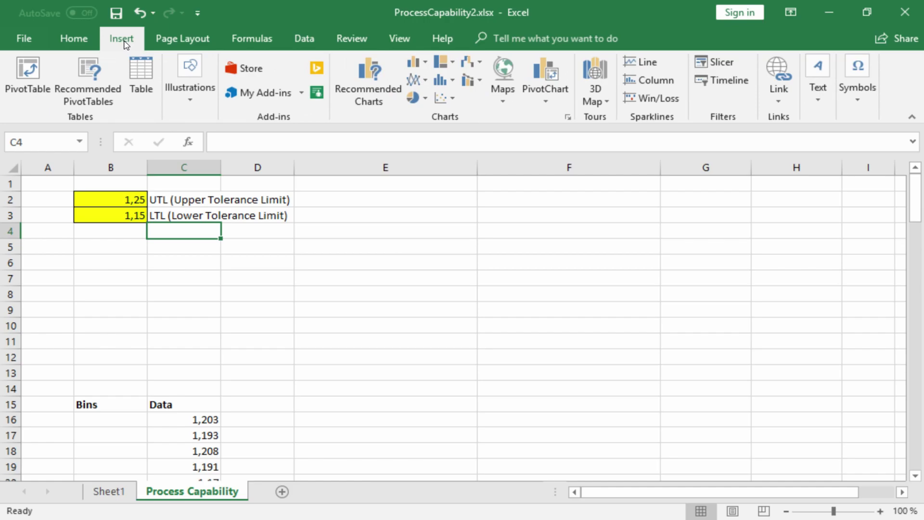
click(857, 82)
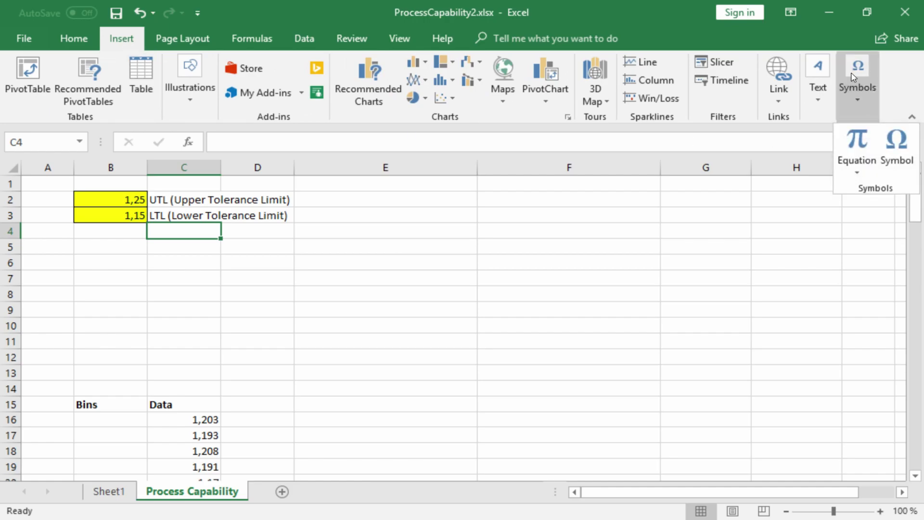
click(894, 147)
click(375, 425)
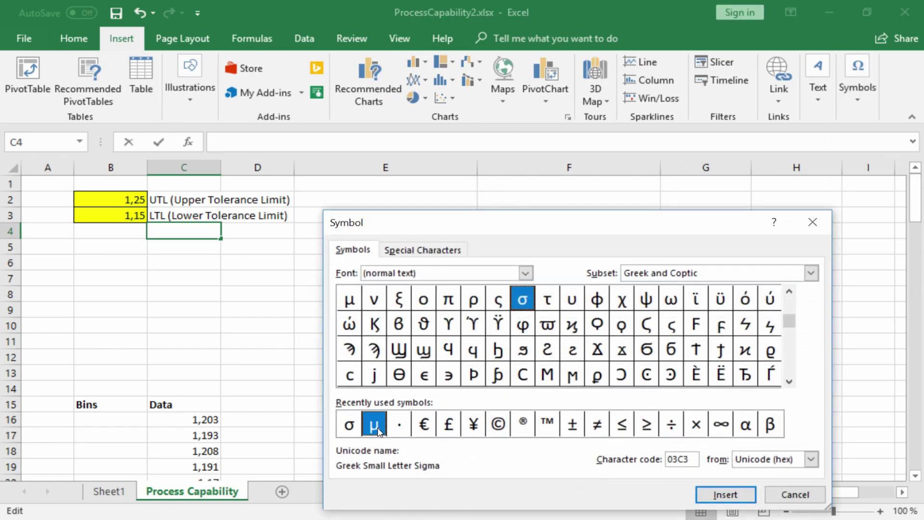
click(725, 494)
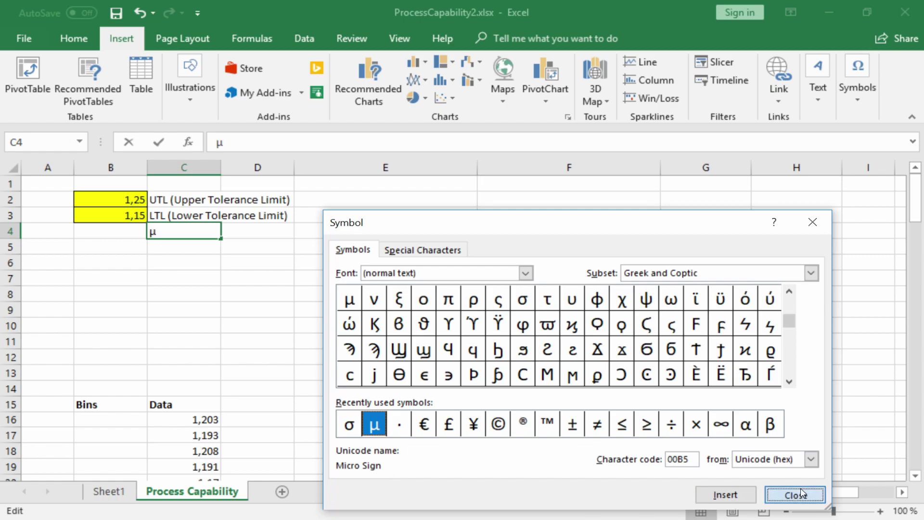
click(795, 494)
text(()
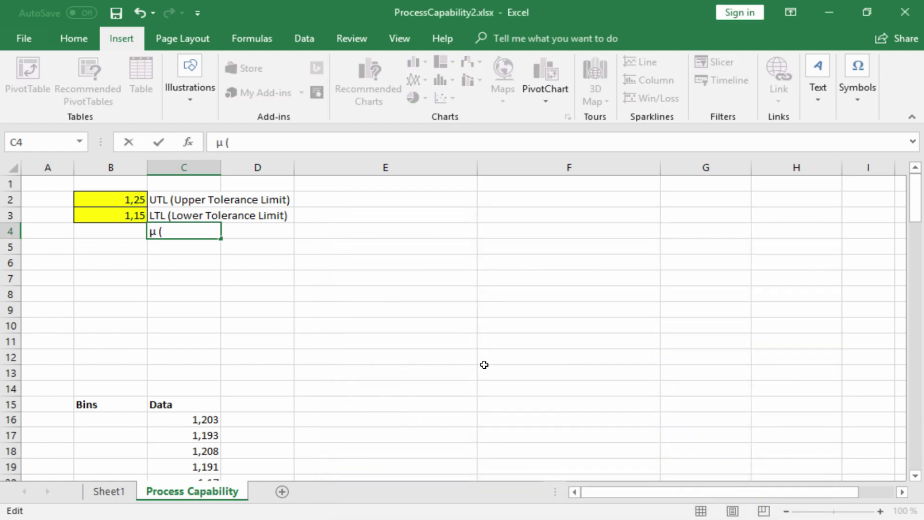
text(Arithmetic Mean))
key(Return)
Calculate the arithmetic mean in cell B4 with an AVERAGE formula over all the measurement data from C16 down.
key(Left)
key(Up)
text(=)
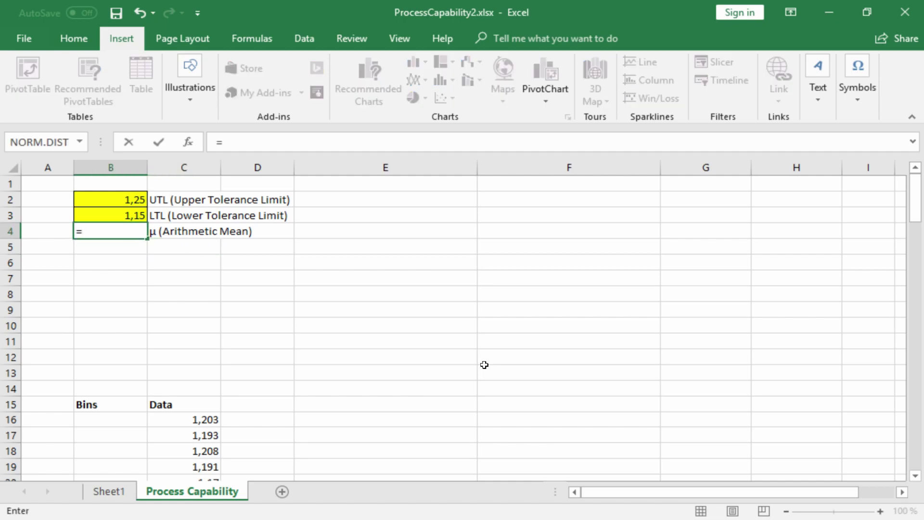
text(Average()
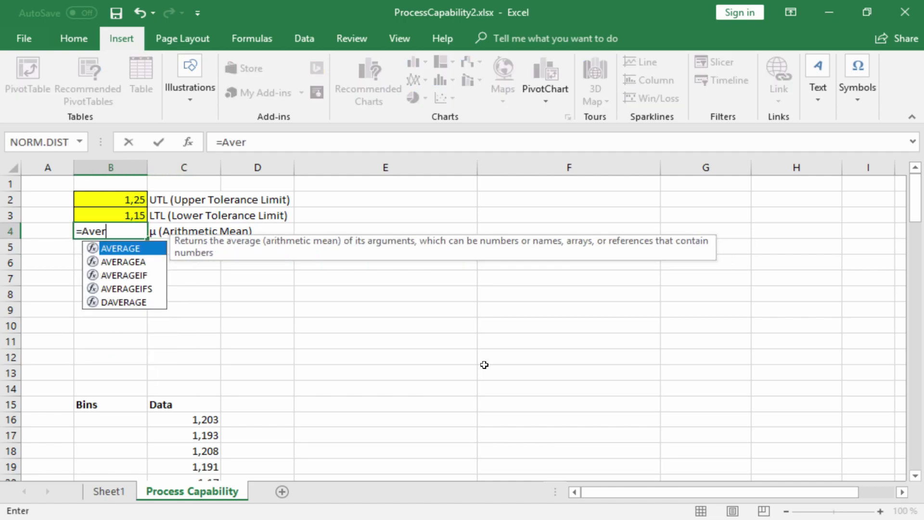
click(179, 416)
key(ctrl+shift+Down)
key(Return)
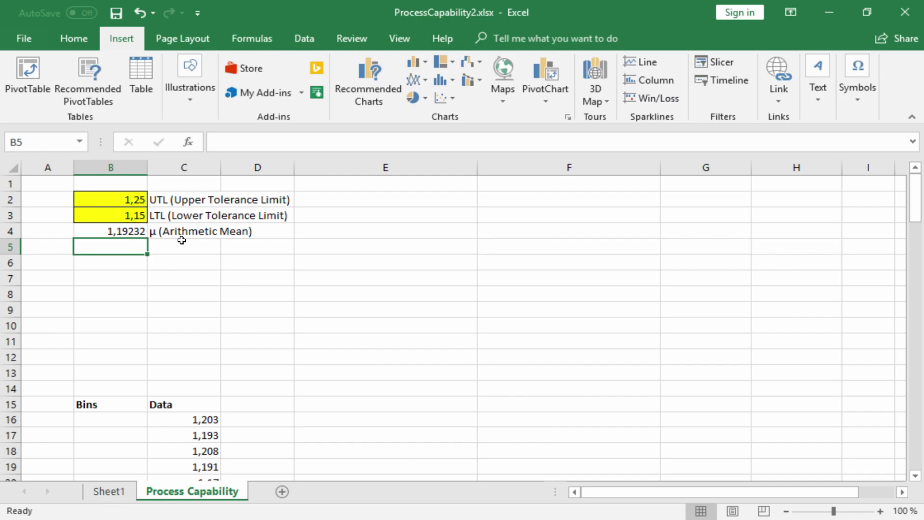
Label cell C5 "σ (Standard Deviation Of A Sample)", inserting the Greek small letter sigma as a symbol.
click(170, 246)
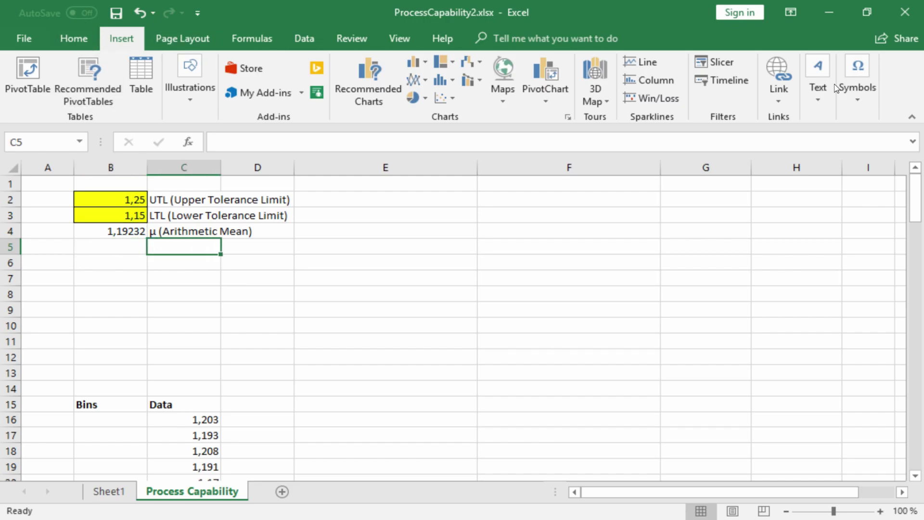
click(860, 75)
click(894, 139)
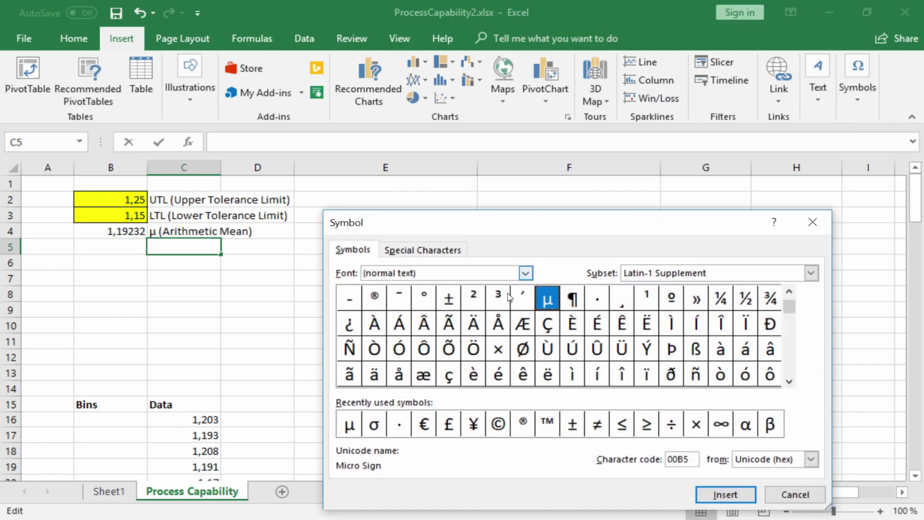
click(375, 427)
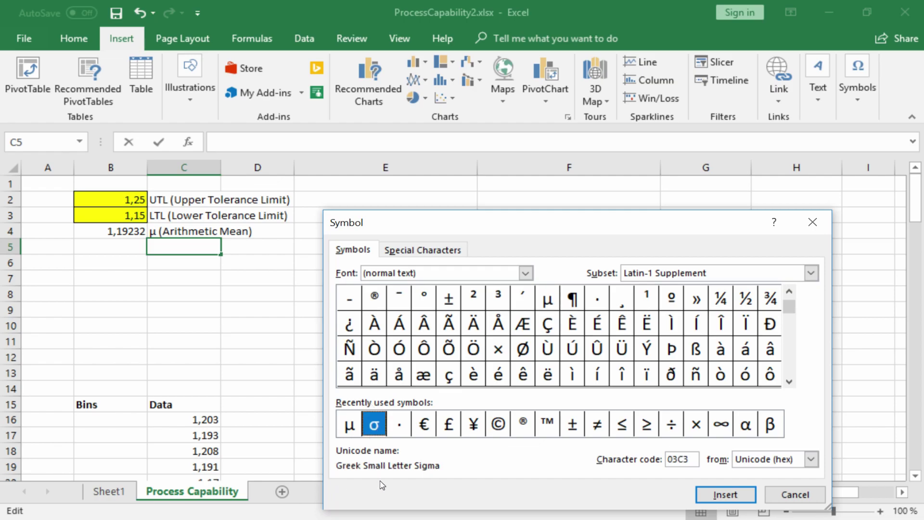
click(726, 495)
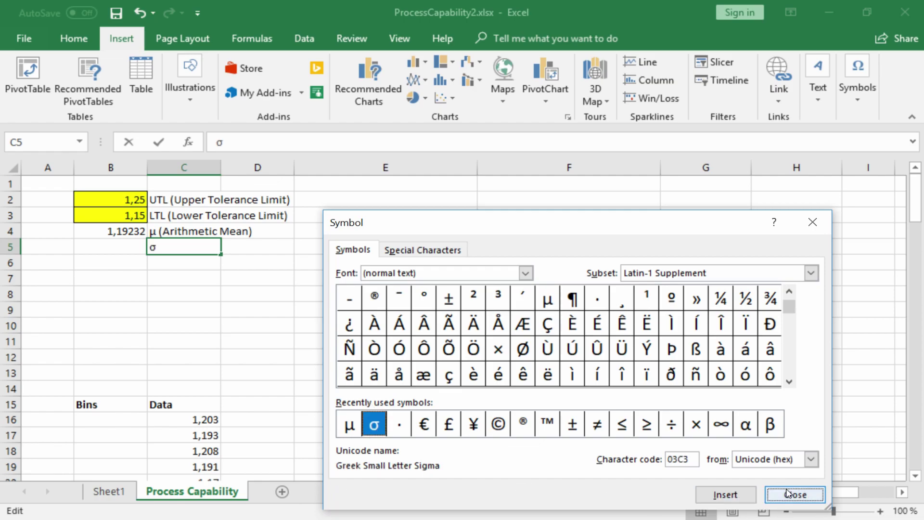
click(779, 491)
text(()
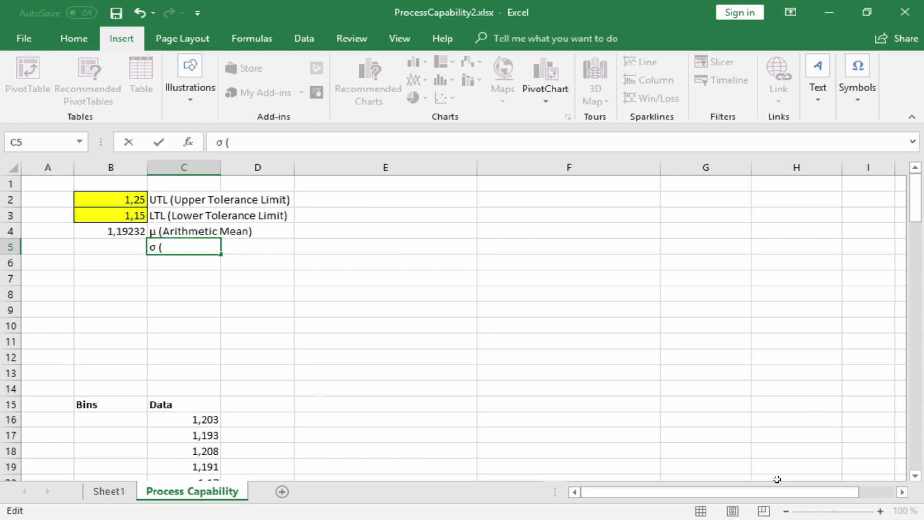
text(Standar)
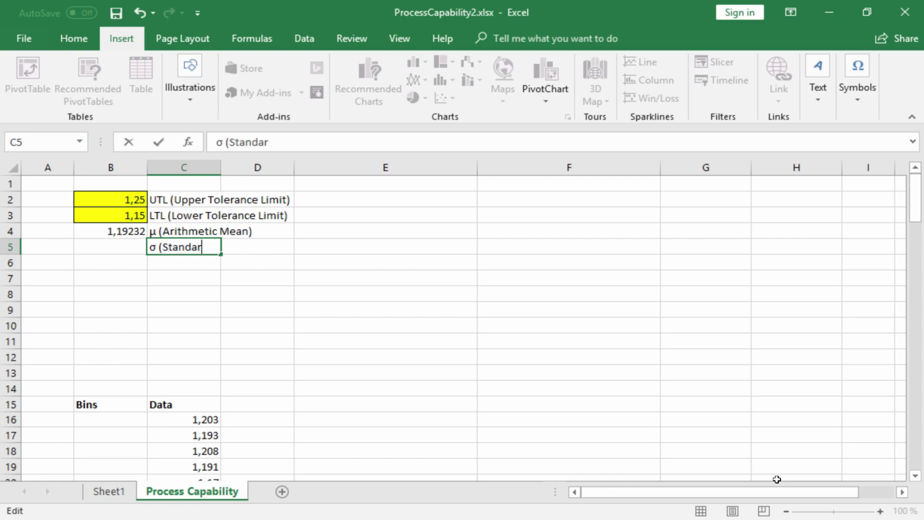
text(d Deviation )
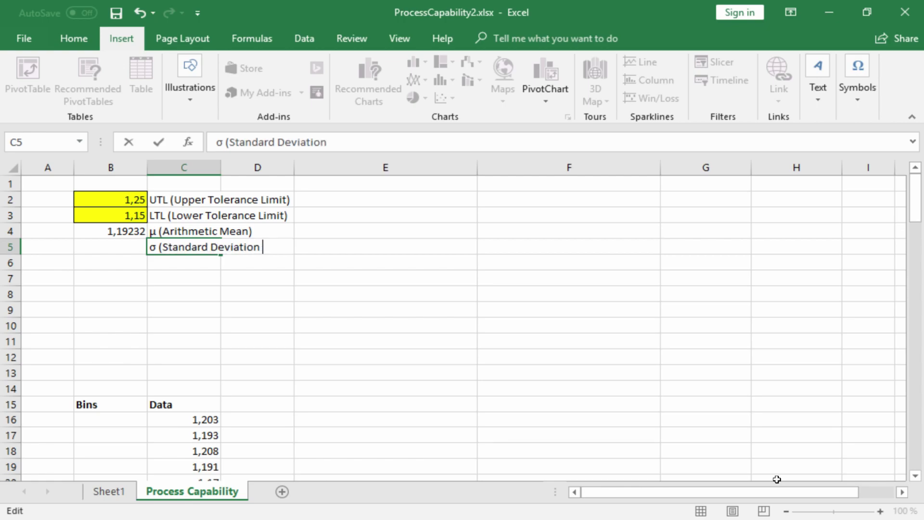
text(Of A Sample))
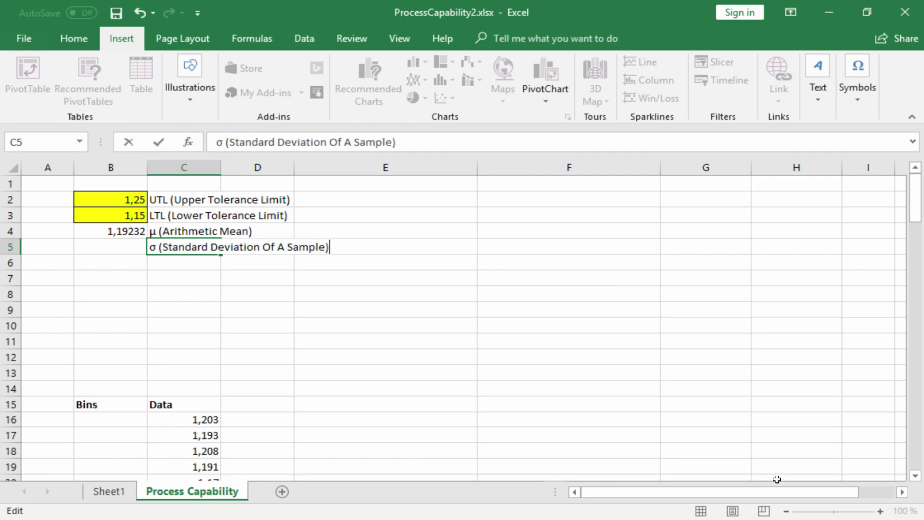
key(Return)
Calculate the sample standard deviation in cell B5 with a STDEVA formula over all the measurement data from C16 down.
key(Up)
key(Left)
text(=)
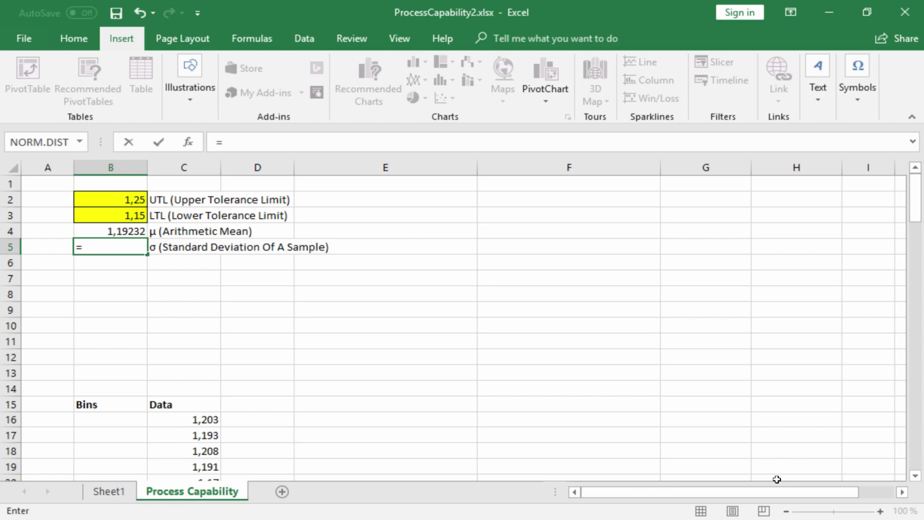
text(Stdev)
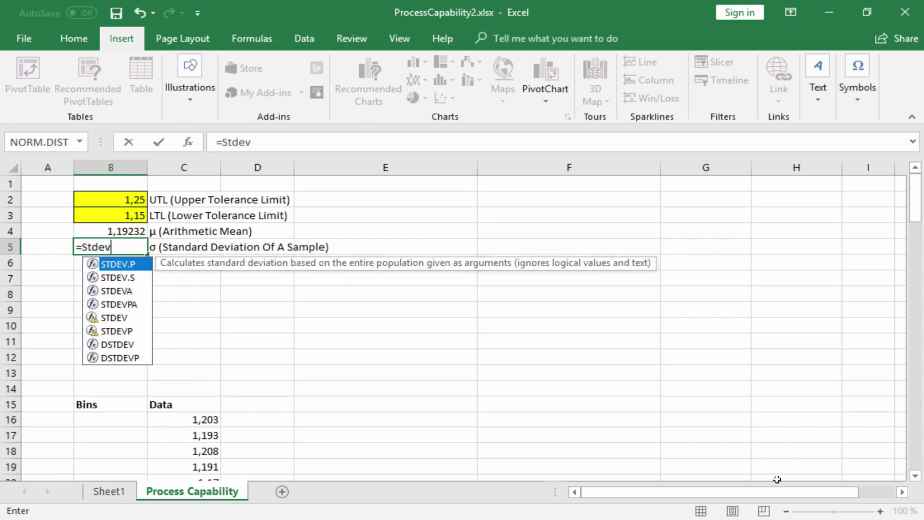
text(a()
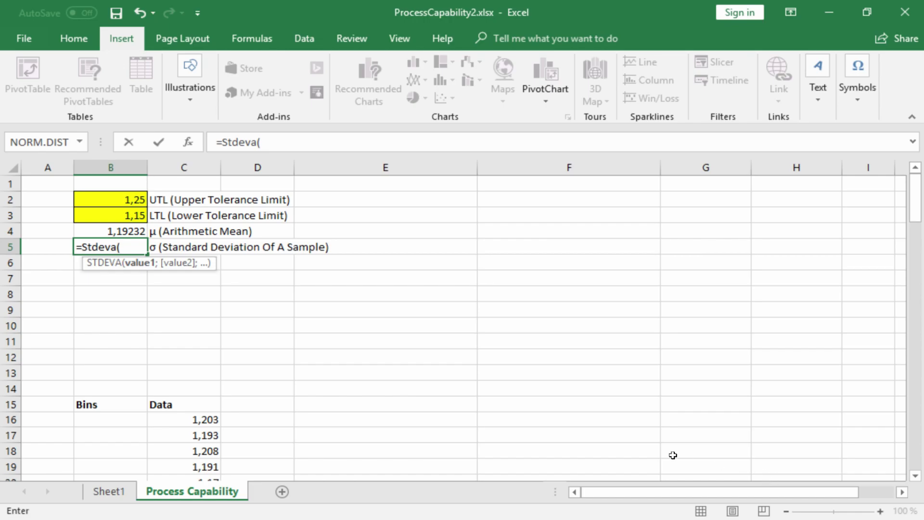
click(192, 420)
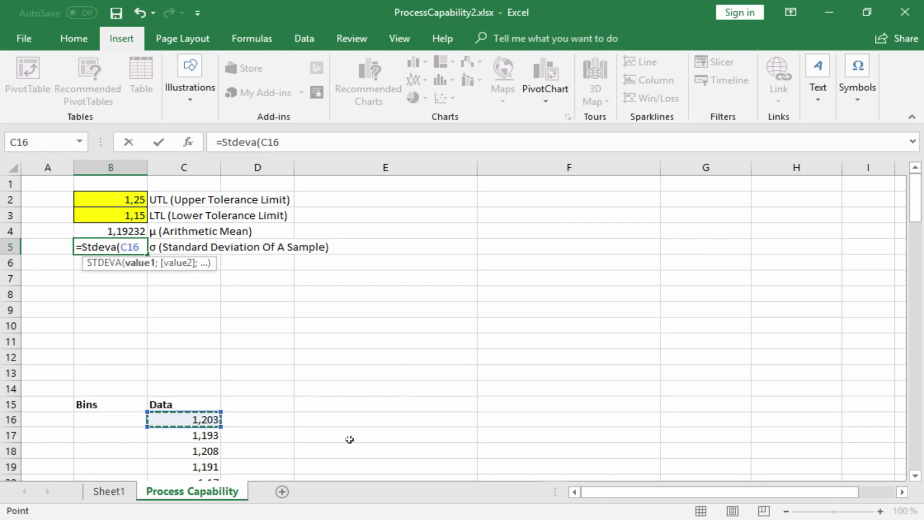
key(ctrl+shift+Down)
text())
key(Return)
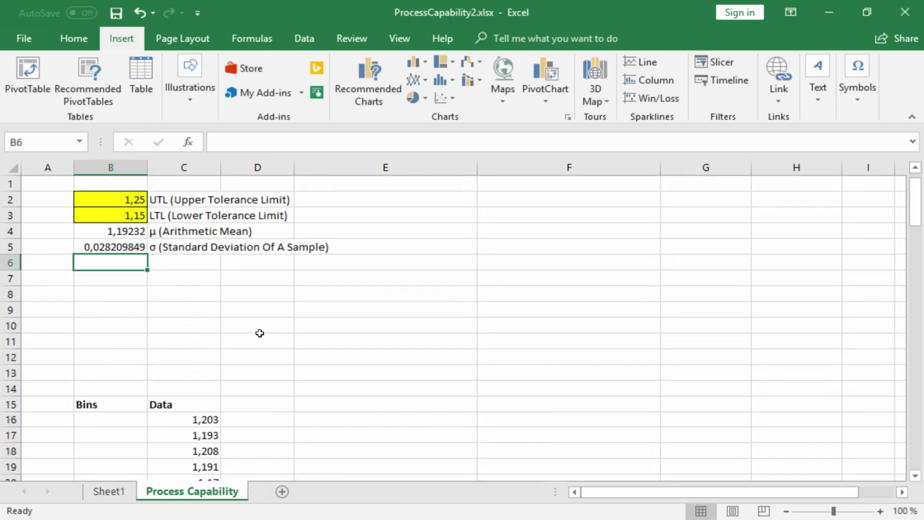
Begin the label in cell C6 with the µ symbol followed by "+ 6".
click(166, 262)
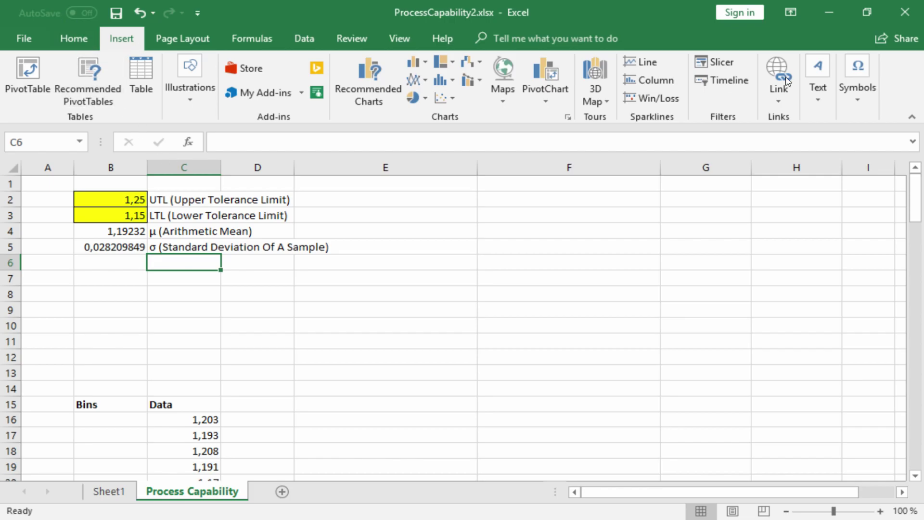
click(866, 76)
click(898, 144)
click(375, 426)
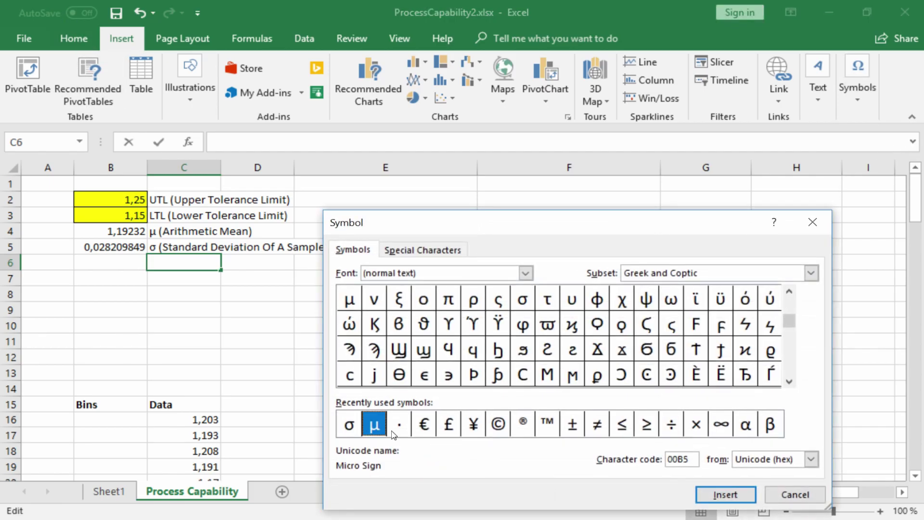
click(725, 494)
click(789, 494)
text(+)
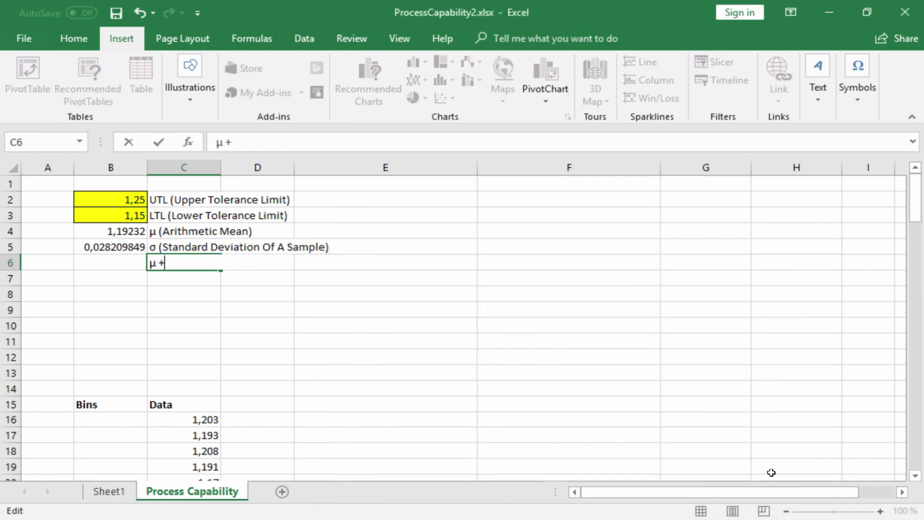
text( 6)
Complete the C6 label with the σ symbol and the text "(Upper Six-Sigma-Limit)".
click(858, 77)
click(895, 153)
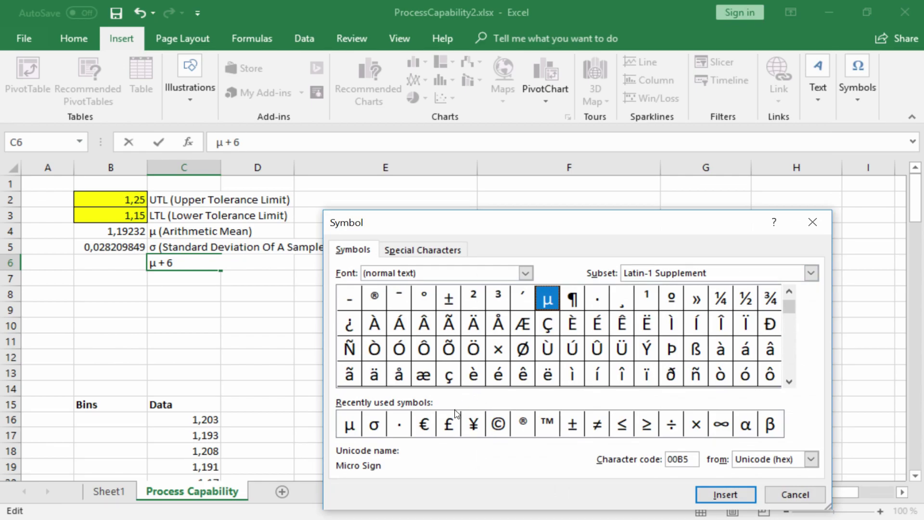
click(374, 424)
click(725, 494)
click(795, 494)
text(()
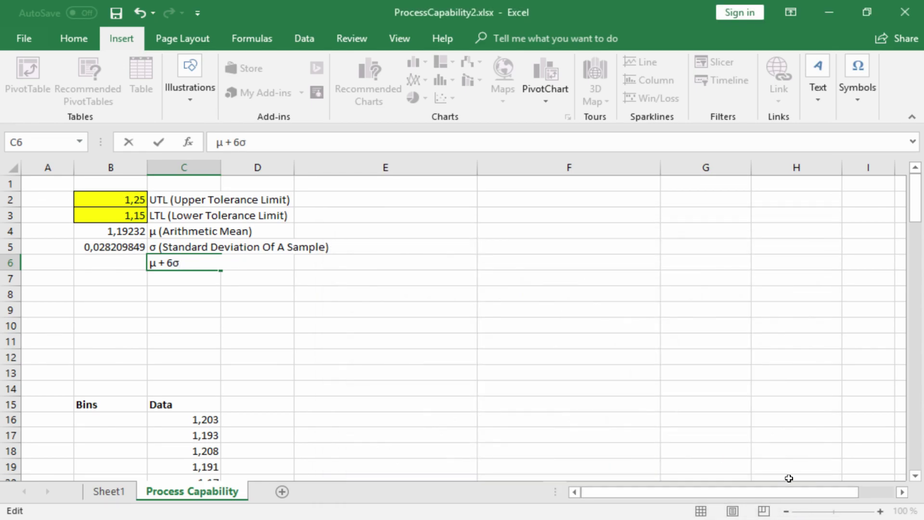
text(Upper Six)
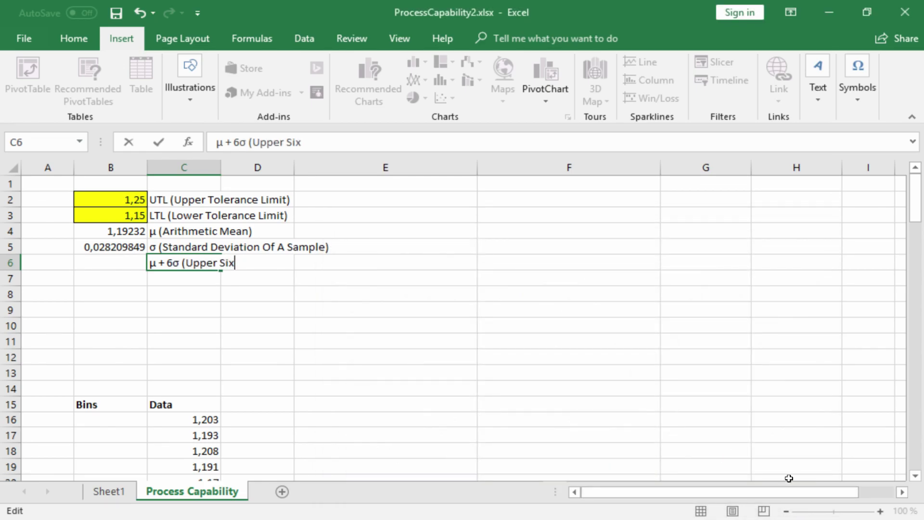
text(-Sigma-Limit))
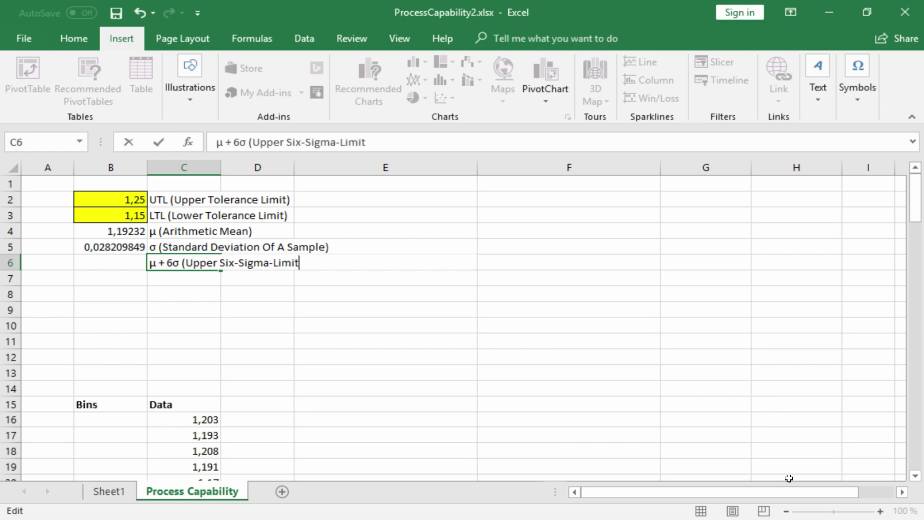
key(Return)
Calculate the upper six-sigma limit in cell B6 with the formula =B4+6*B5.
key(Left)
key(Up)
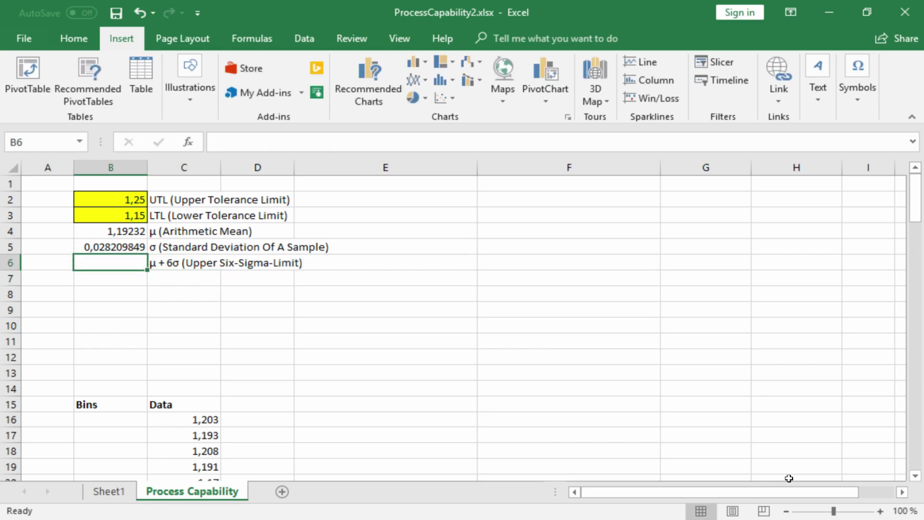
text(=)
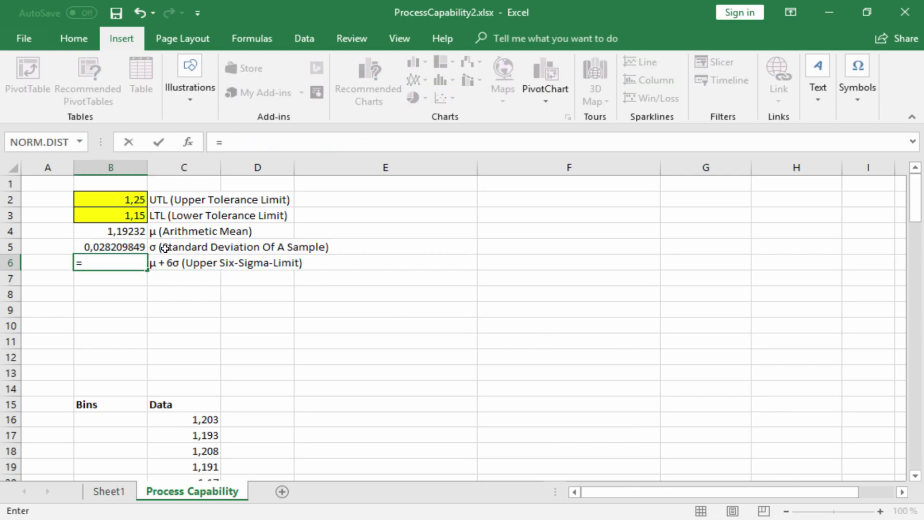
click(135, 233)
text(+6*)
click(128, 246)
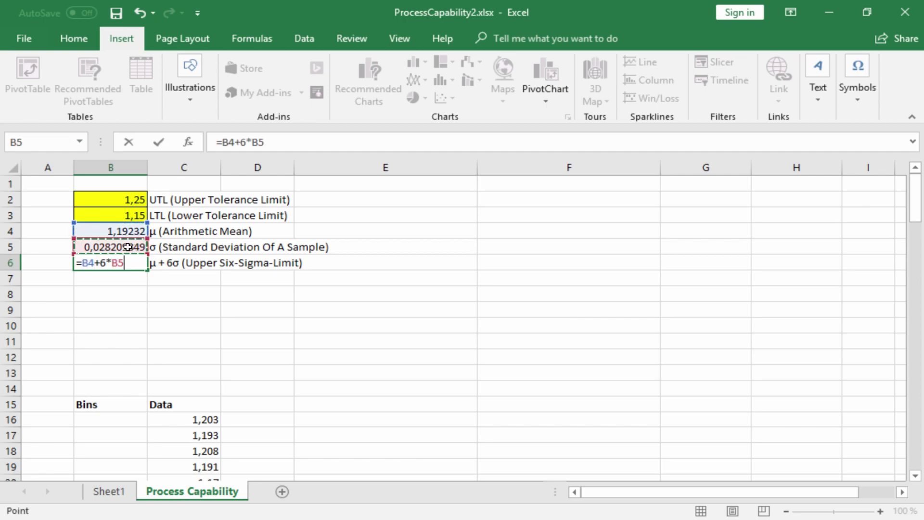
key(Return)
Begin the label in cell C7 with the µ symbol followed by "- 6".
key(Right)
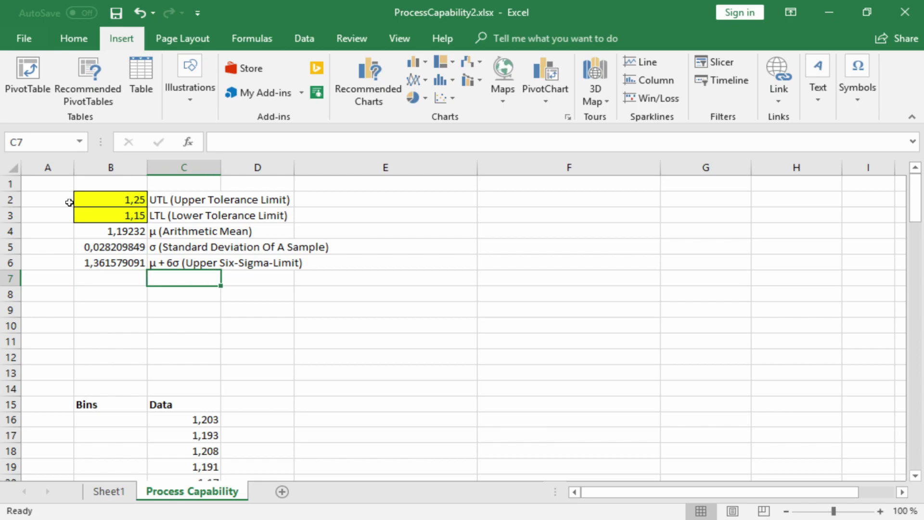
click(866, 86)
click(896, 142)
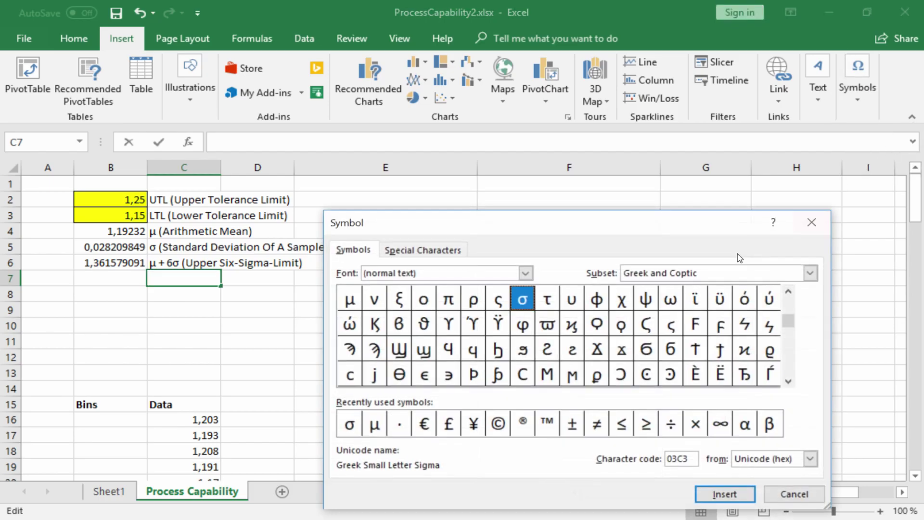
click(374, 423)
click(725, 494)
click(795, 494)
text(- 6)
Complete the C7 label with the σ symbol and the text "(Lower Six-Sigma-Limit)".
click(848, 86)
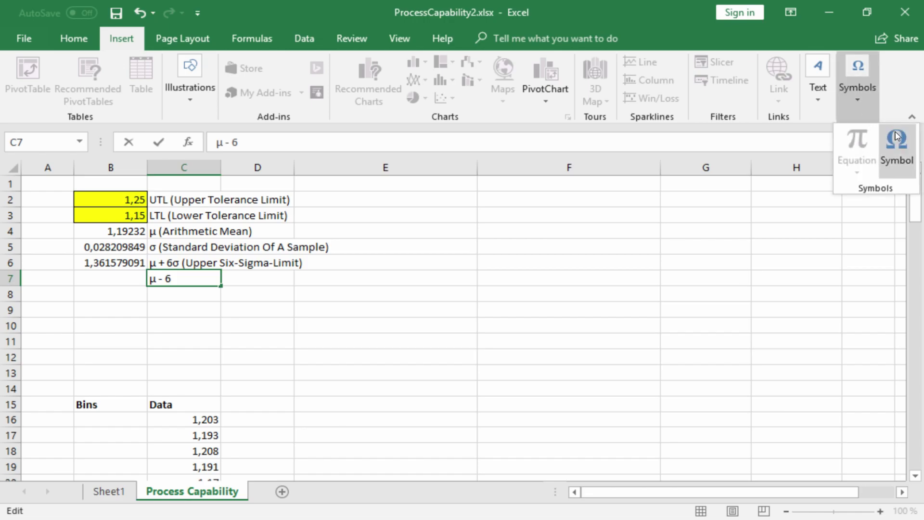
click(895, 143)
click(374, 424)
click(725, 493)
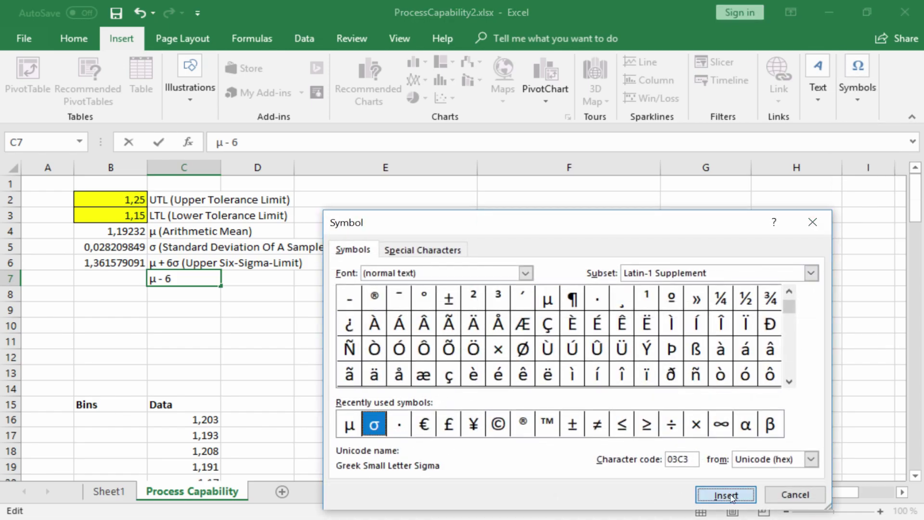
click(789, 494)
text((Lower six)
key(BackSpace)
key(BackSpace)
key(BackSpace)
text(Six-Sigm)
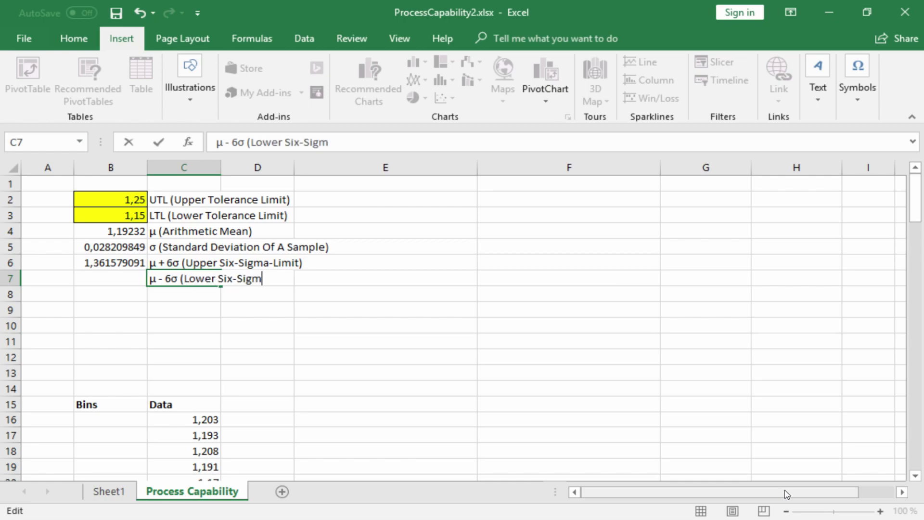
text(a-Limit))
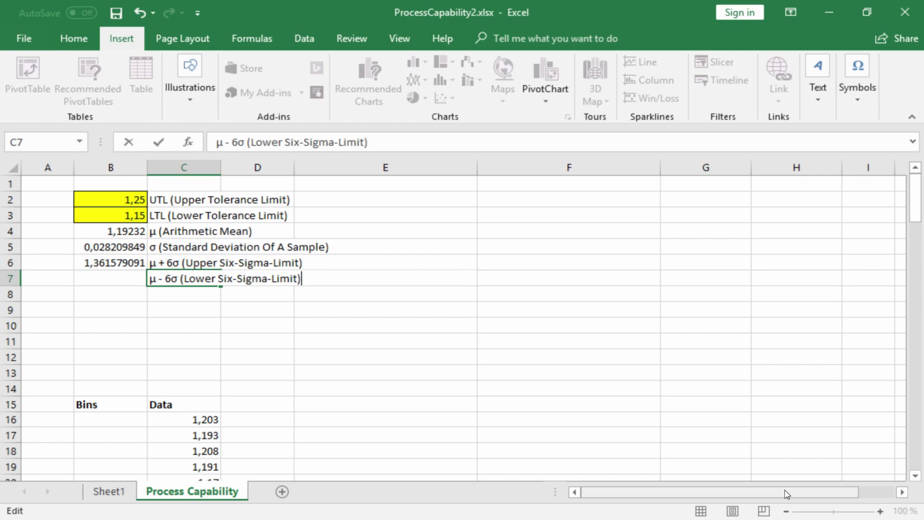
Calculate the lower six-sigma limit in cell B7 with the formula =B4-6*B5.
key(shift+Tab)
text(=)
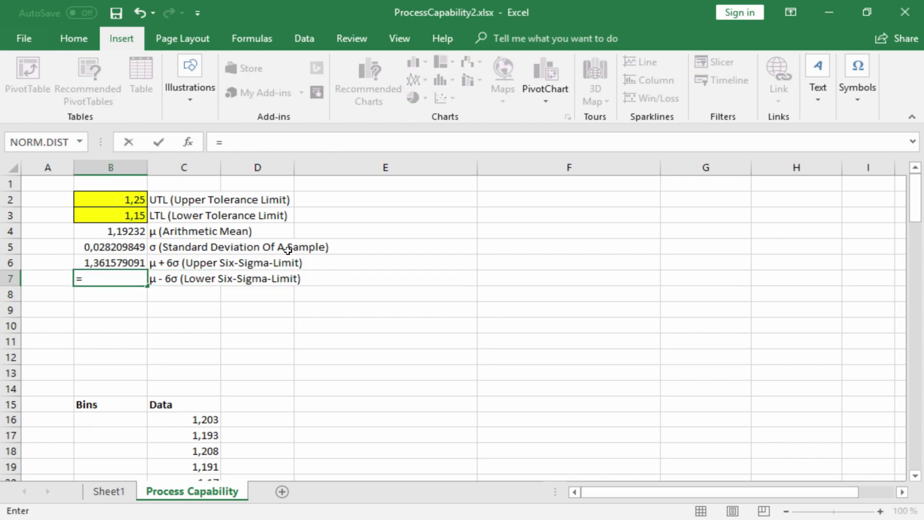
click(126, 230)
text(-6*)
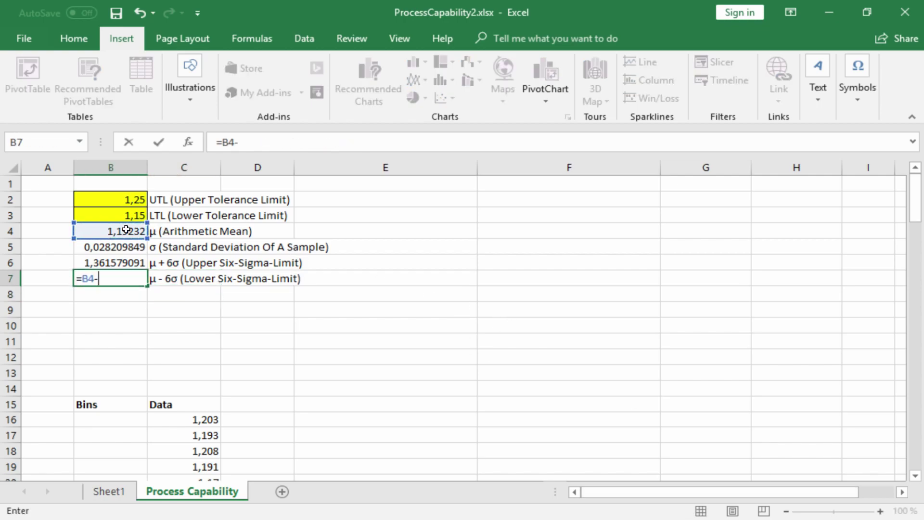
click(104, 248)
key(Return)
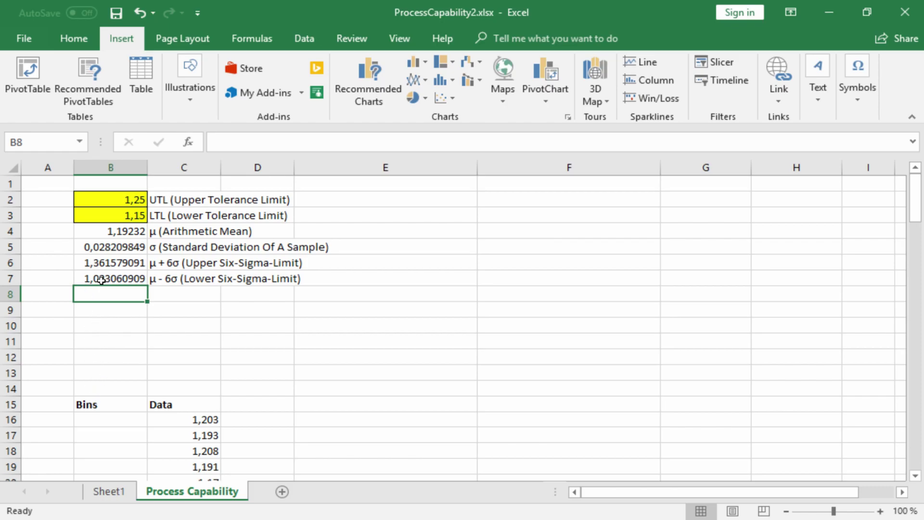
Enter the bins 1,00, 1,01 and 1,02 from cell B16 down and extend the series to 1,4 in B56.
click(111, 417)
text(1,00)
key(Return)
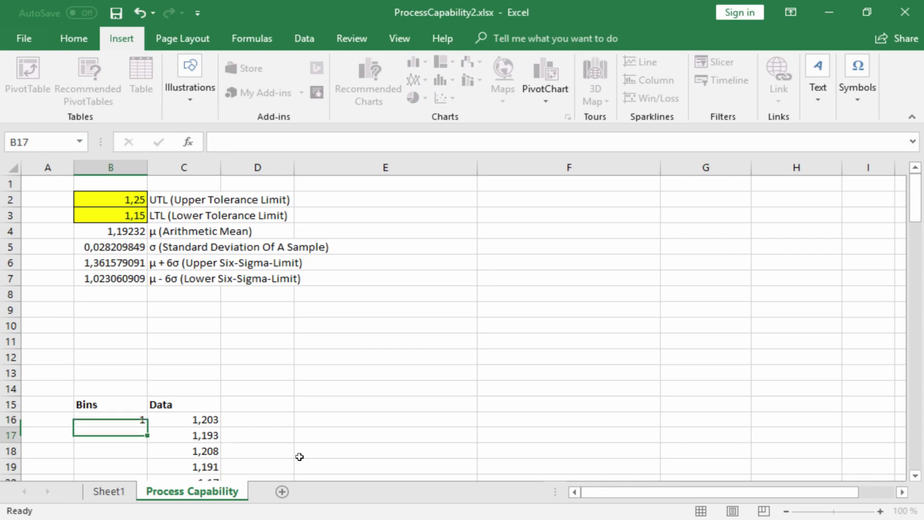
text(1,01)
key(Return)
text(1,02)
key(Return)
drag(129, 422, 118, 445)
scroll(223, 396, up, 13)
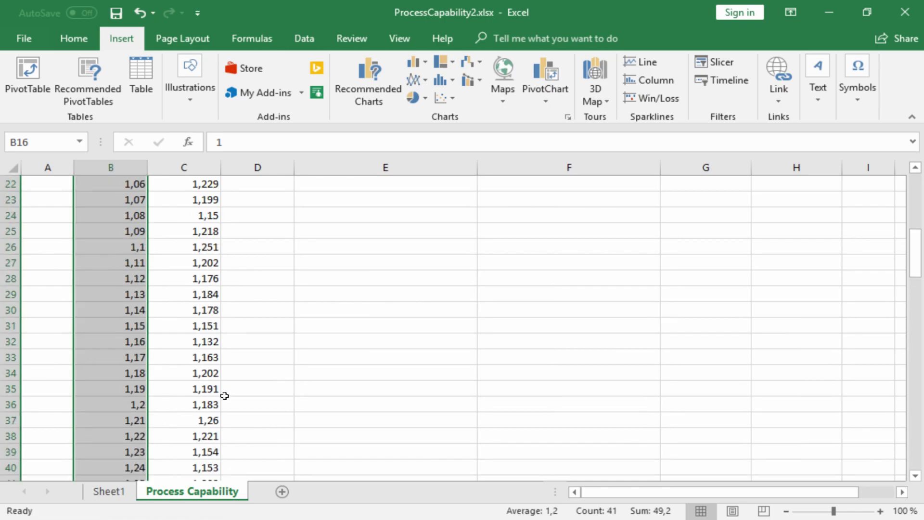
Add the column heading "Frequency" in cell D15.
click(243, 404)
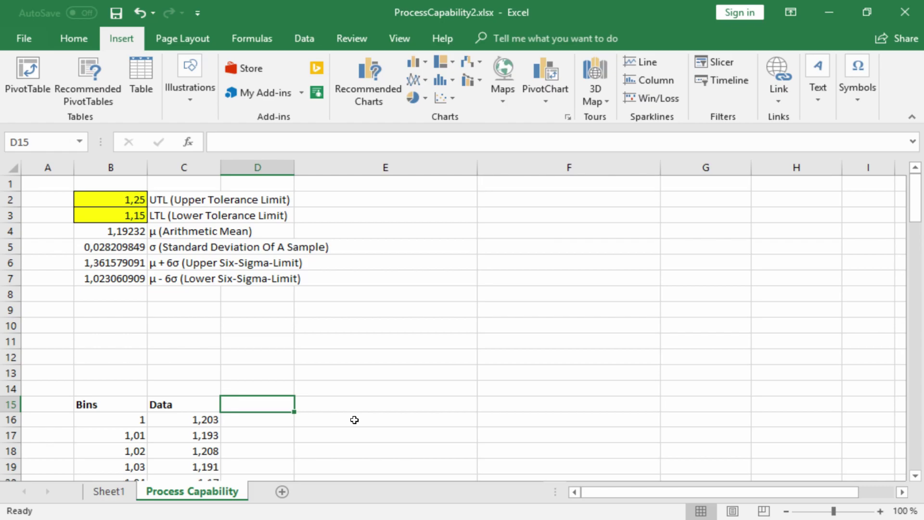
text(Frequenc)
key(BackSpace)
text(c<)
text(y)
key(Return)
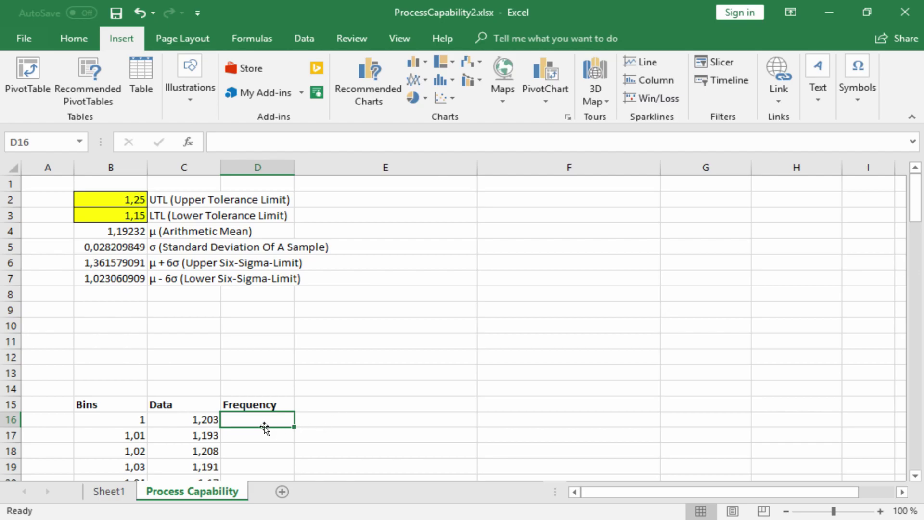
Begin a FREQUENCY formula for the range D16:D57 with the measurements in C16:C115 as the data array.
mouse_move(247, 419)
mouse_down()
mouse_move(241, 494)
mouse_move(248, 425)
mouse_up()
scroll(264, 401, up, 13)
click(252, 141)
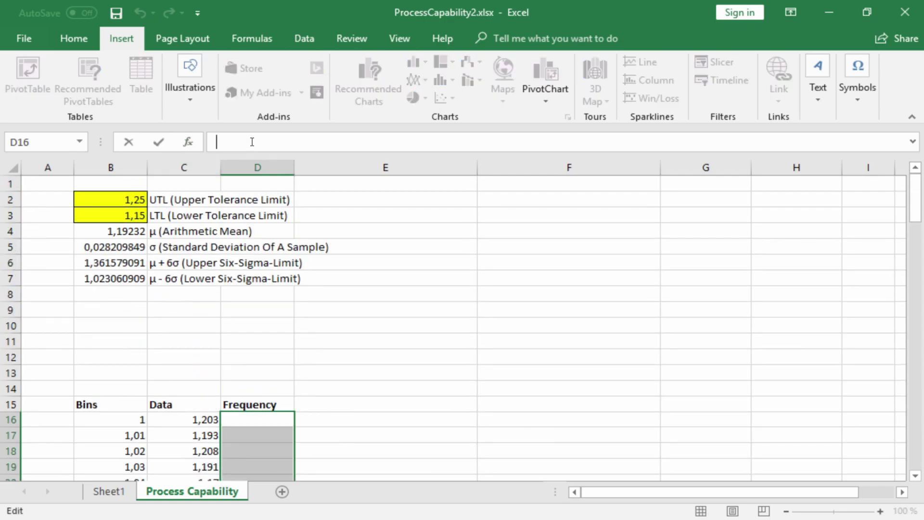
text(=)
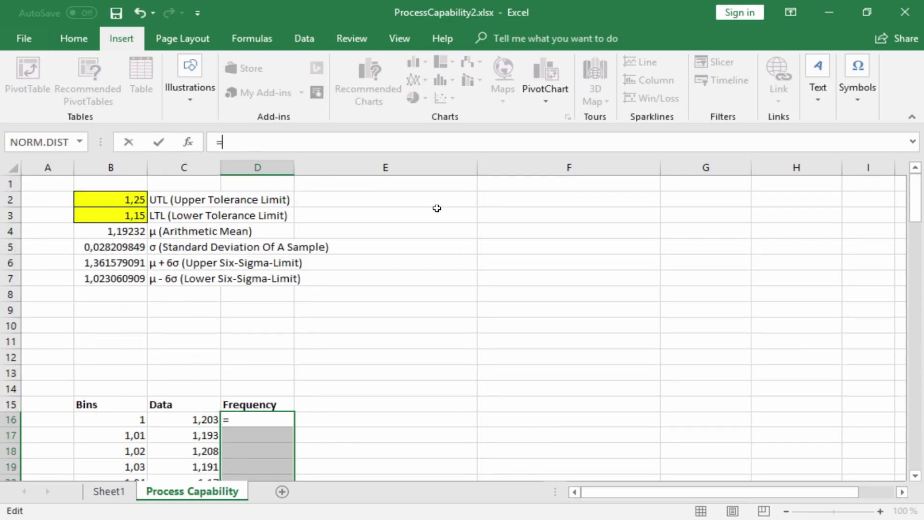
text(Frequency)
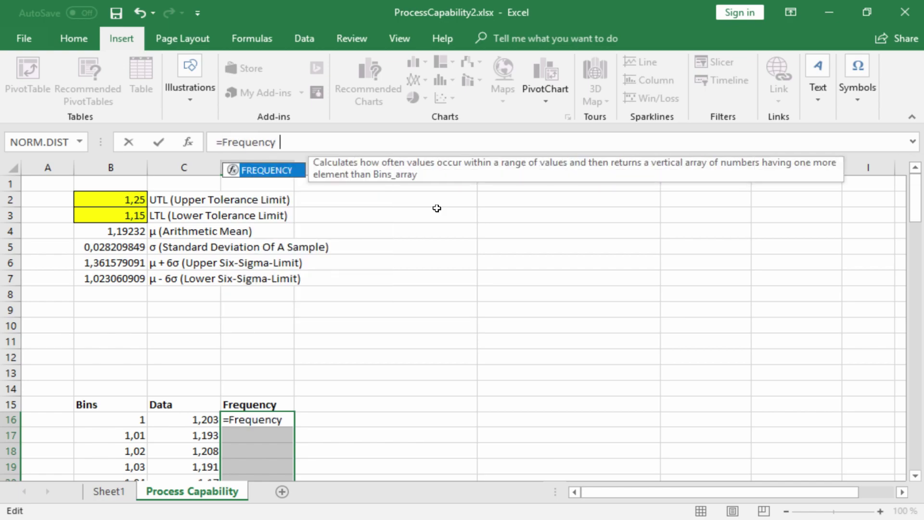
text(()
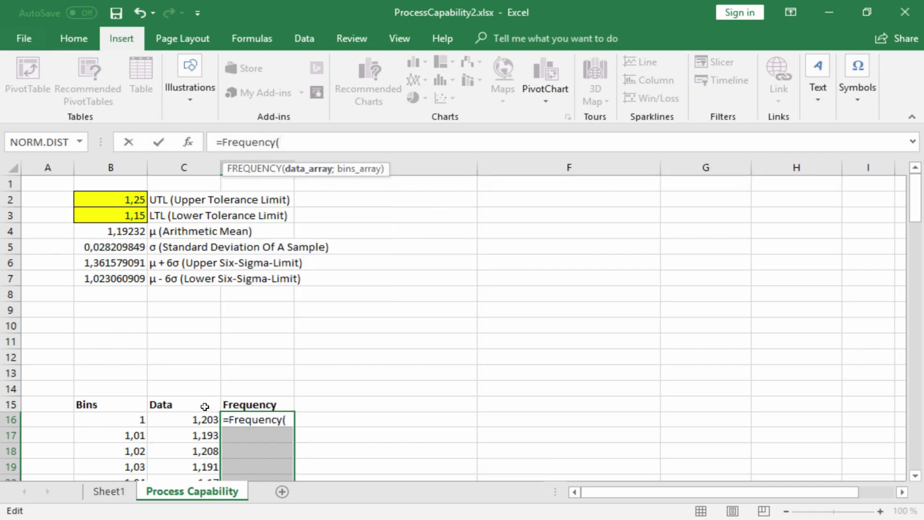
click(182, 418)
key(ctrl+shift+Down)
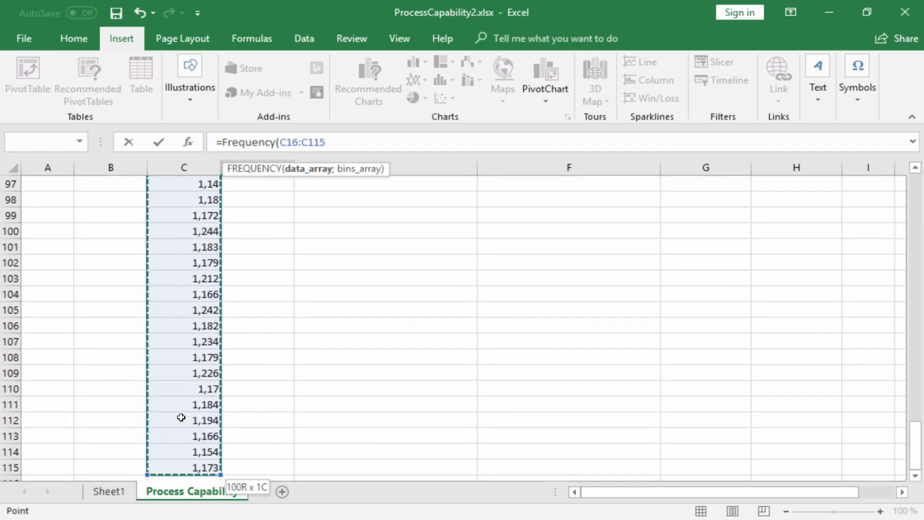
text(;)
Complete the FREQUENCY formula with B16:B56 as the bins array and enter it as an array formula.
scroll(320, 212, up, 11)
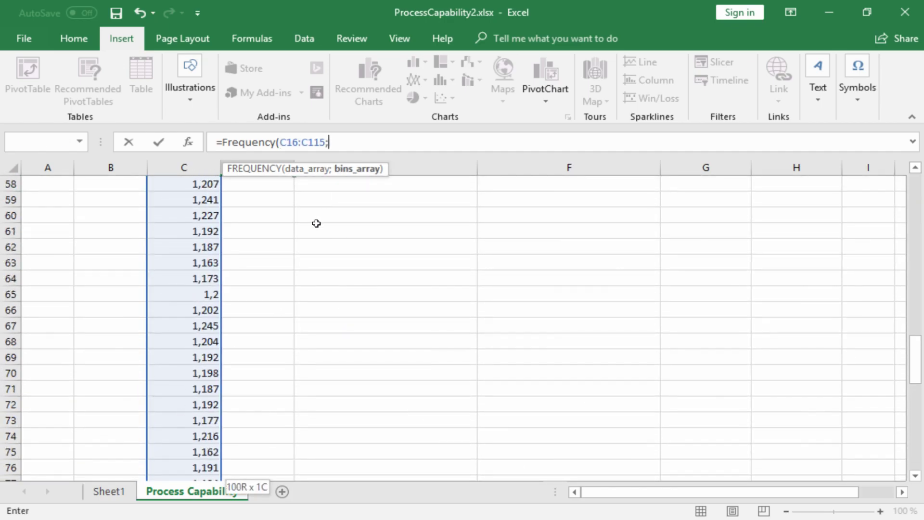
scroll(293, 243, up, 12)
scroll(287, 233, up, 6)
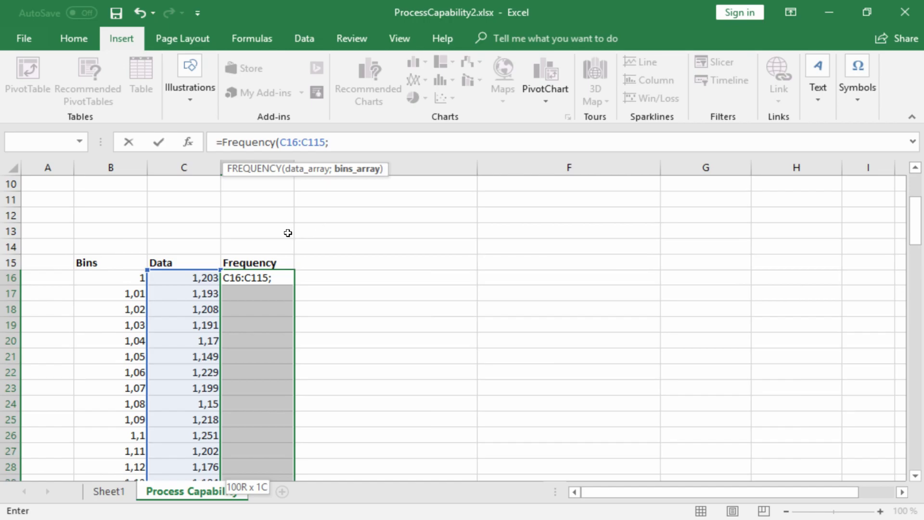
click(114, 281)
key(ctrl+shift+Down)
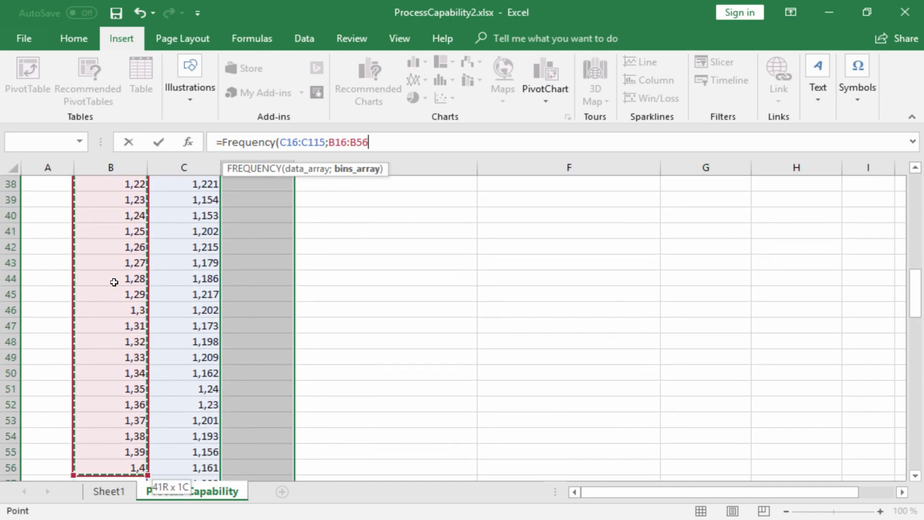
text())
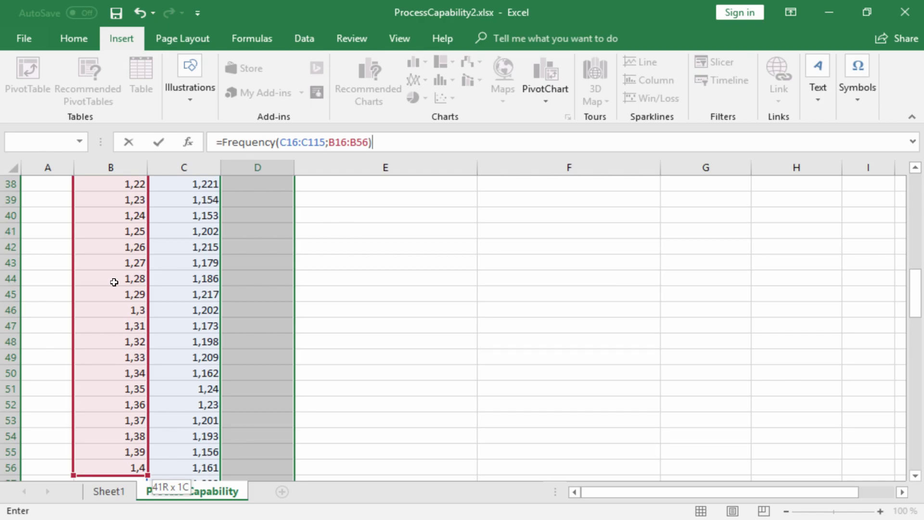
key(ctrl+shift+Return)
scroll(276, 240, up, 12)
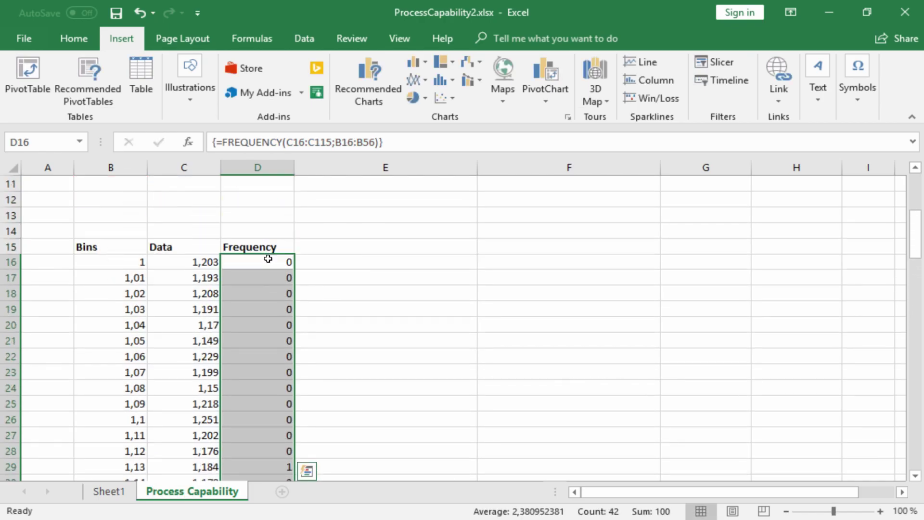
click(277, 360)
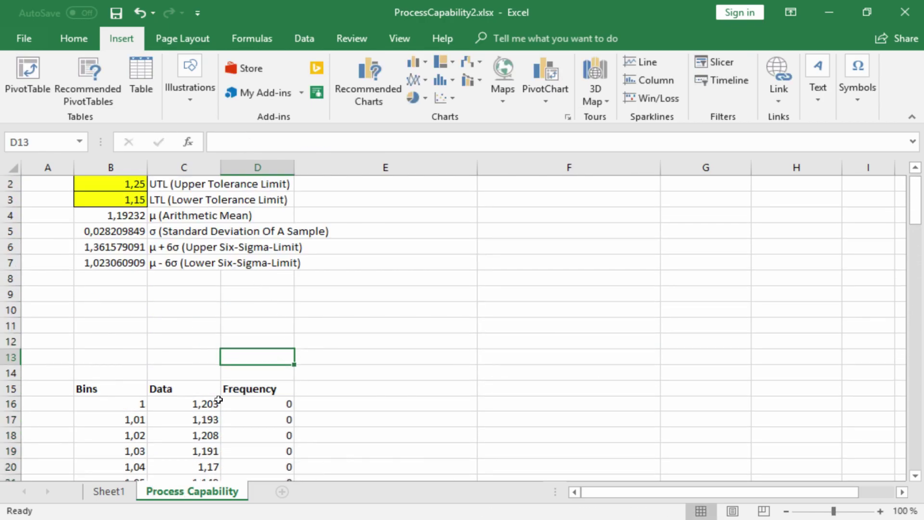
Add a new worksheet after Process Capability and name it "Chart".
click(282, 492)
double_click(273, 494)
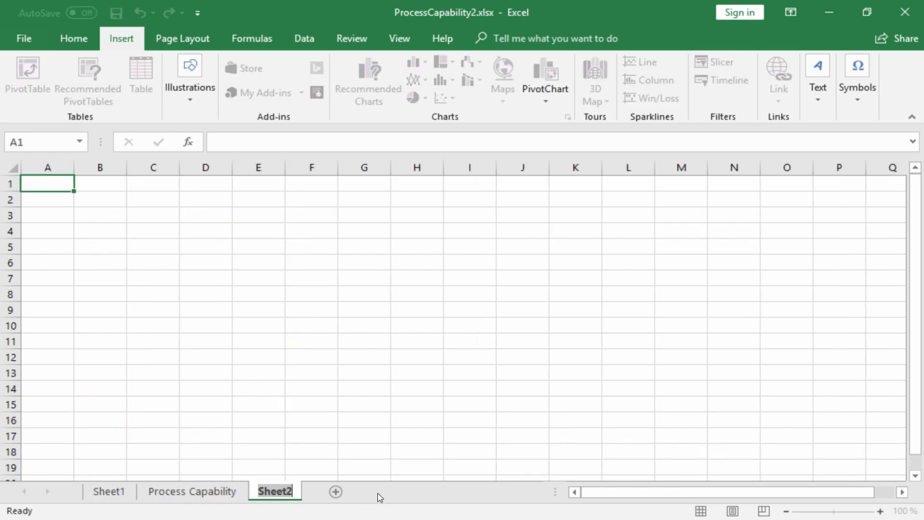
text(Chart)
key(Return)
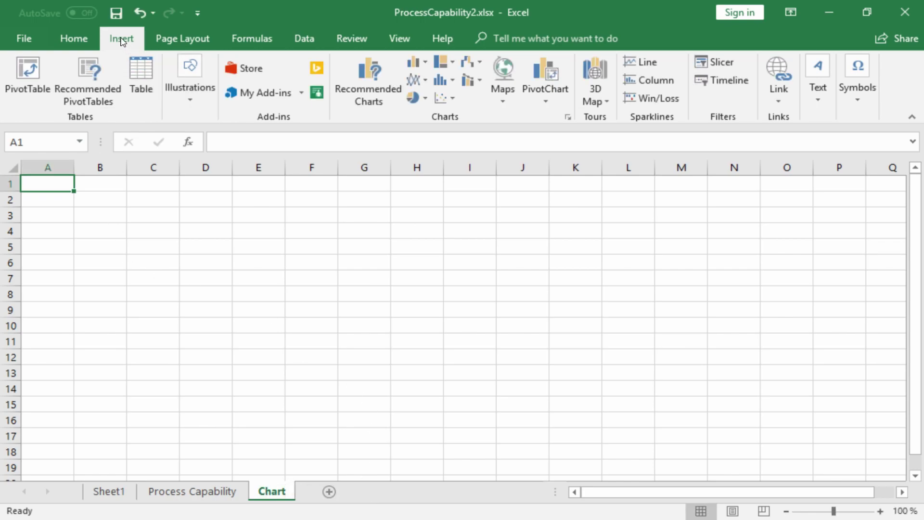
Insert an empty 2-D clustered column chart and enlarge it to span about columns A to O and rows 1 to 19.
click(415, 62)
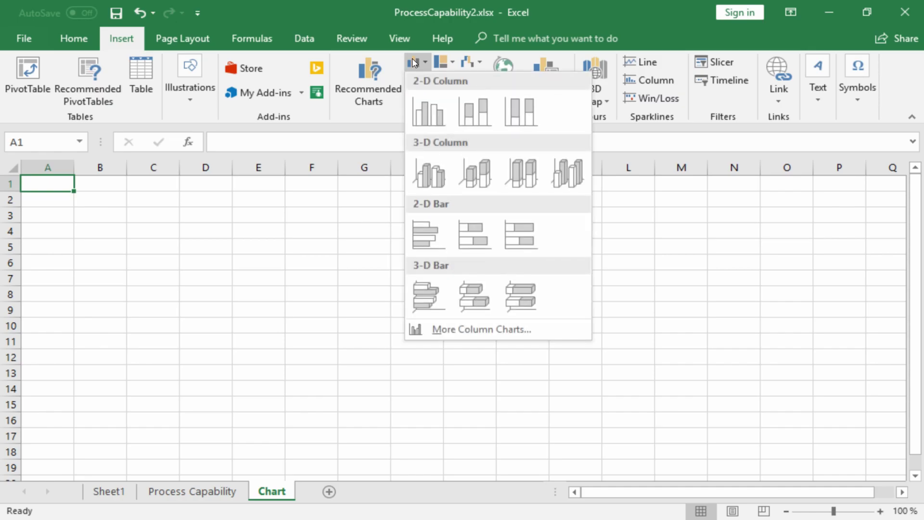
click(426, 116)
drag(349, 264, 130, 233)
drag(440, 299, 791, 313)
drag(417, 409, 398, 467)
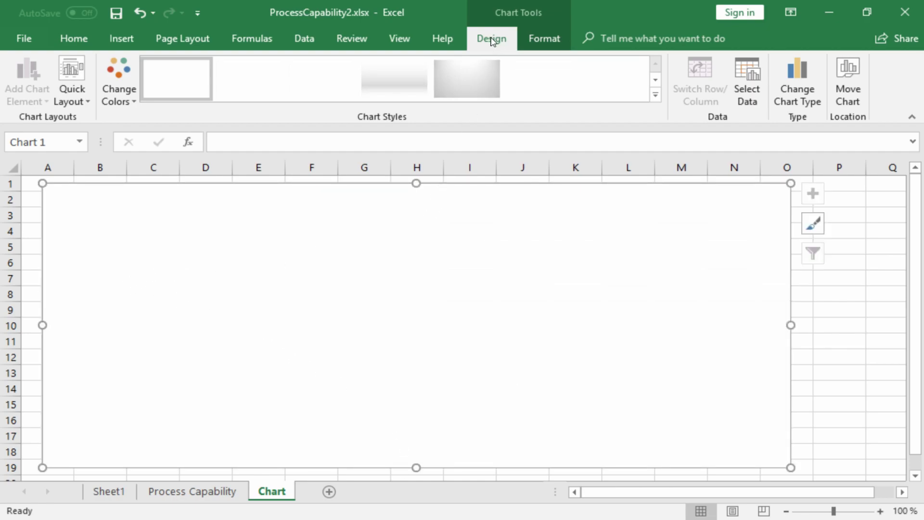
Add a data series to the chart and take its name from cell D15 of the Process Capability sheet.
click(747, 82)
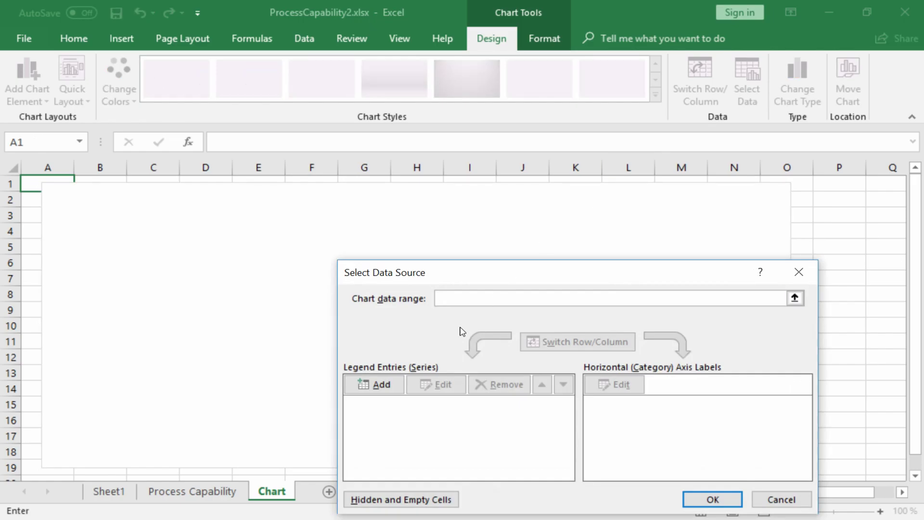
click(375, 386)
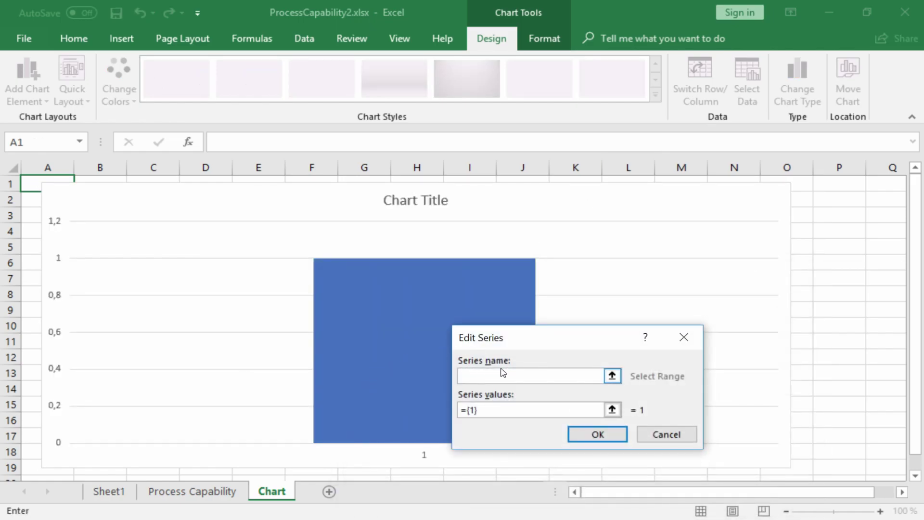
click(611, 375)
click(201, 499)
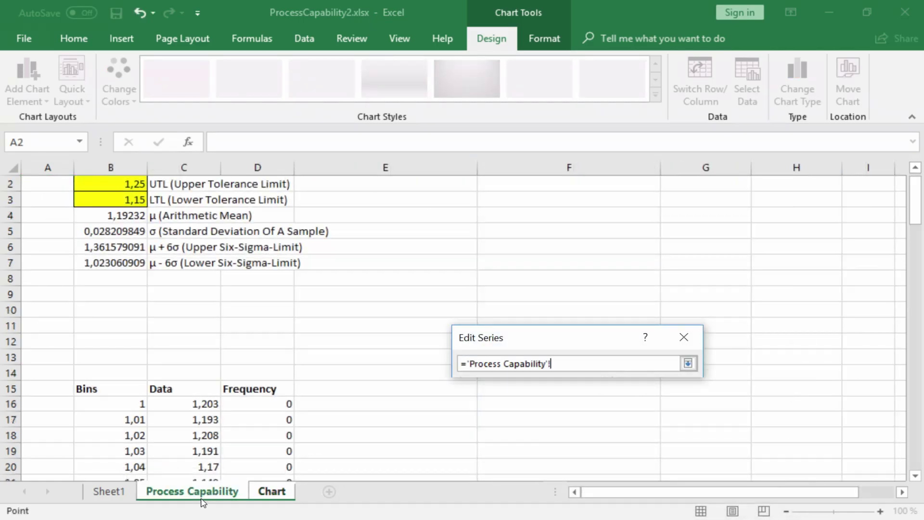
click(255, 390)
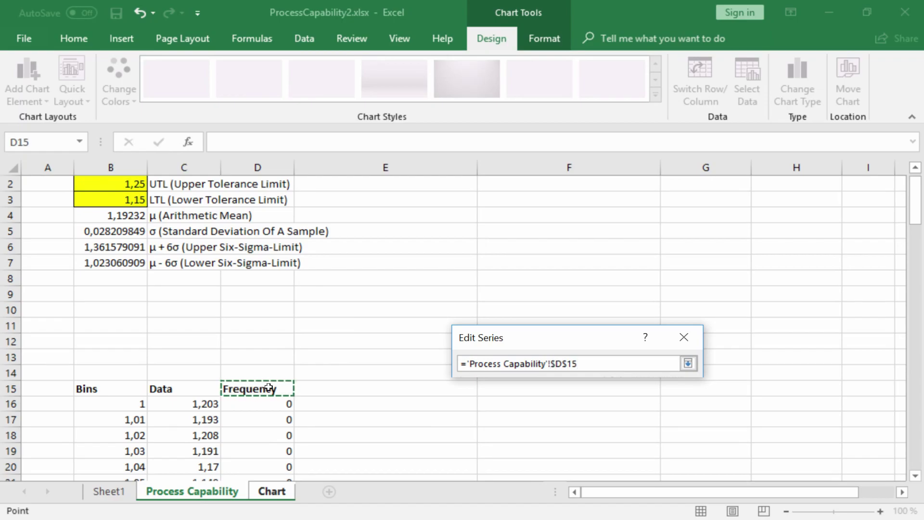
click(688, 363)
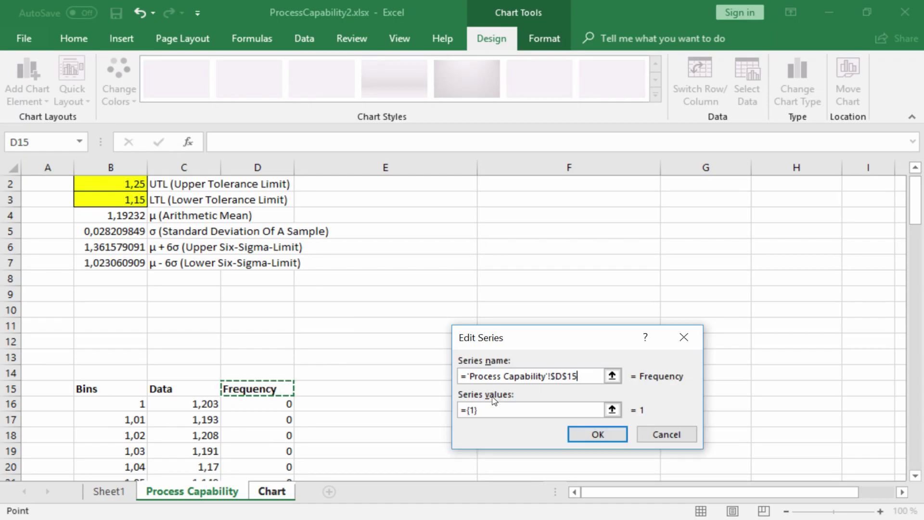
Set the series values to D16:D57 of the Process Capability sheet and accept the series.
click(612, 409)
click(268, 403)
mouse_move(269, 403)
mouse_down()
mouse_move(280, 390)
mouse_move(275, 395)
mouse_up()
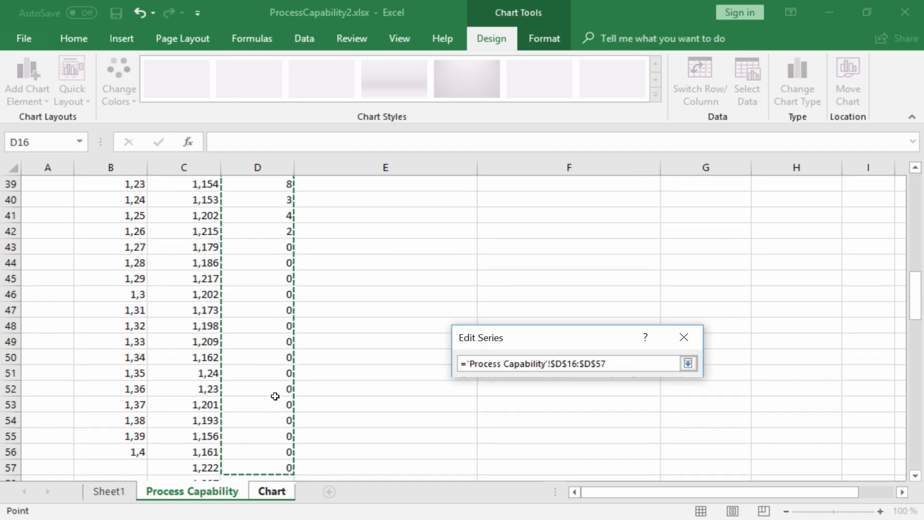
click(688, 363)
click(597, 434)
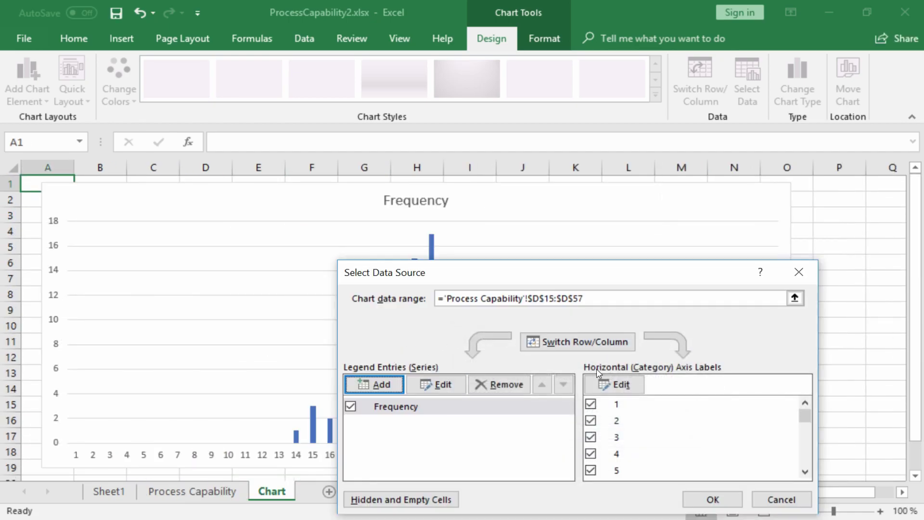
Set the chart's horizontal axis labels to B16:B56 of the Process Capability sheet and accept the data source.
click(618, 386)
click(192, 491)
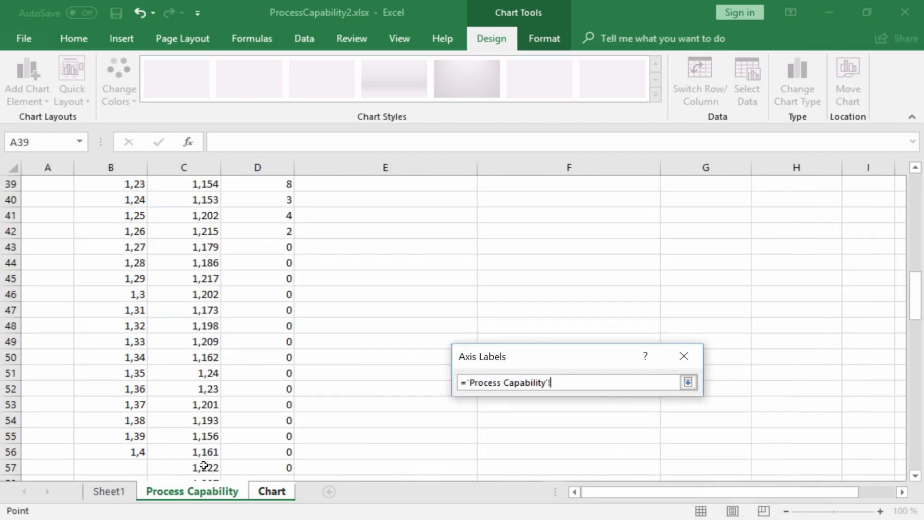
scroll(125, 326, up, 10)
click(123, 293)
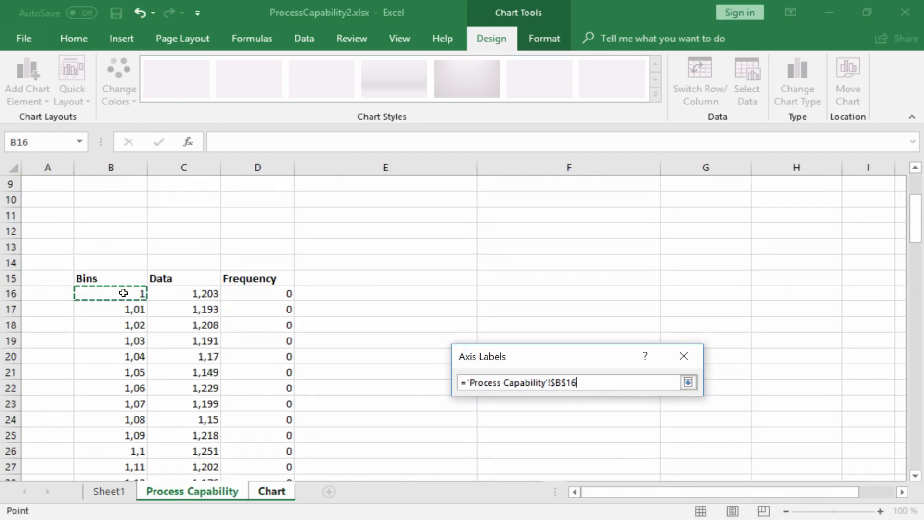
key(ctrl+shift+Down)
click(687, 382)
click(598, 414)
click(702, 500)
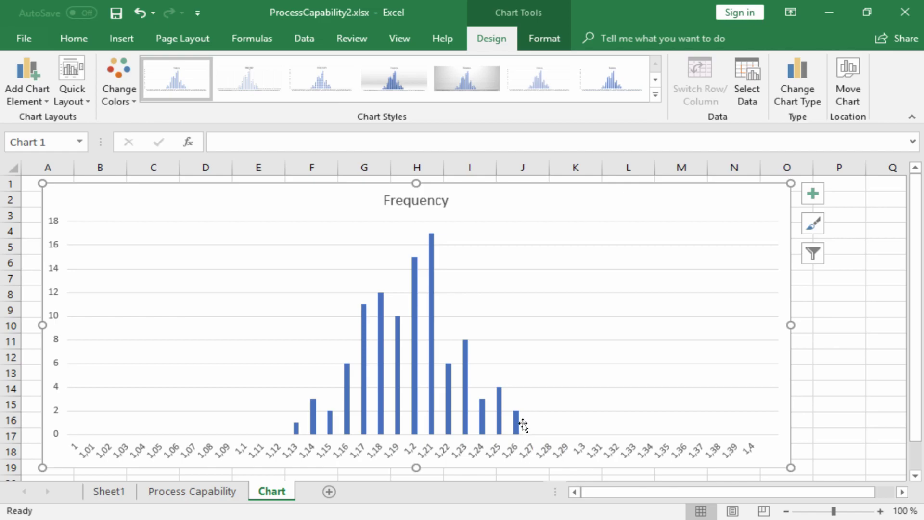
Enter the heading "Probability Mass Function" in cell E15 of the Process Capability sheet.
click(207, 493)
scroll(296, 372, up, 10)
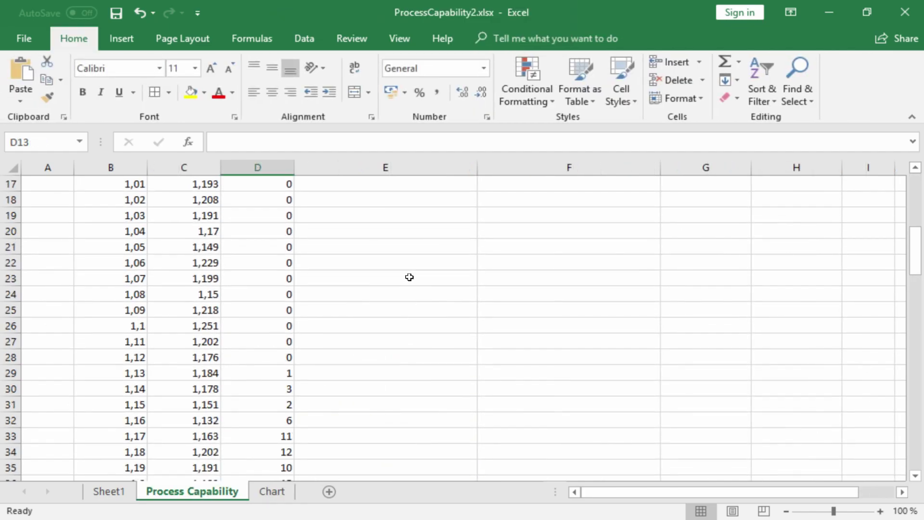
click(322, 291)
scroll(415, 286, up, 3)
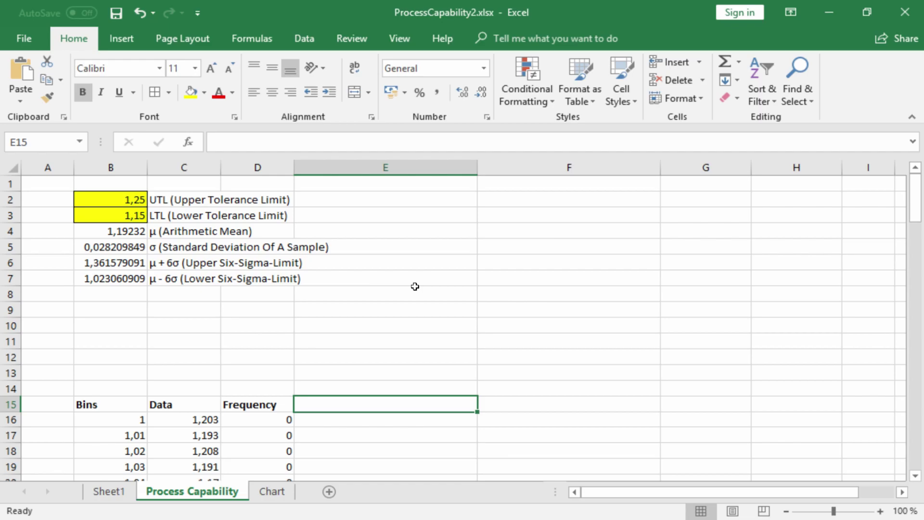
text(Pro)
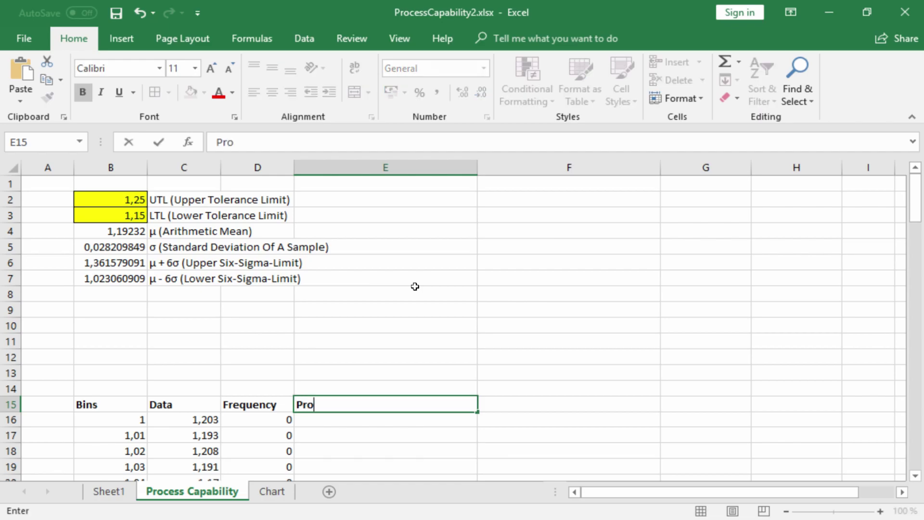
text(bability )
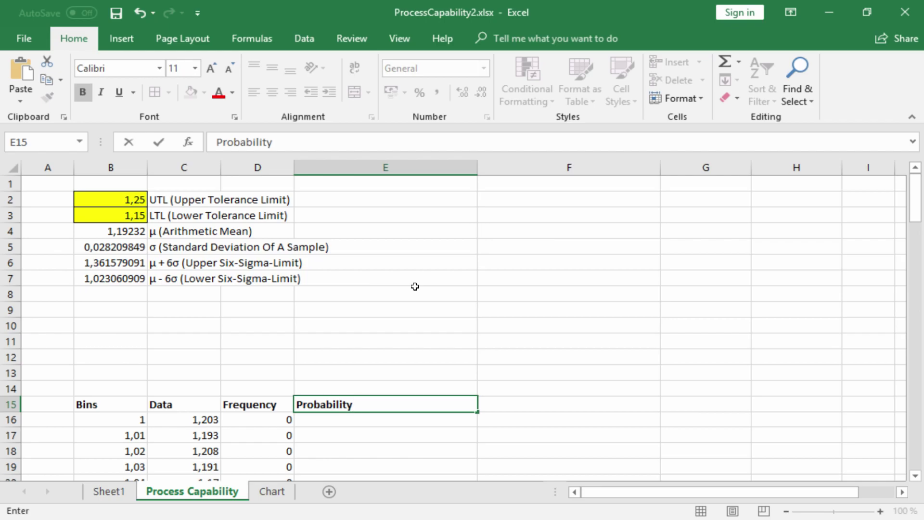
text(Mass Function)
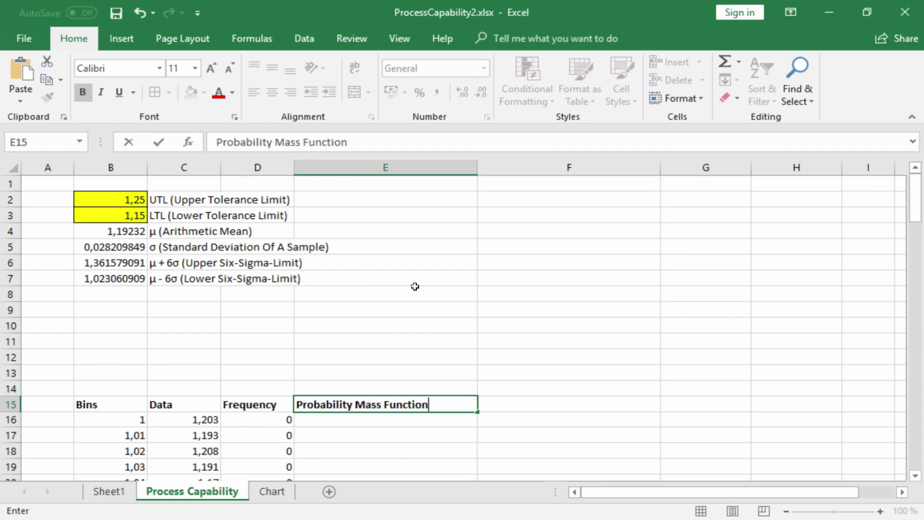
key(Return)
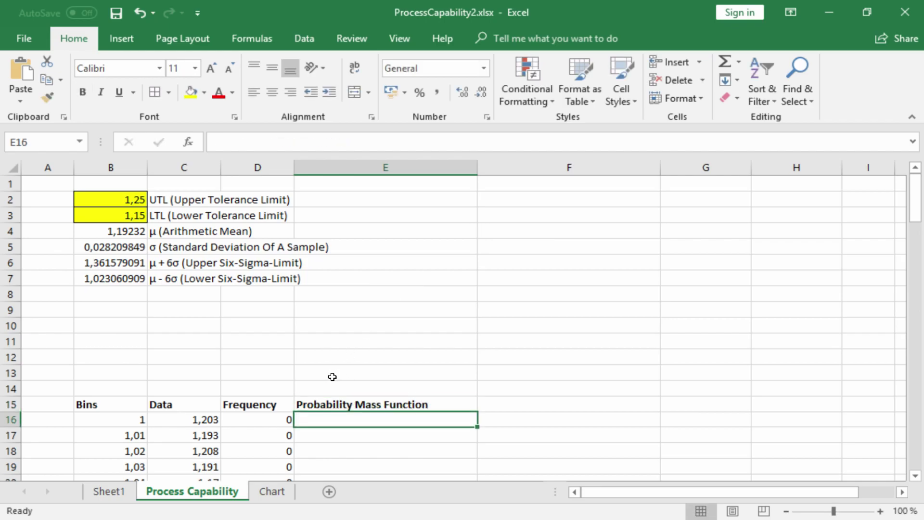
Select E16:E56 and start a NORM.DIST formula with the bins B16:B56 as its x argument.
drag(317, 420, 361, 385)
scroll(415, 318, up, 14)
click(242, 144)
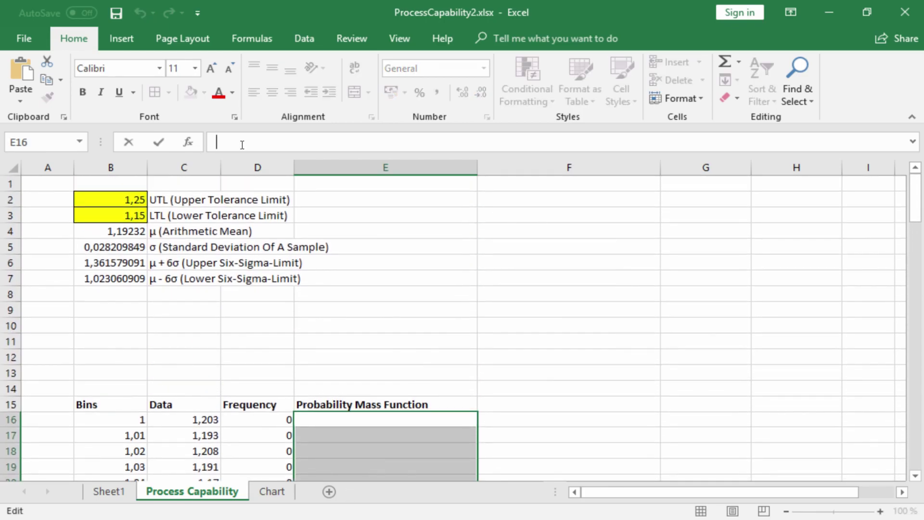
text(=)
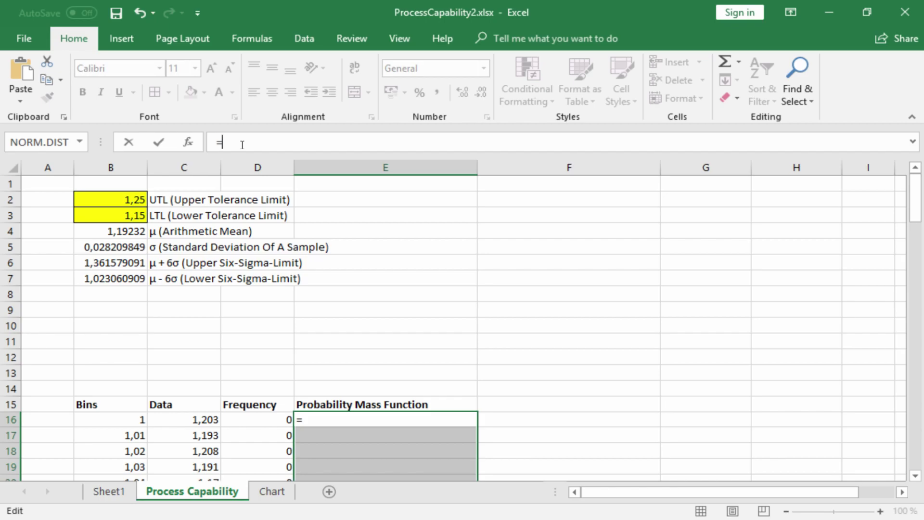
text(Norm)
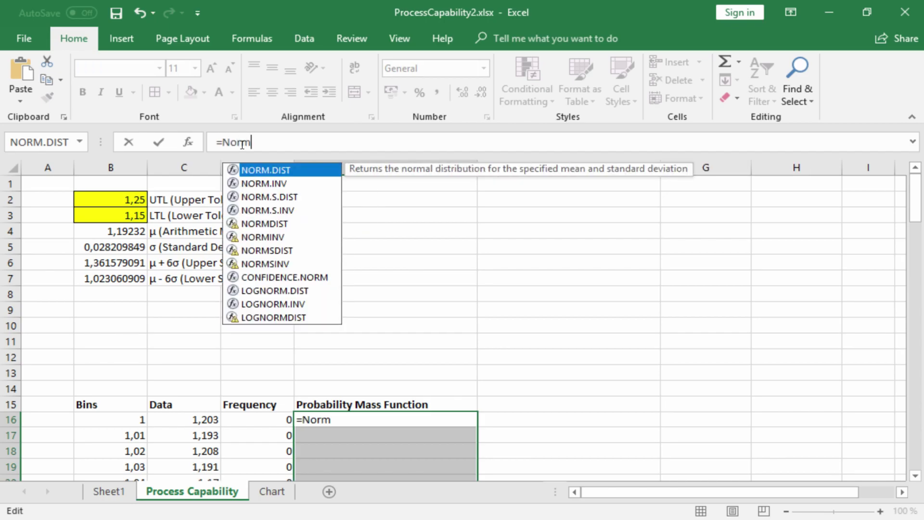
text(.dist()
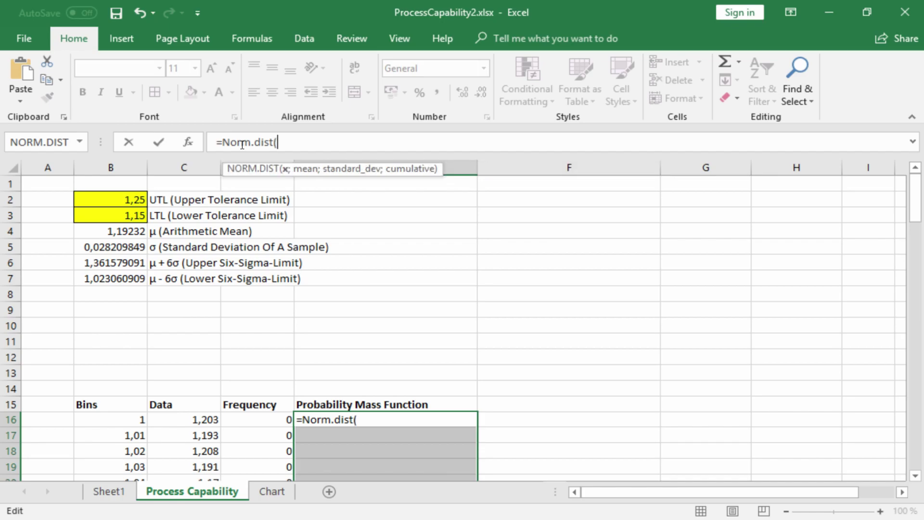
click(100, 419)
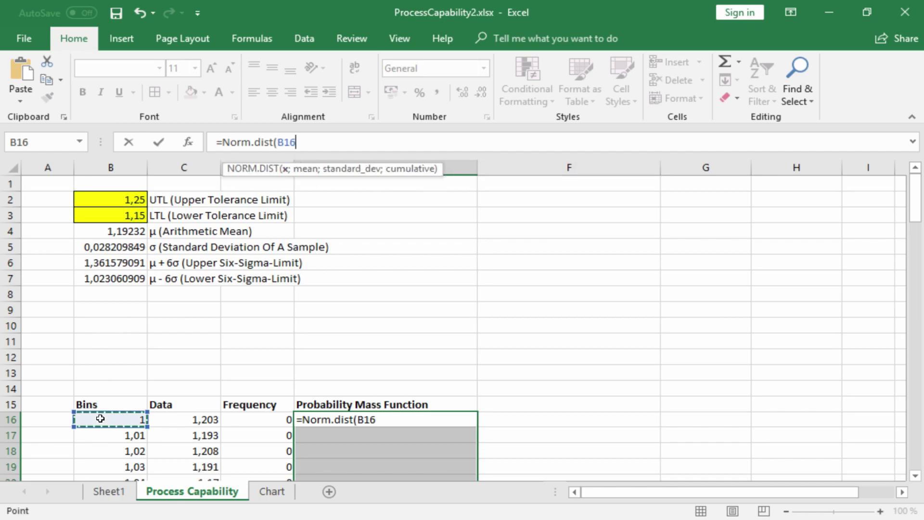
key(ctrl+shift+Down)
text(;)
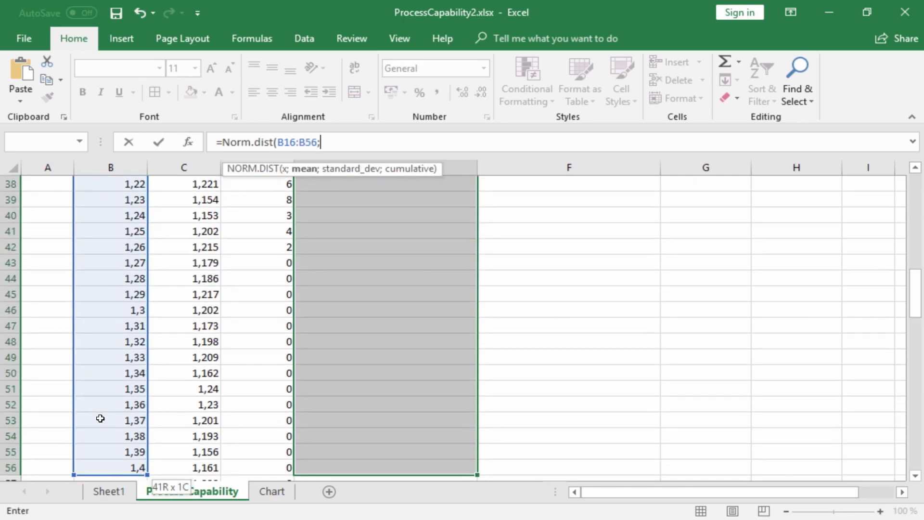
Complete NORM.DIST with mean B4, standard deviation B5 and cumulative FALSE, and enter it as an array formula.
scroll(215, 353, up, 6)
scroll(215, 353, up, 6)
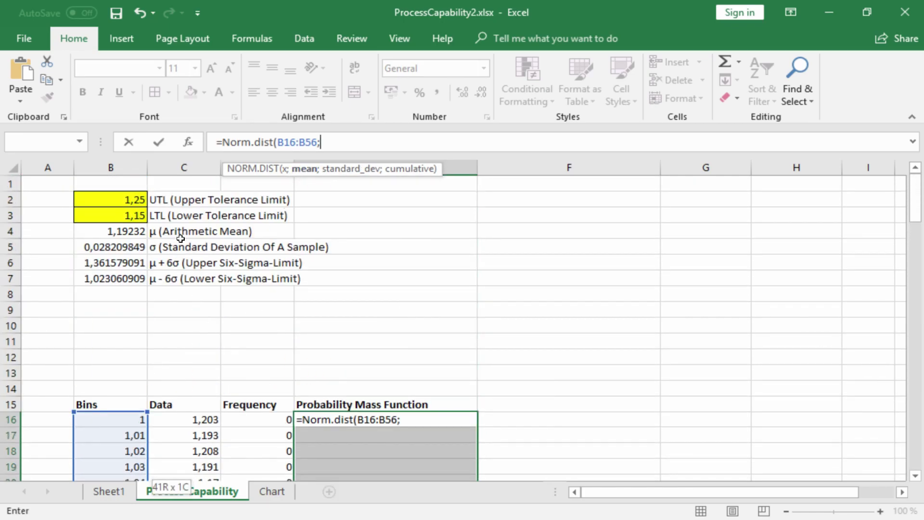
click(109, 230)
text(;)
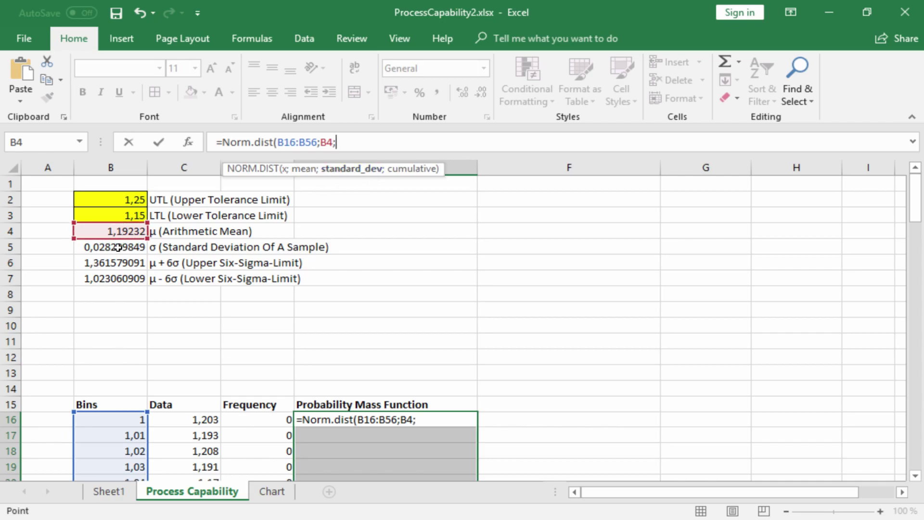
click(118, 247)
text(;)
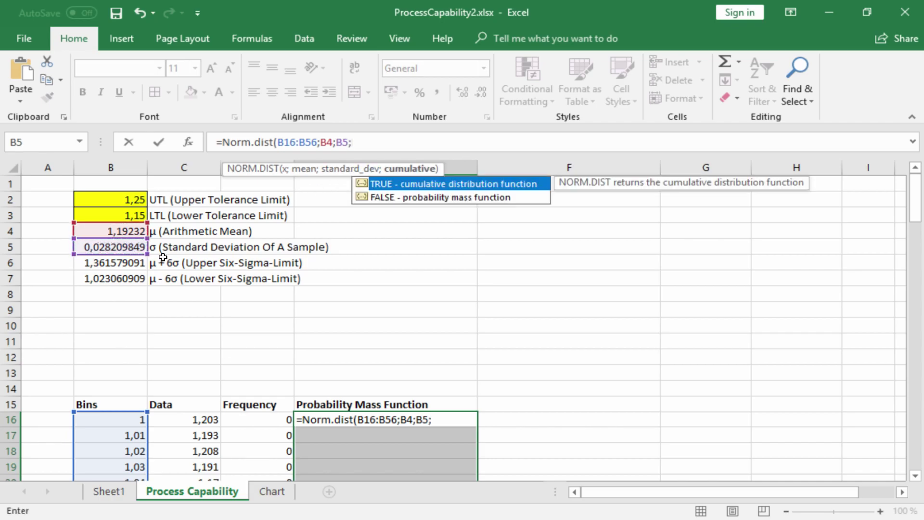
text(FALSE)
text())
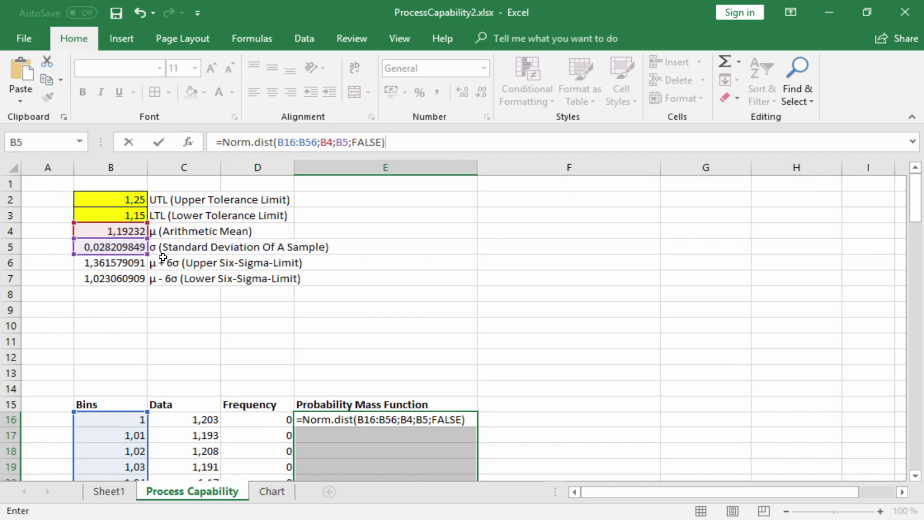
key(ctrl+shift+Return)
scroll(377, 371, down, 9)
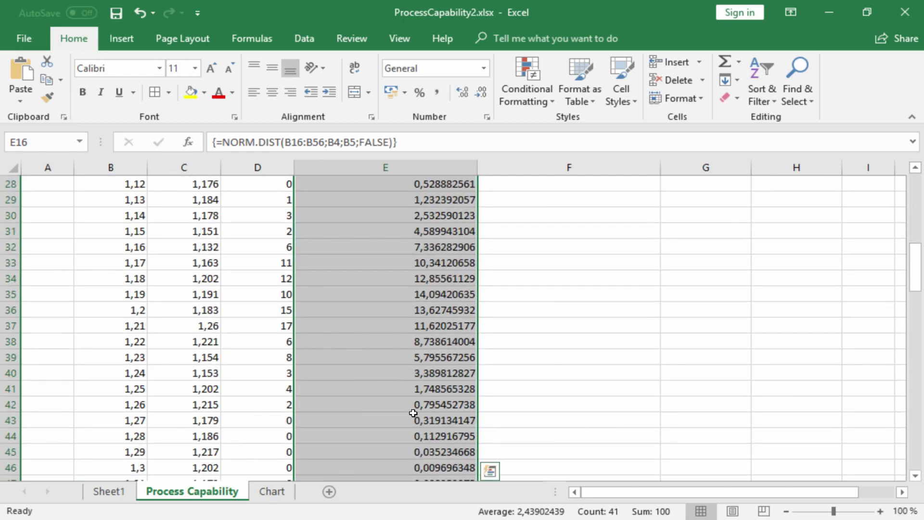
Add a second data series to the frequency chart and take its name from cell E15 of the Process Capability sheet.
click(271, 490)
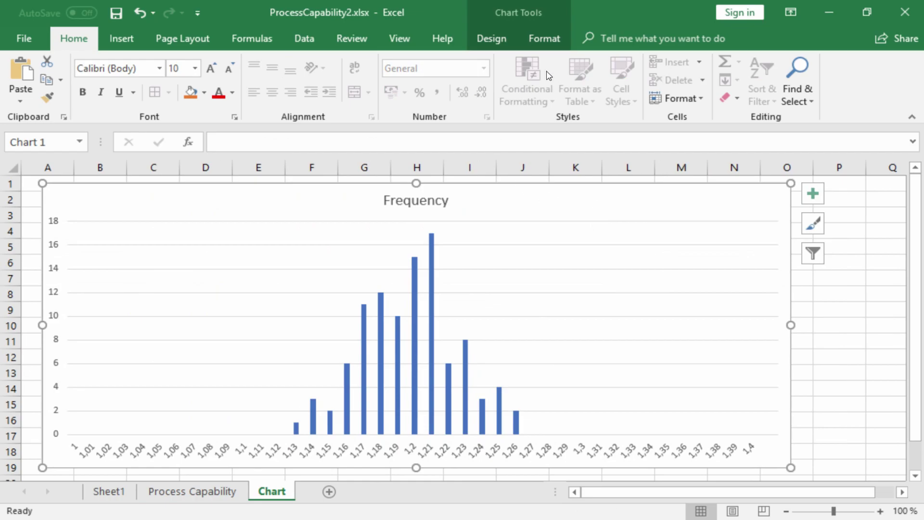
click(495, 39)
click(749, 77)
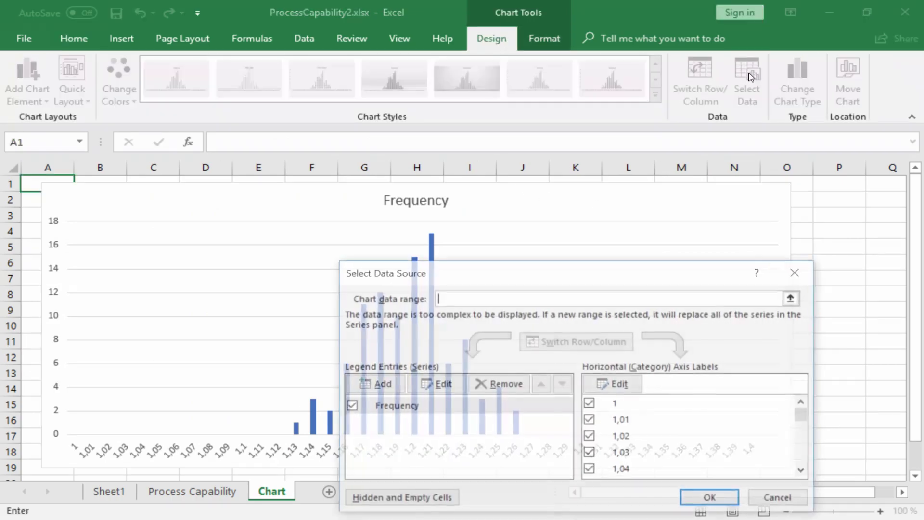
click(387, 384)
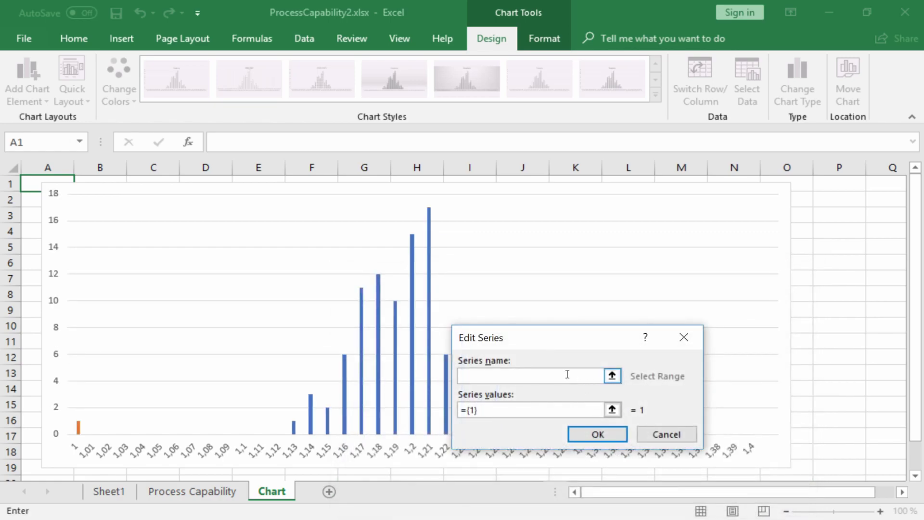
click(610, 379)
click(192, 491)
scroll(517, 262, up, 9)
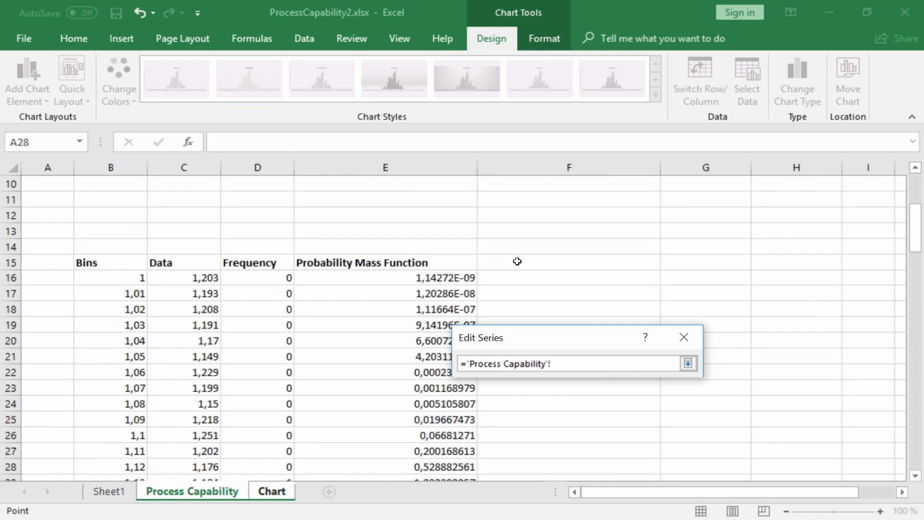
click(353, 405)
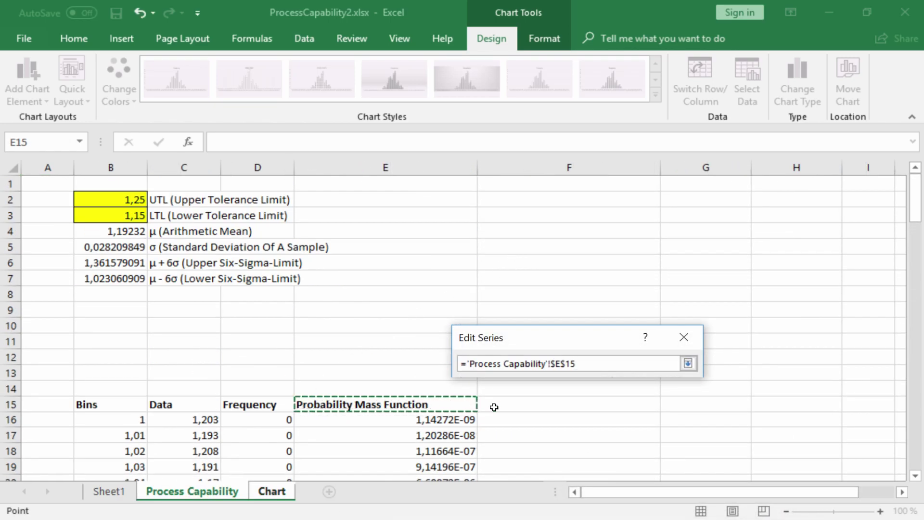
click(689, 363)
Set the new series' values to E16:E56 of the Process Capability sheet and accept the series.
click(612, 409)
click(419, 418)
drag(419, 418, 424, 467)
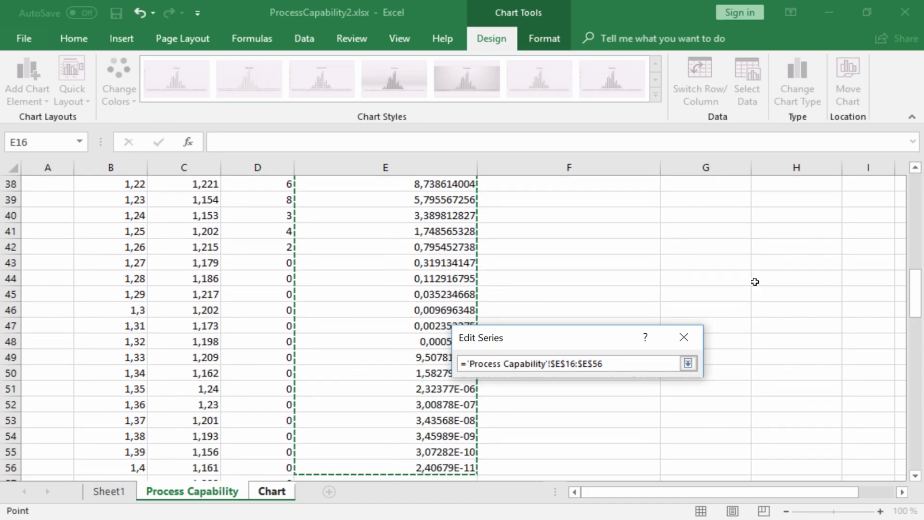
click(688, 363)
click(609, 434)
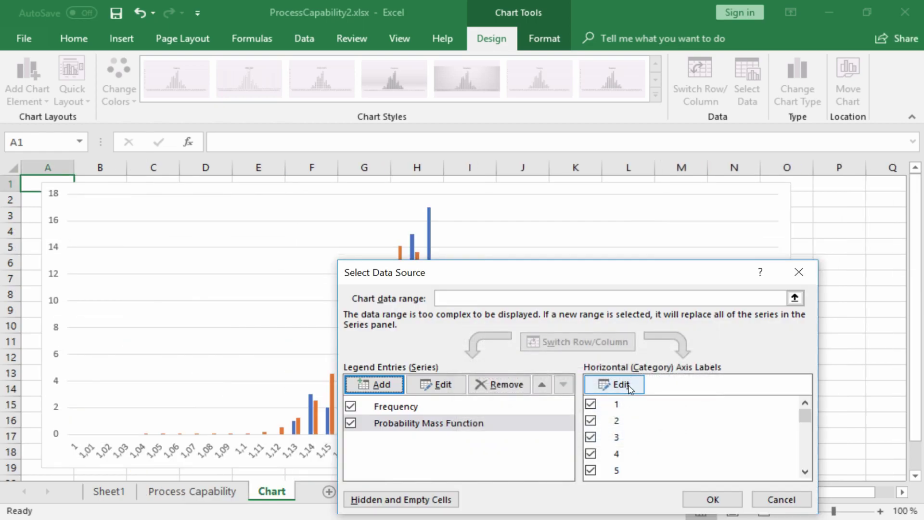
Assign B16:B56 of the Process Capability sheet as the Probability Mass Function series' axis labels and accept the data source.
click(617, 384)
click(618, 395)
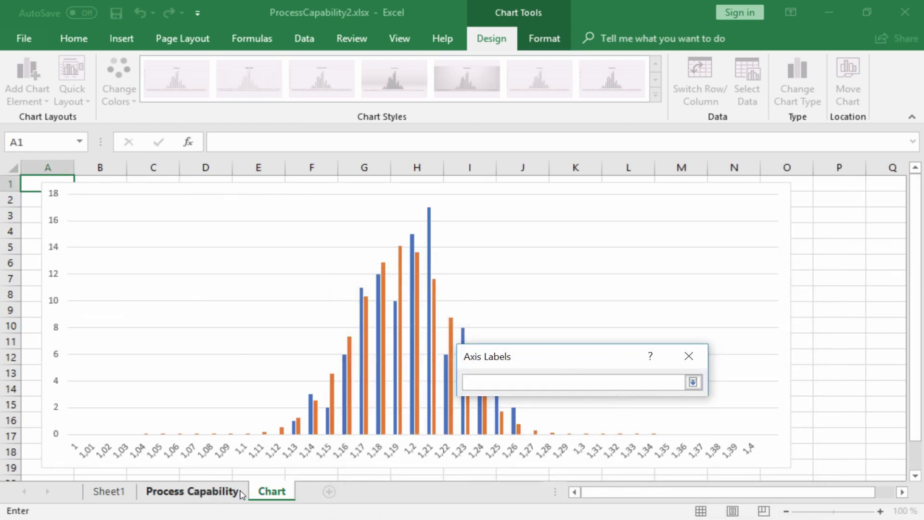
click(238, 490)
scroll(198, 355, up, 11)
drag(122, 356, 121, 469)
click(692, 382)
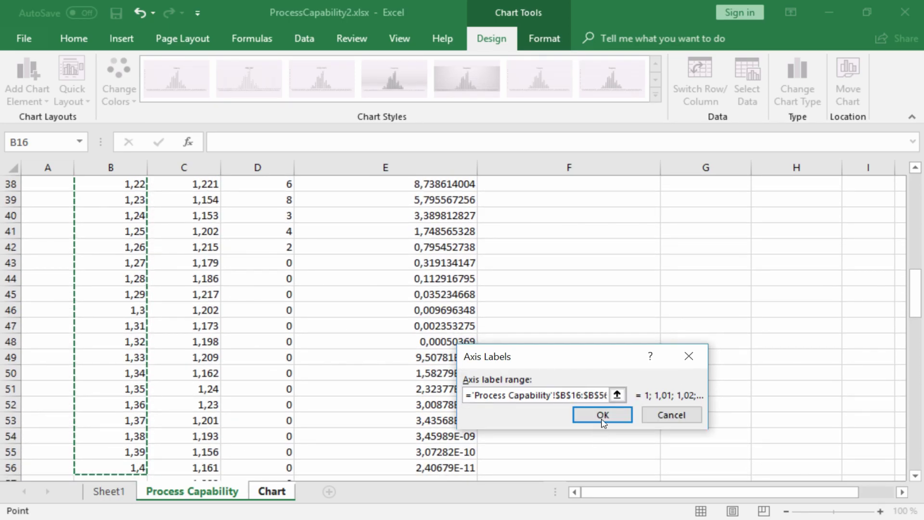
click(602, 420)
click(712, 500)
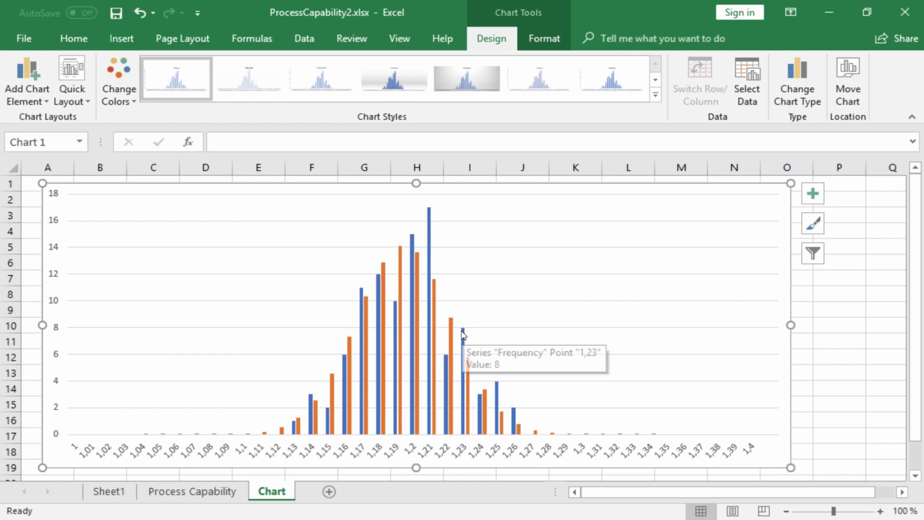
Change the chart to a Clustered Column - Line combo with the Probability Mass Function line on the secondary axis.
click(797, 106)
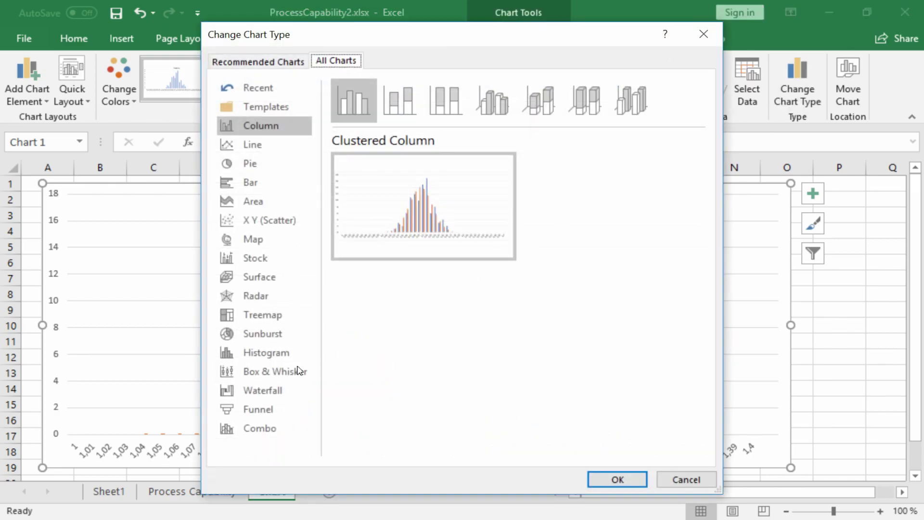
click(260, 432)
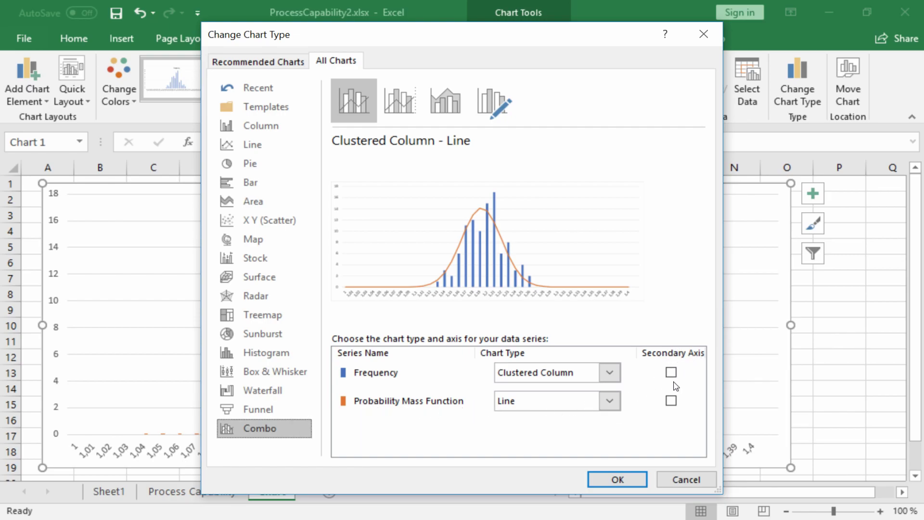
click(671, 401)
click(619, 479)
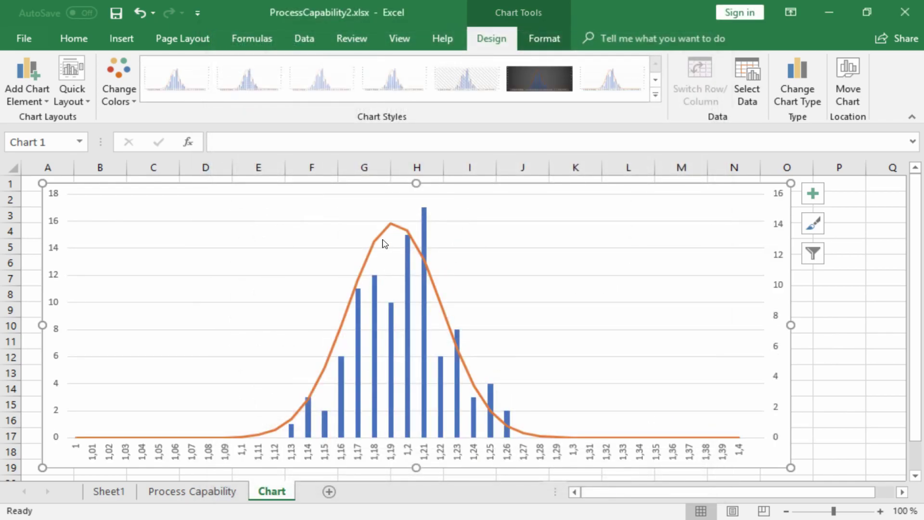
Turn on the smoothed line option for the Probability Mass Function series in the chart.
double_click(381, 237)
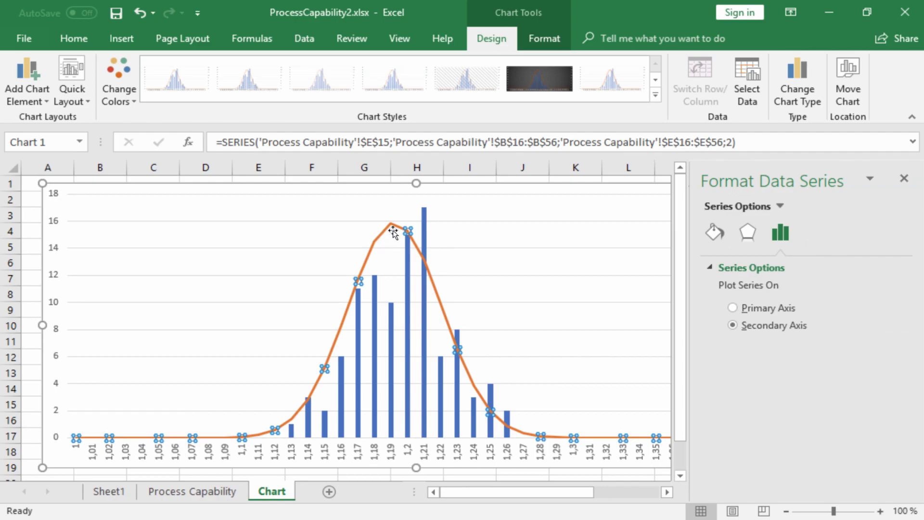
click(716, 233)
scroll(773, 485, down, 4)
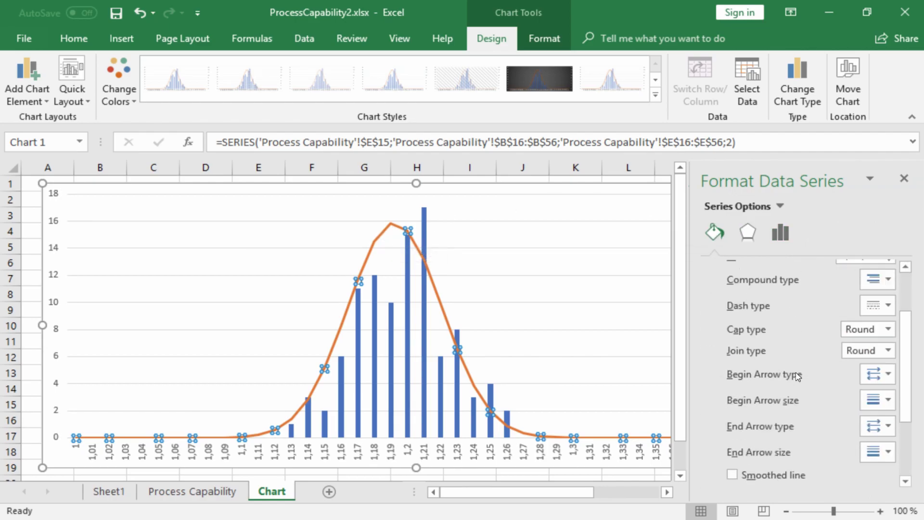
click(754, 478)
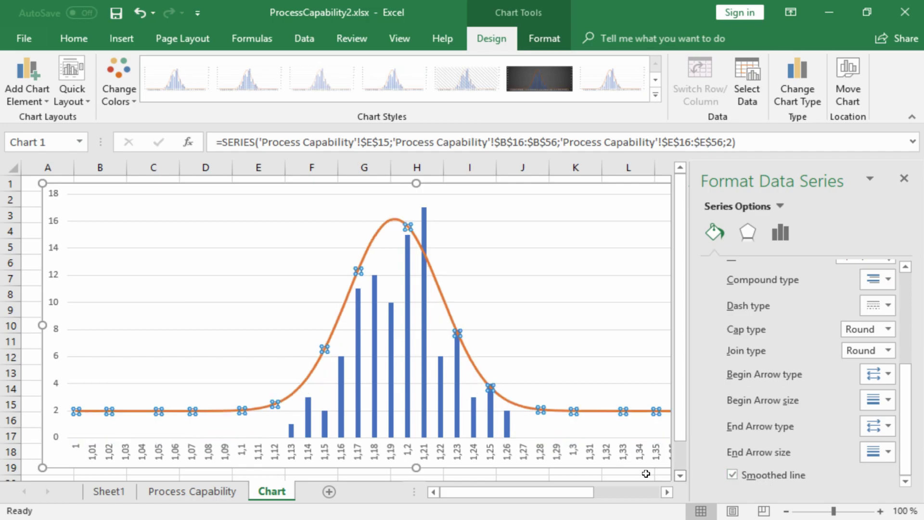
Set the minimum bound of the chart's secondary vertical axis to 0 and close the axis formatting.
drag(541, 492, 592, 492)
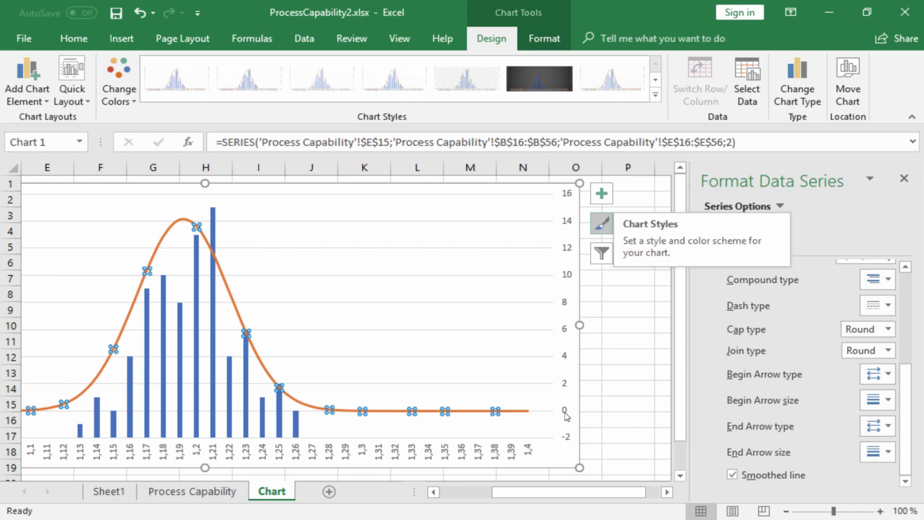
drag(551, 492, 500, 492)
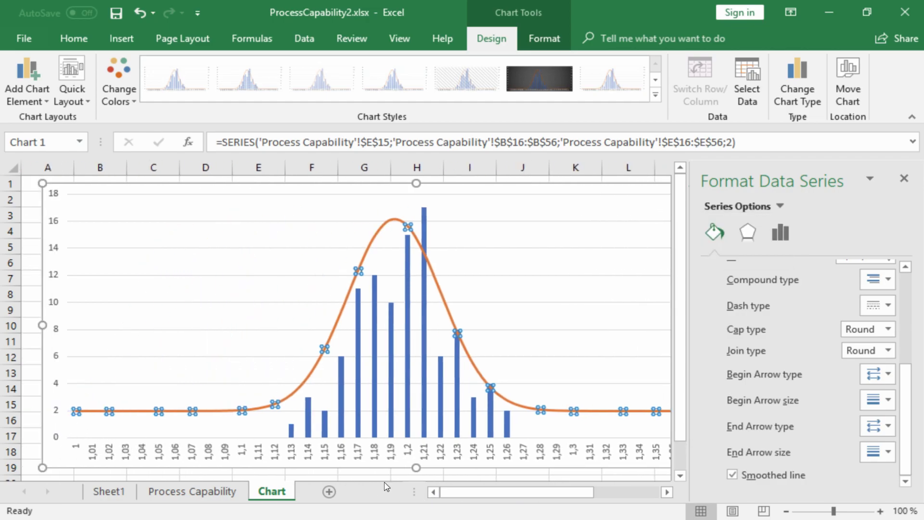
drag(543, 493, 587, 497)
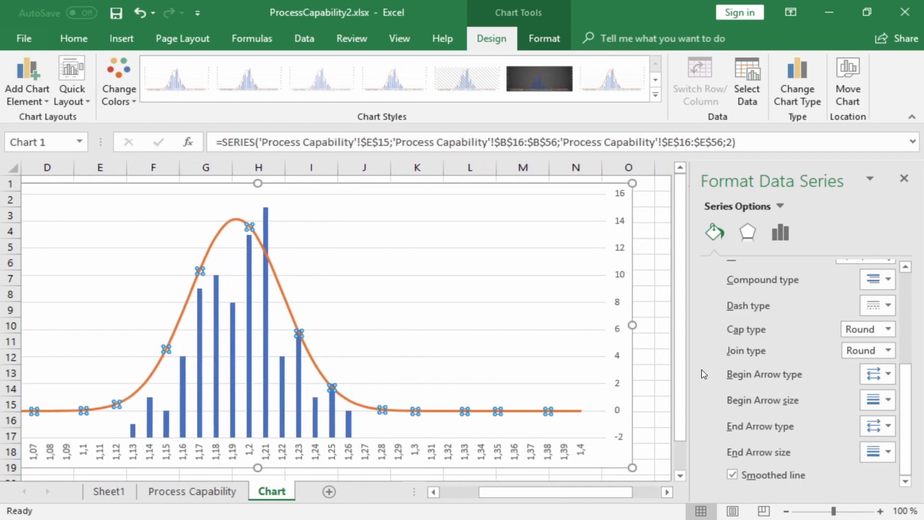
click(619, 305)
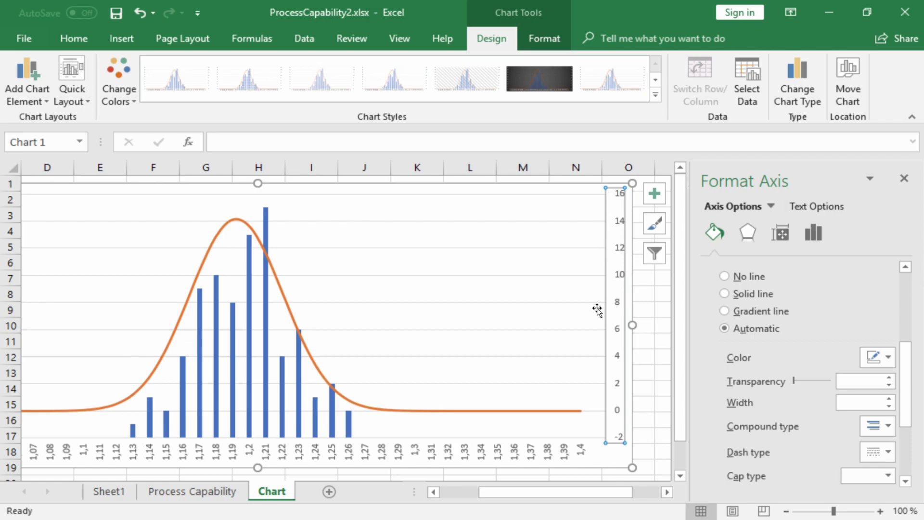
click(813, 233)
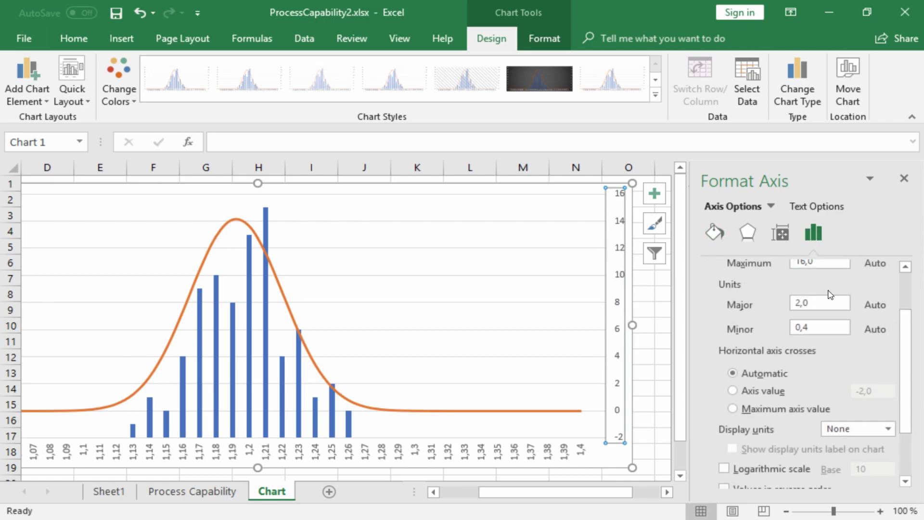
scroll(791, 323, up, 3)
double_click(825, 303)
text(0)
key(Return)
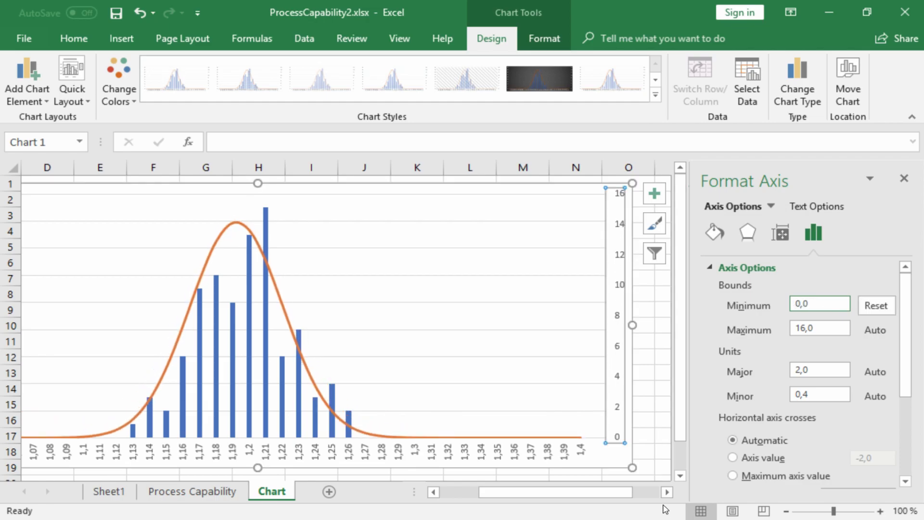
click(904, 179)
click(681, 341)
drag(673, 491, 555, 498)
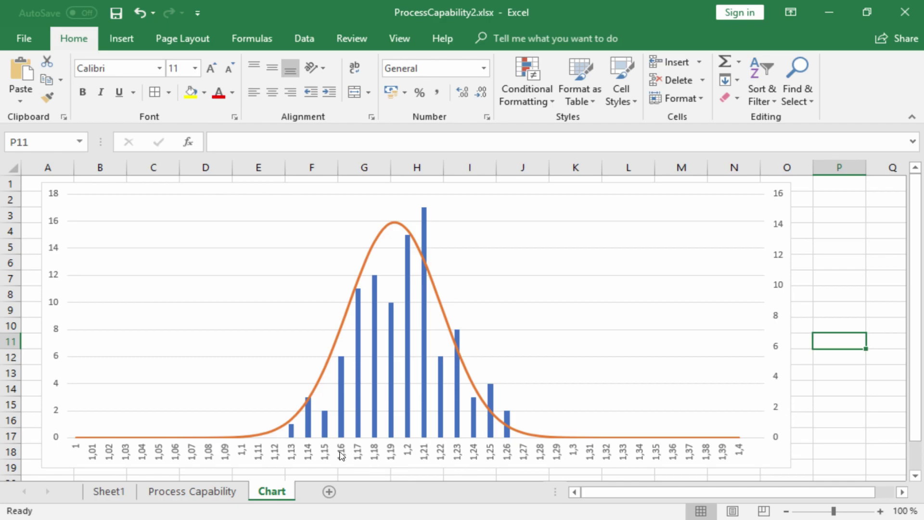
Enter the heading "Cumulative Distribution Function" in cell F15 of the Process Capability sheet.
click(210, 491)
scroll(408, 351, up, 10)
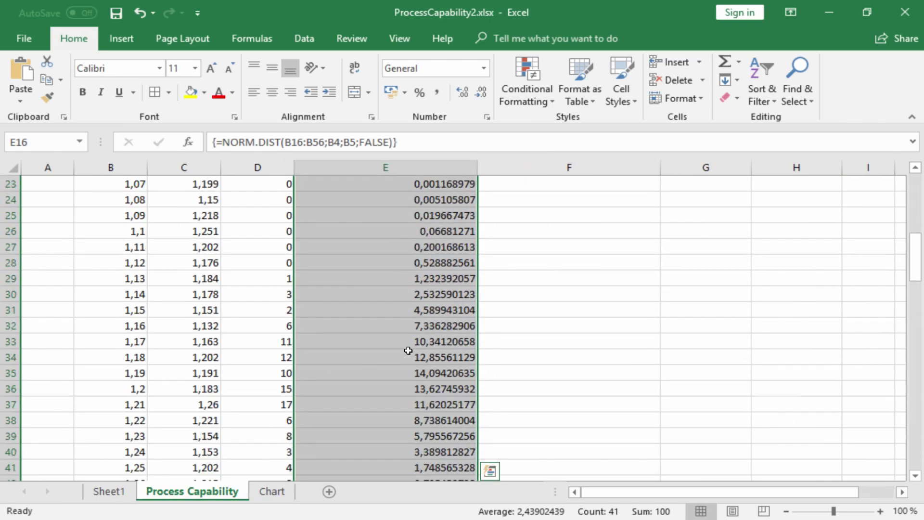
click(504, 292)
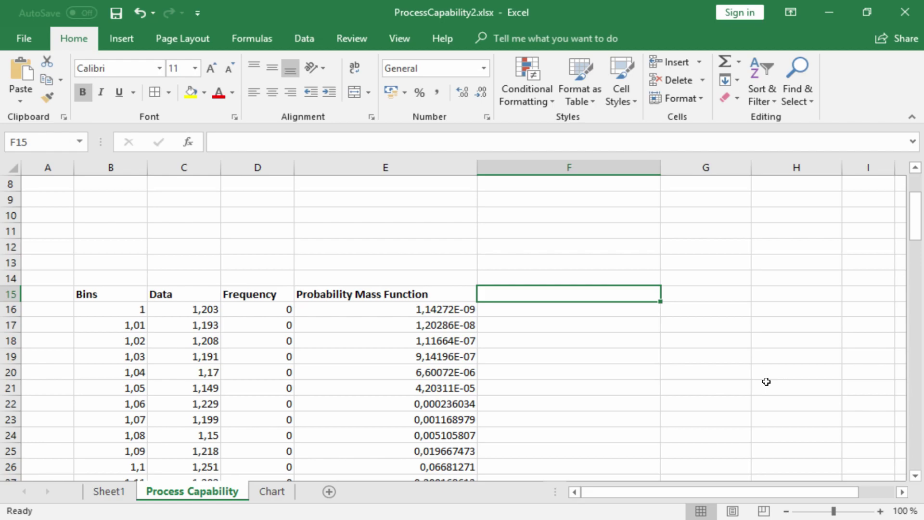
text(Cumulative Distribution Function)
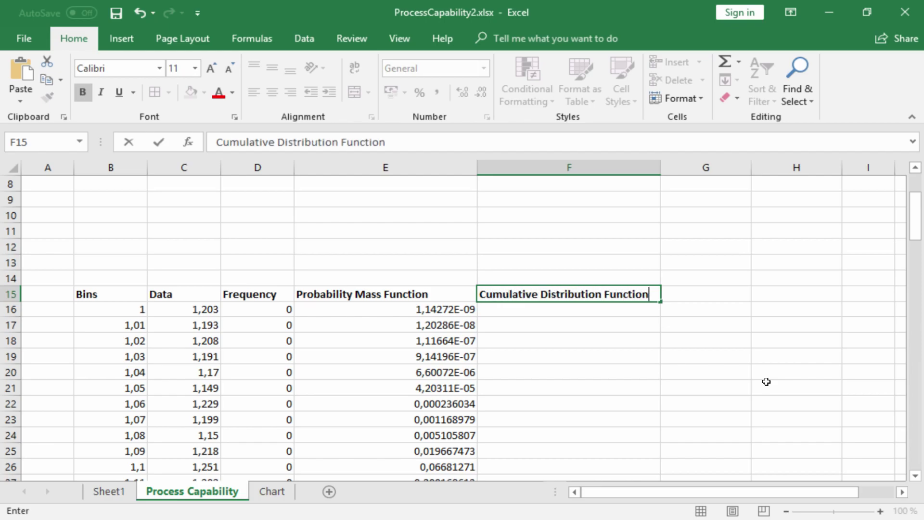
key(Return)
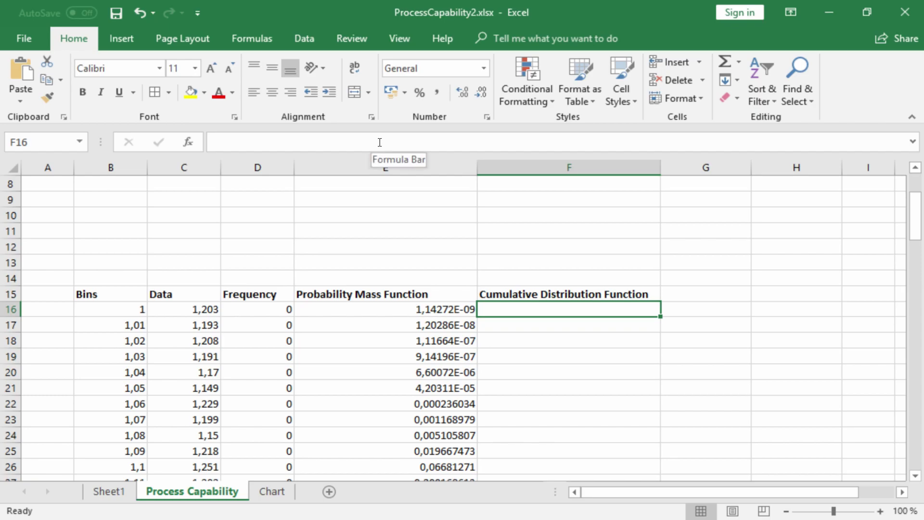
Begin a NORM.DIST formula across F16:F56 with the bins B16:B56 as its x argument.
drag(513, 310, 550, 272)
scroll(541, 282, up, 15)
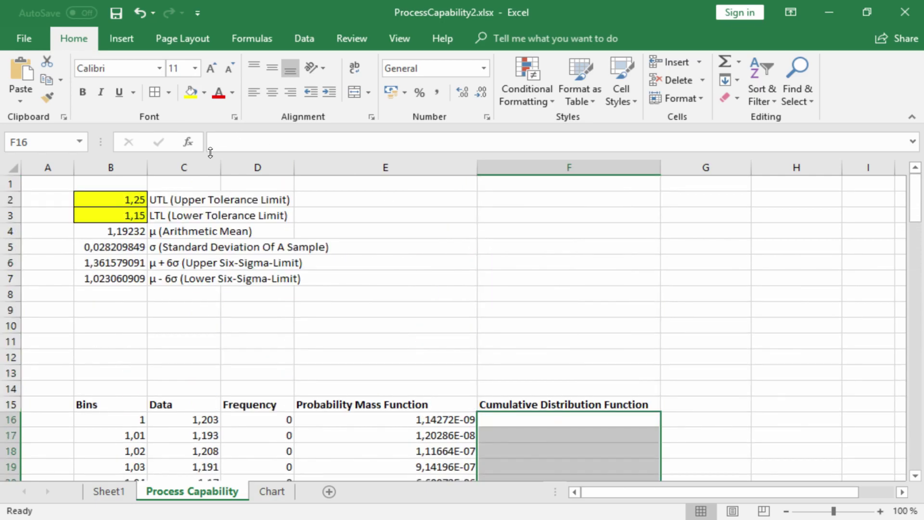
click(239, 140)
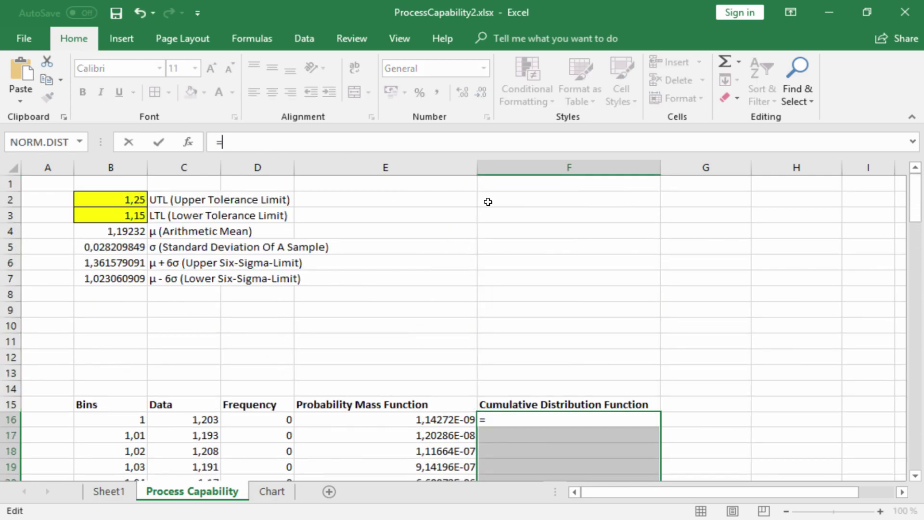
text(=Norm.dir)
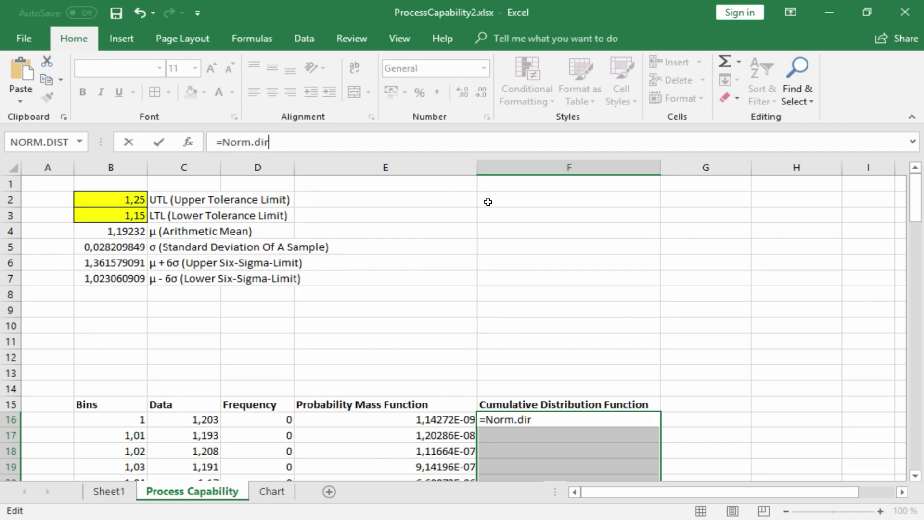
key(BackSpace)
text(st()
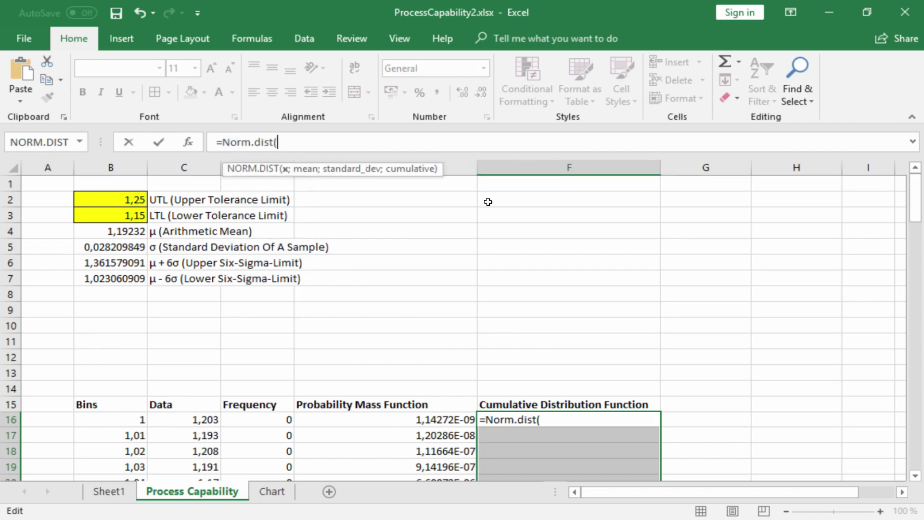
drag(100, 420, 100, 416)
text(;)
Complete the formula with mean B4, standard deviation B5 and TRUE, and enter it as an array formula.
scroll(394, 270, up, 12)
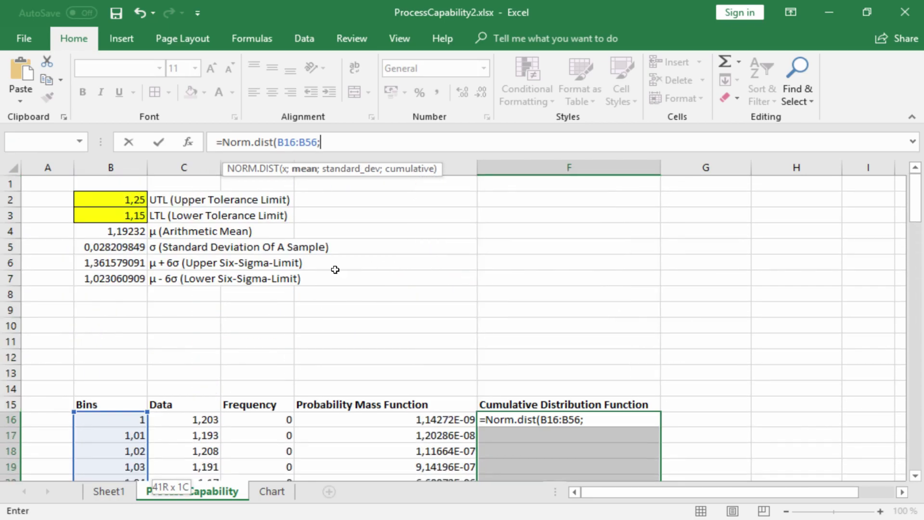
click(124, 232)
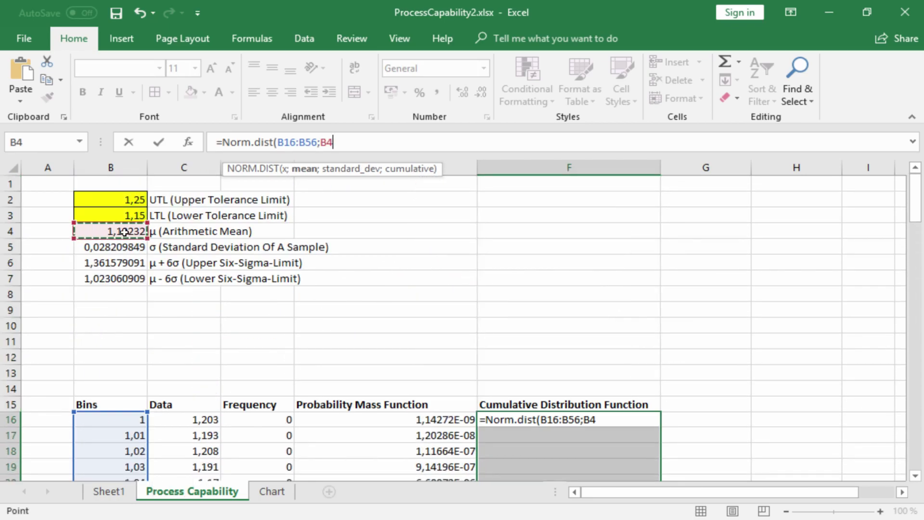
text(;)
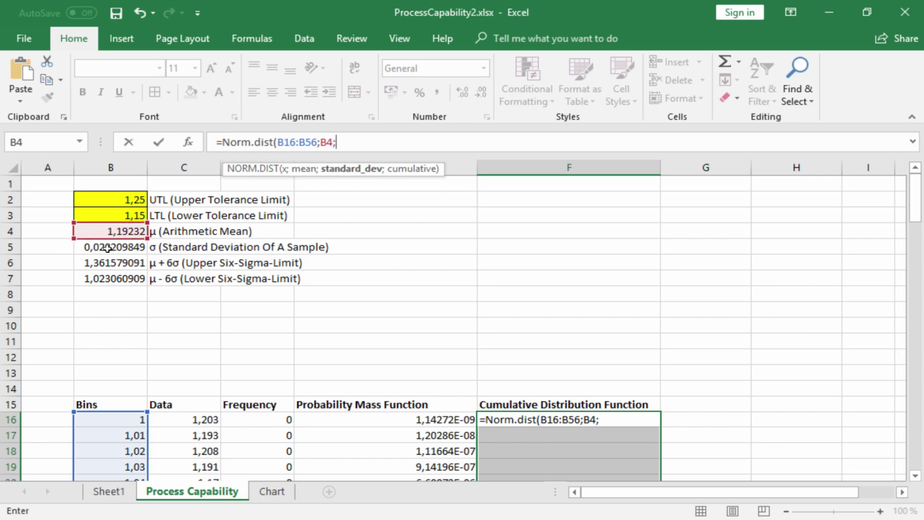
click(119, 248)
text(;)
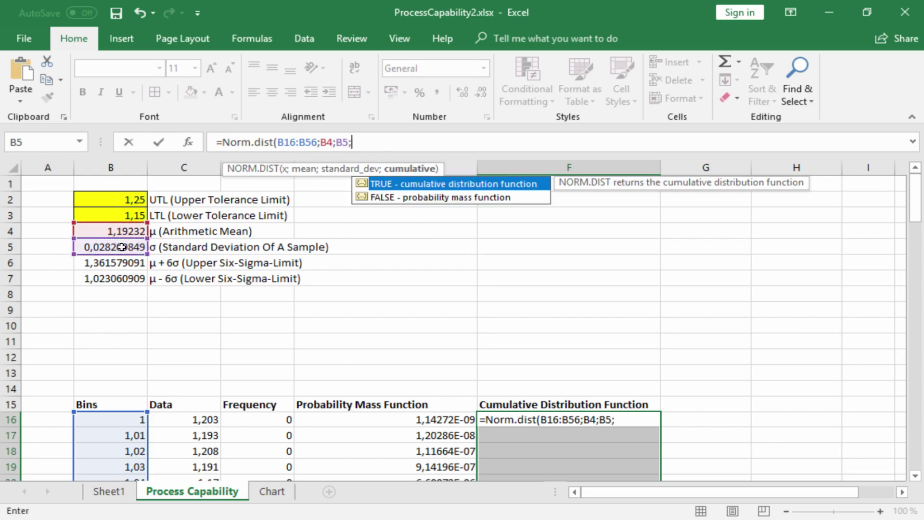
text(TRUE))
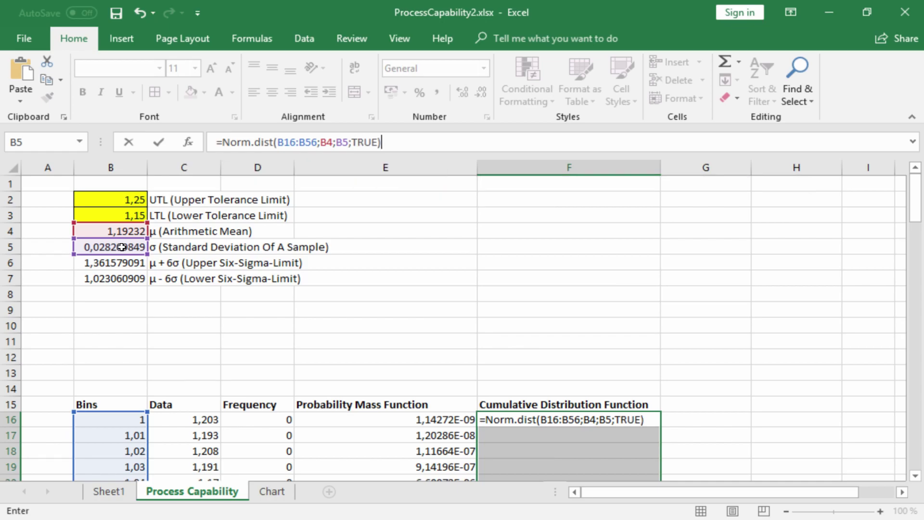
key(ctrl+shift+Return)
scroll(584, 351, down, 6)
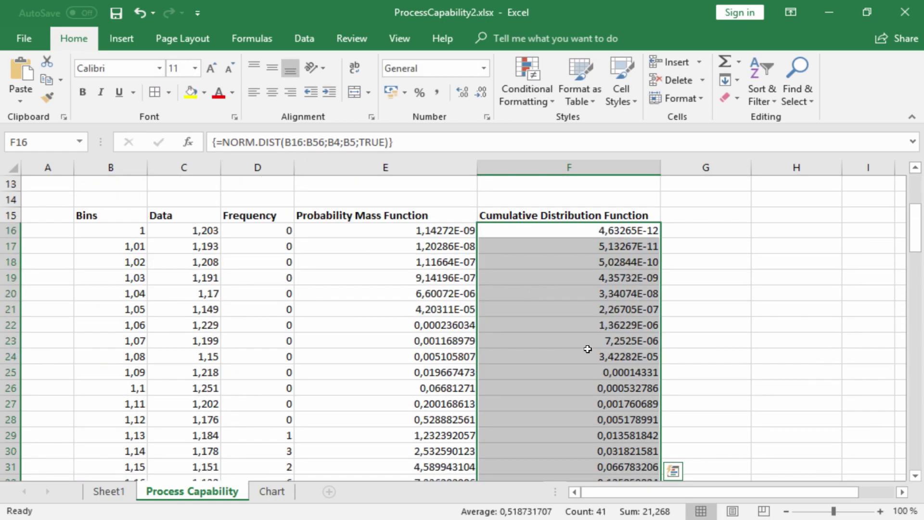
click(690, 280)
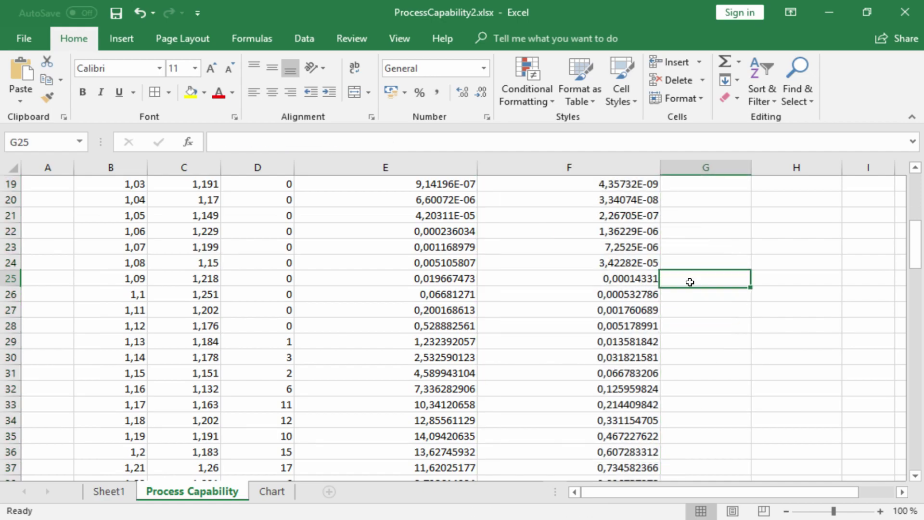
Insert an empty clustered column chart on the Chart sheet below the existing chart.
click(272, 491)
scroll(217, 385, down, 4)
scroll(190, 362, down, 2)
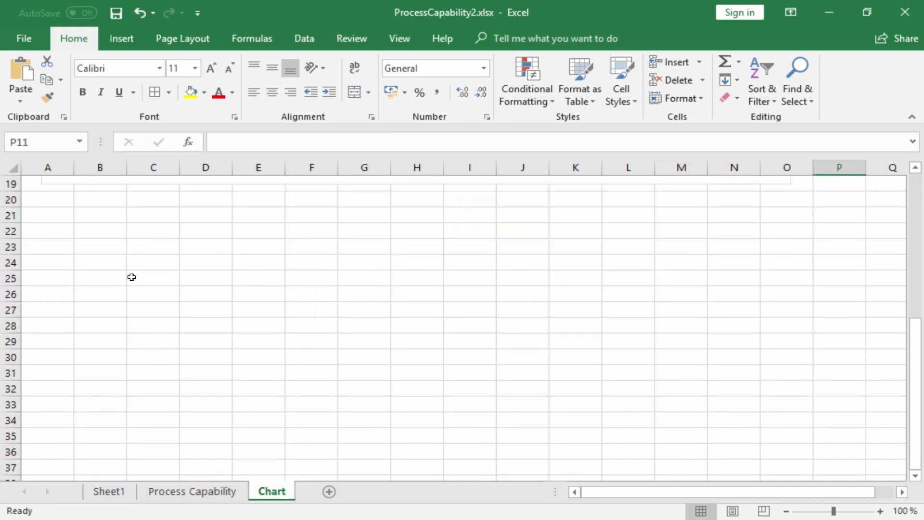
click(64, 212)
click(126, 38)
click(418, 62)
click(424, 112)
Move the empty chart directly beneath the first one and enlarge it to span about columns A to N and rows 20 to 36.
drag(339, 280, 126, 255)
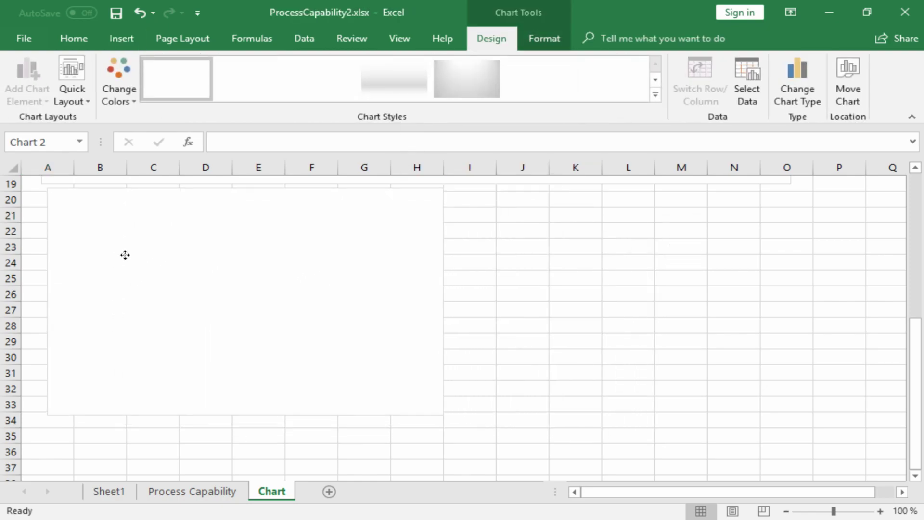
drag(441, 308, 777, 308)
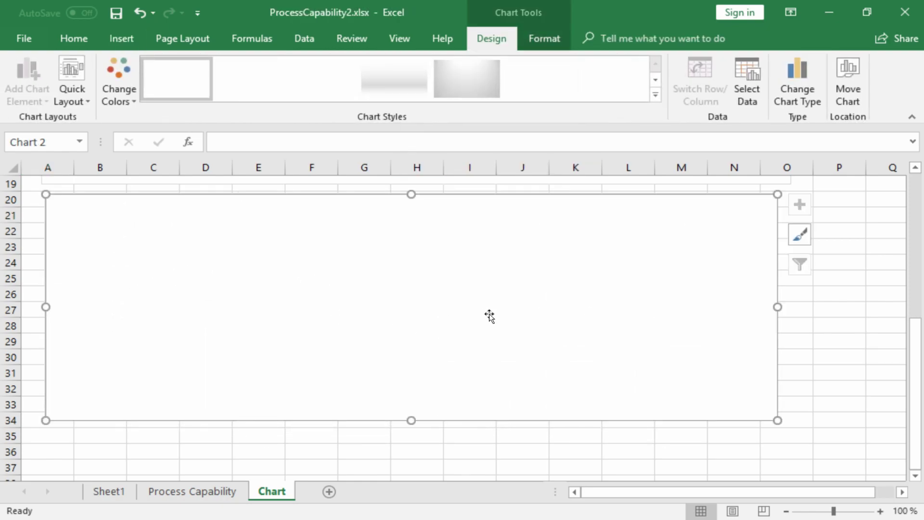
drag(411, 420, 399, 454)
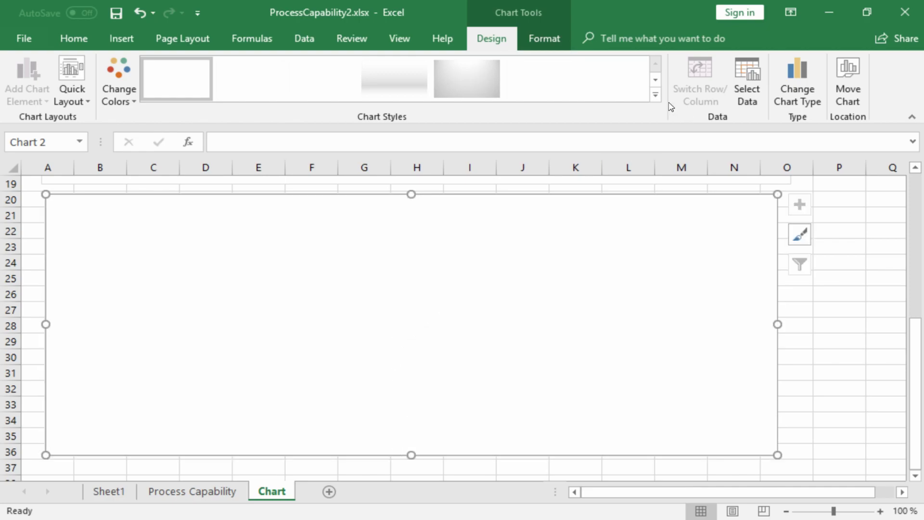
Add a data series to the empty chart and take its name from cell F15 of the Process Capability sheet.
click(746, 86)
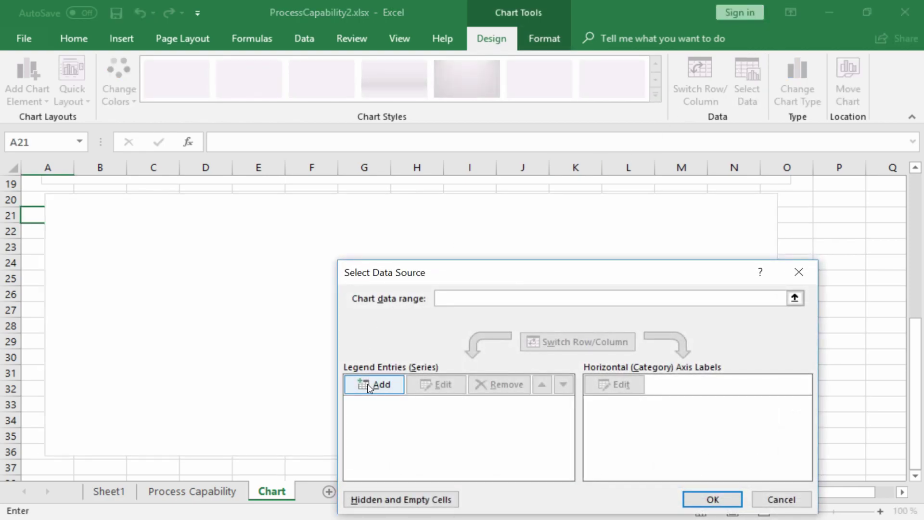
click(369, 385)
click(612, 375)
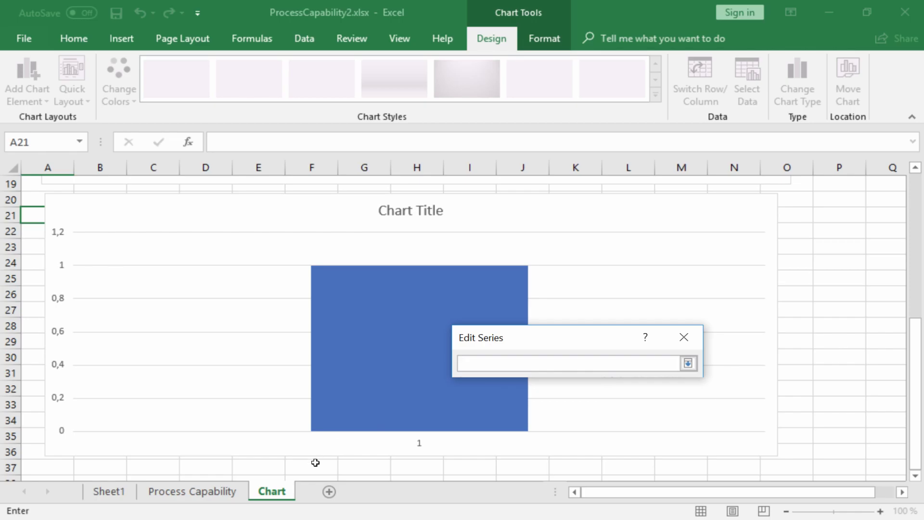
click(217, 490)
click(531, 408)
click(688, 363)
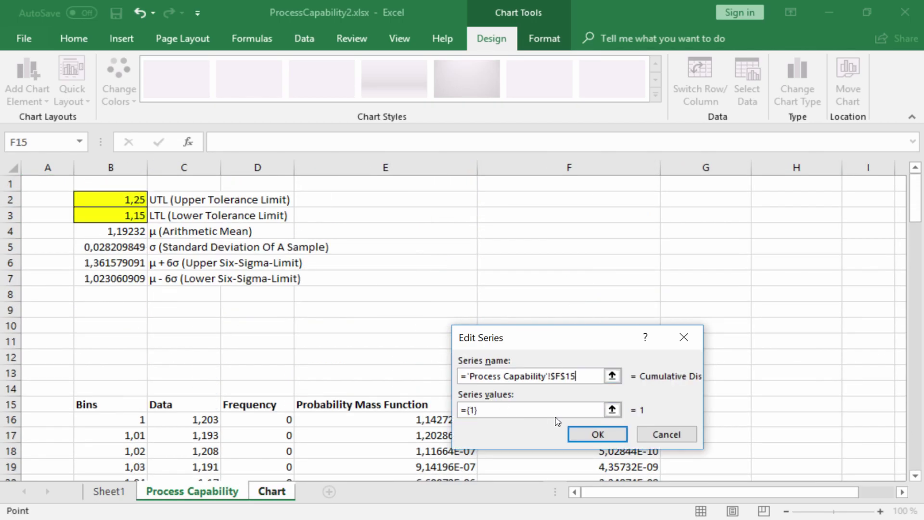
Set the new series' values to F16:F56 of the Process Capability sheet and accept the series.
click(609, 408)
click(569, 420)
key(ctrl+shift+Down)
click(688, 363)
click(611, 433)
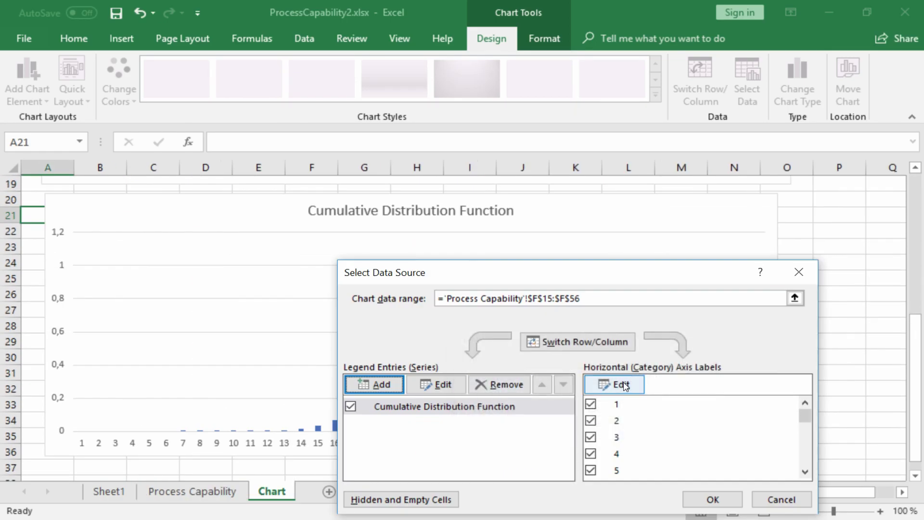
Set the cumulative chart's horizontal axis labels to B16:B56 of the Process Capability sheet and accept the data source.
click(622, 384)
click(619, 392)
click(219, 492)
scroll(150, 269, up, 10)
click(130, 306)
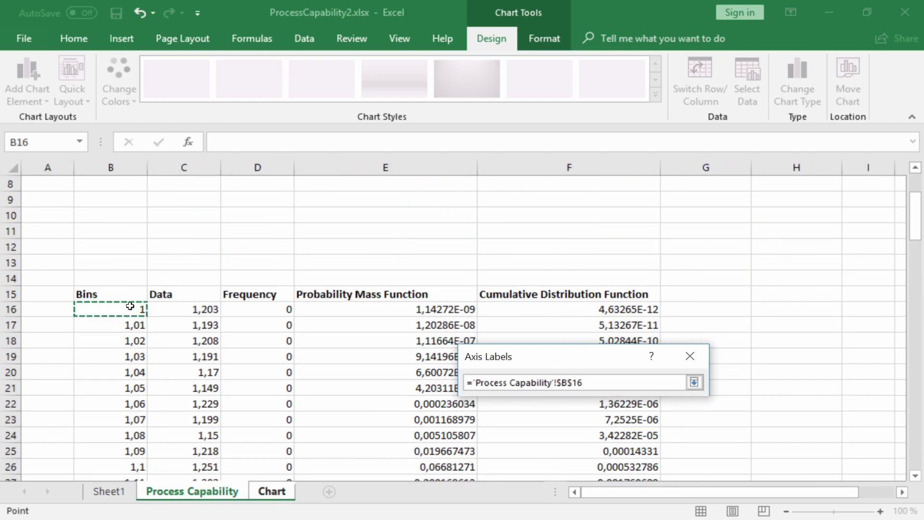
drag(130, 306, 111, 470)
click(693, 382)
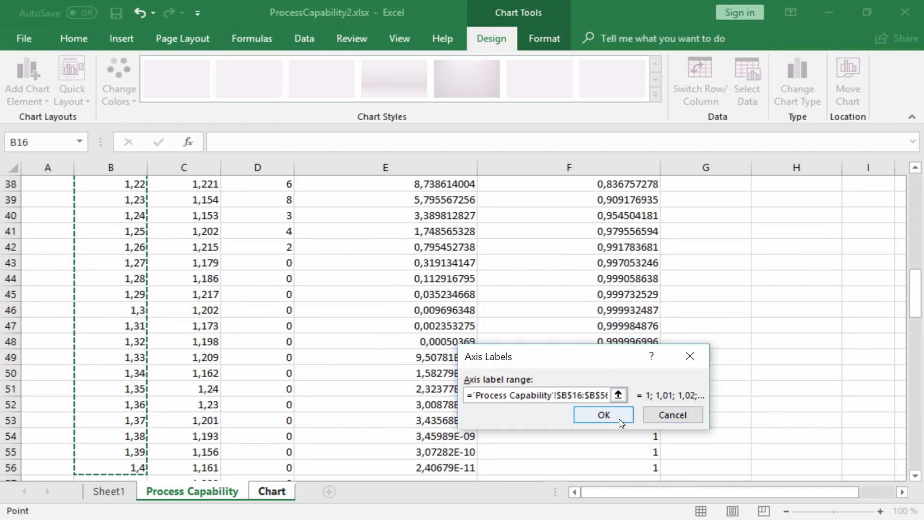
click(623, 423)
click(709, 497)
Change the Cumulative Distribution Function chart from clustered column to a plain Line chart.
scroll(507, 367, up, 1)
scroll(487, 335, up, 1)
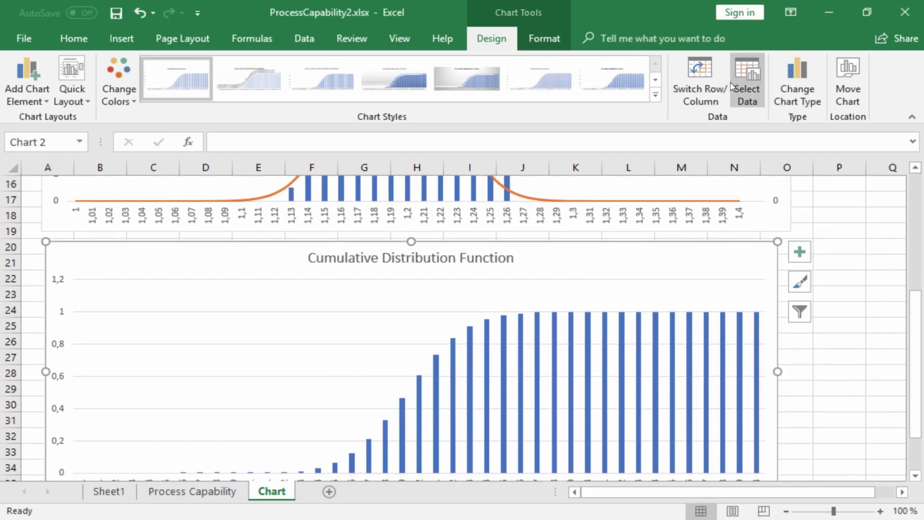
click(797, 81)
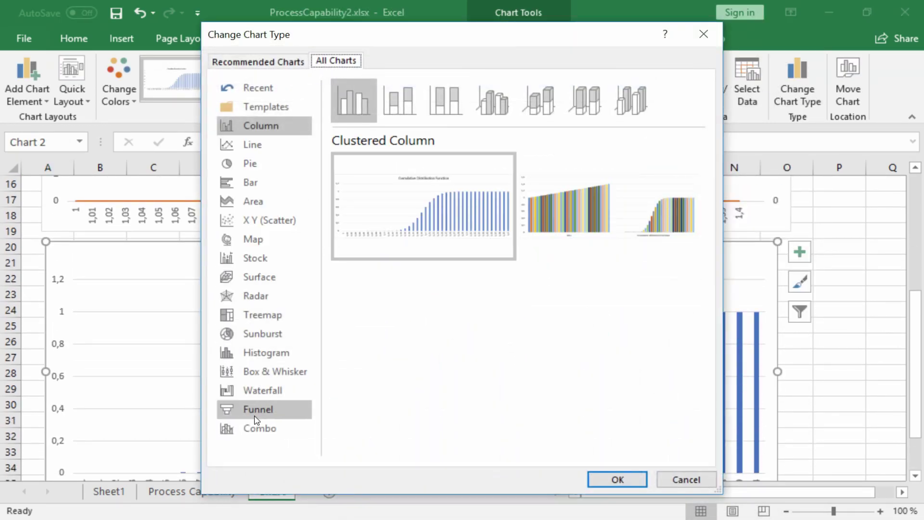
click(255, 145)
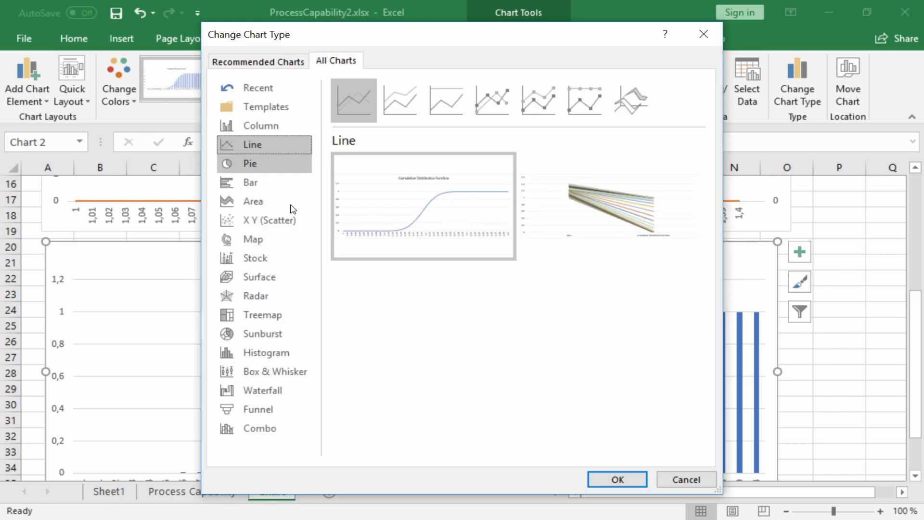
click(597, 479)
scroll(557, 337, down, 1)
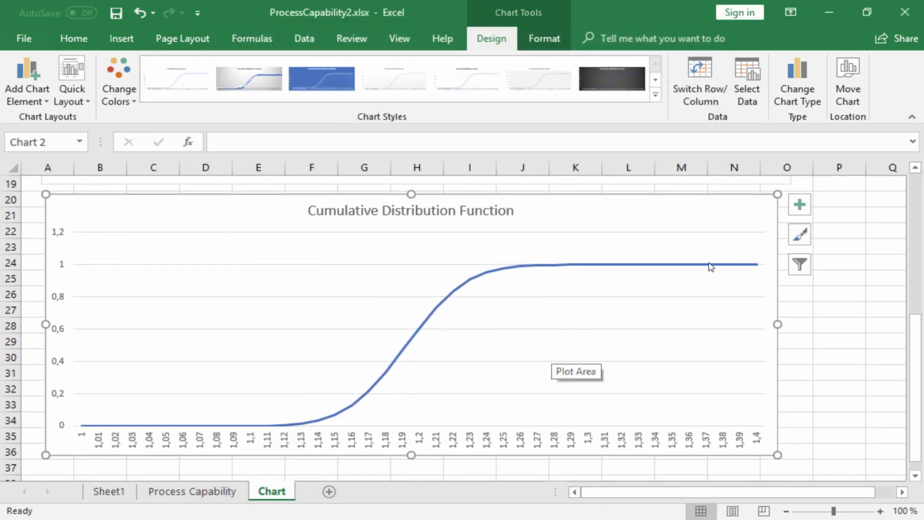
Turn on the smoothed line option for the Cumulative Distribution Function series and close the series formatting.
click(708, 264)
double_click(708, 265)
click(715, 232)
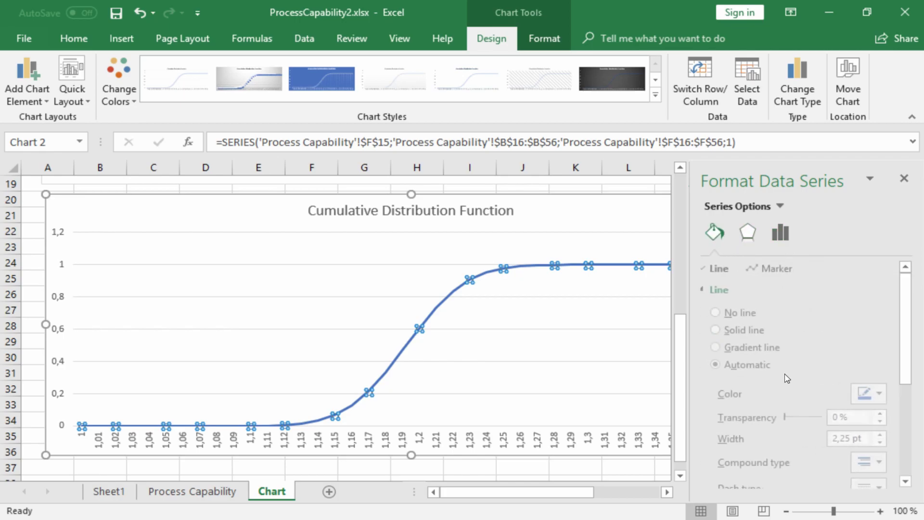
scroll(784, 385, down, 5)
click(732, 475)
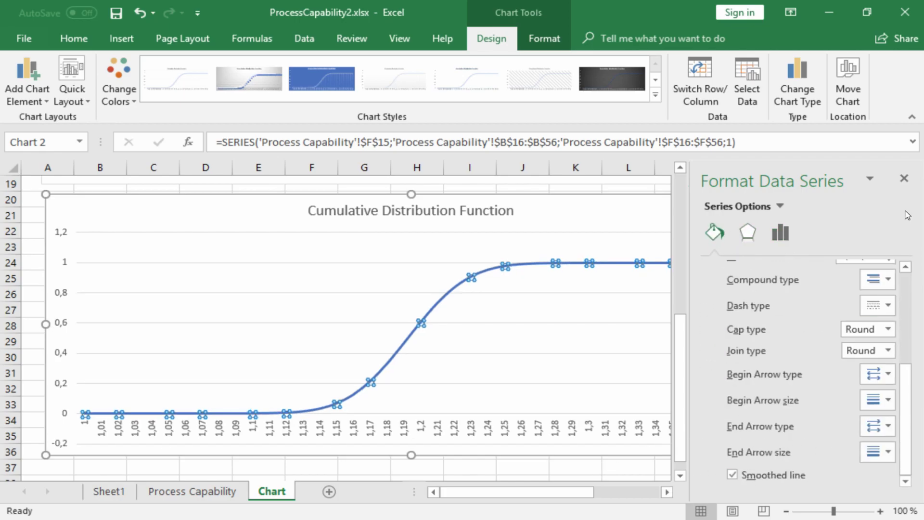
click(904, 178)
click(869, 329)
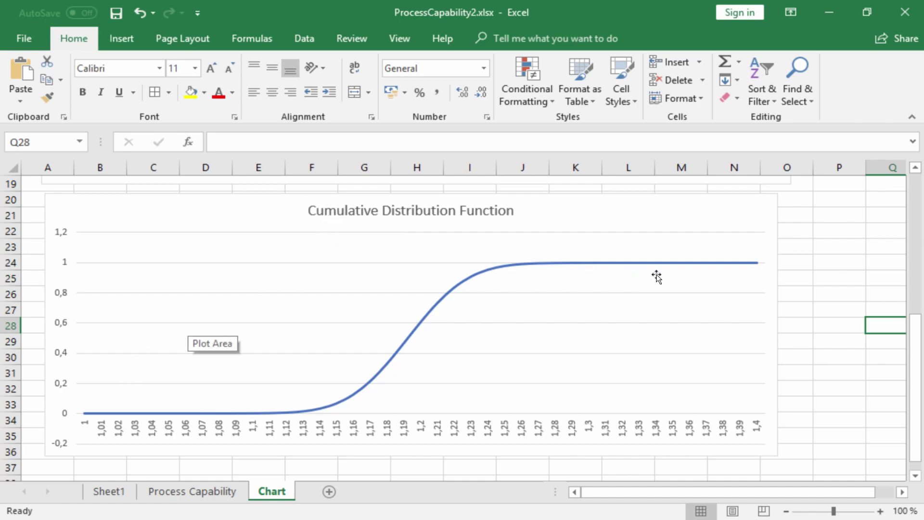
Enter the label "Maximum Vertical Axis" in cell C8 of the Process Capability sheet.
scroll(384, 316, up, 6)
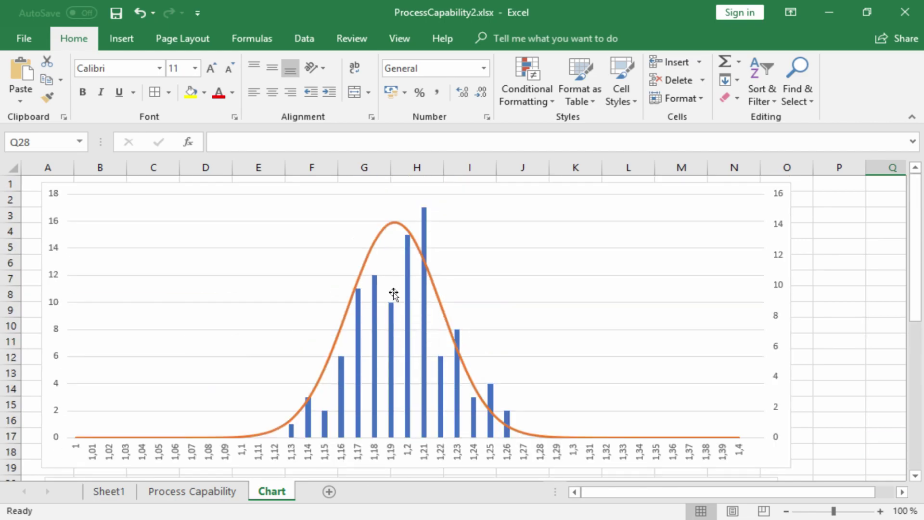
click(179, 491)
scroll(580, 341, up, 5)
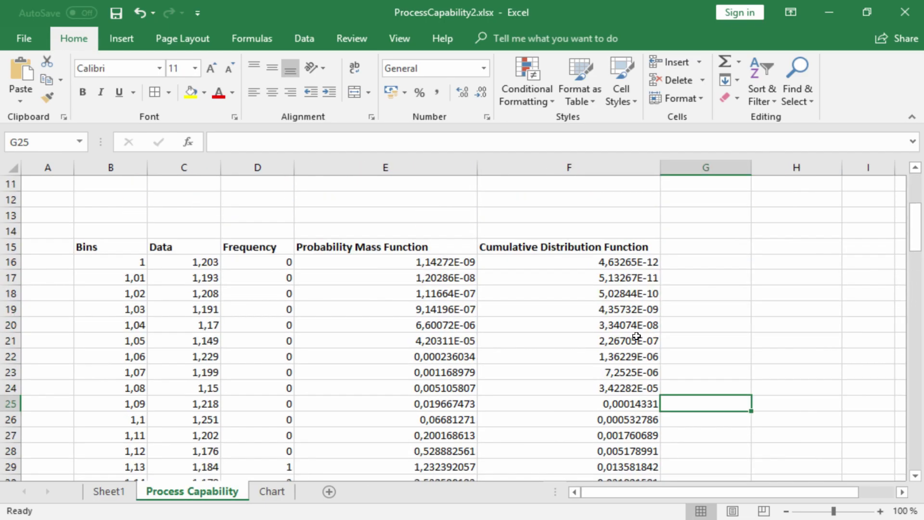
click(665, 247)
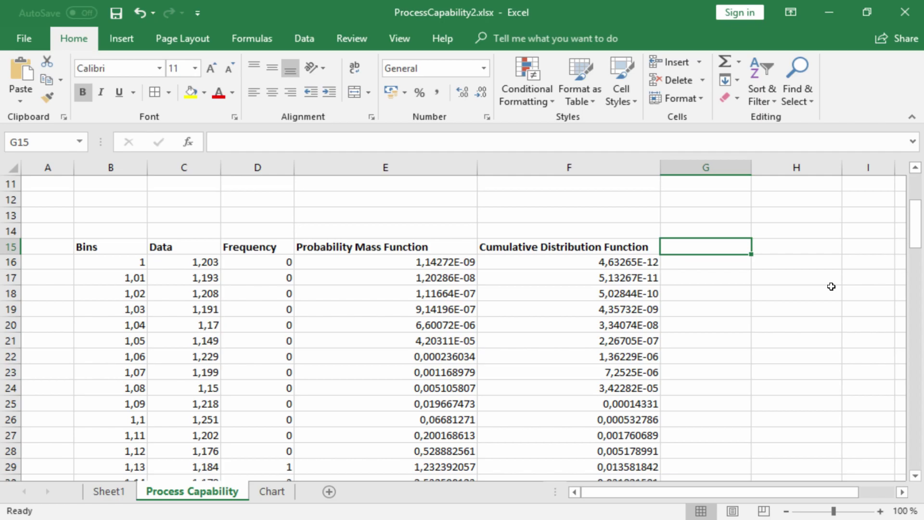
scroll(674, 289, up, 3)
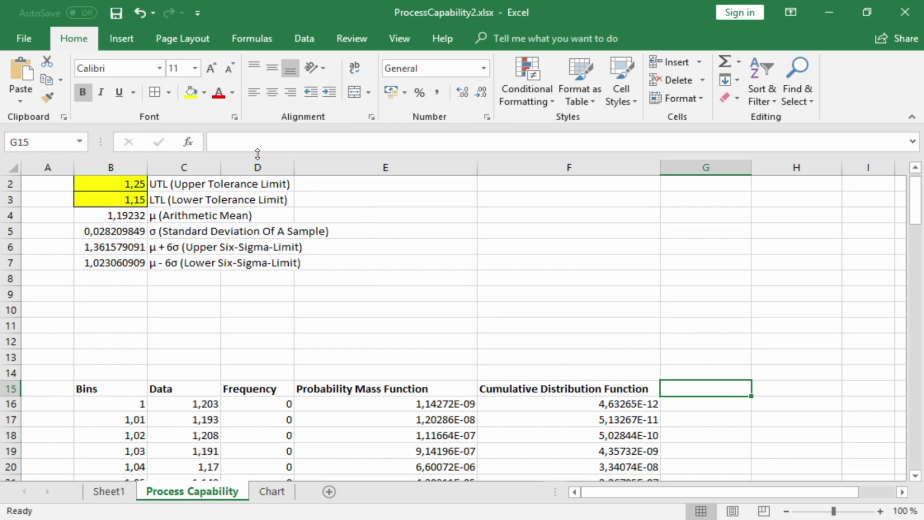
click(196, 274)
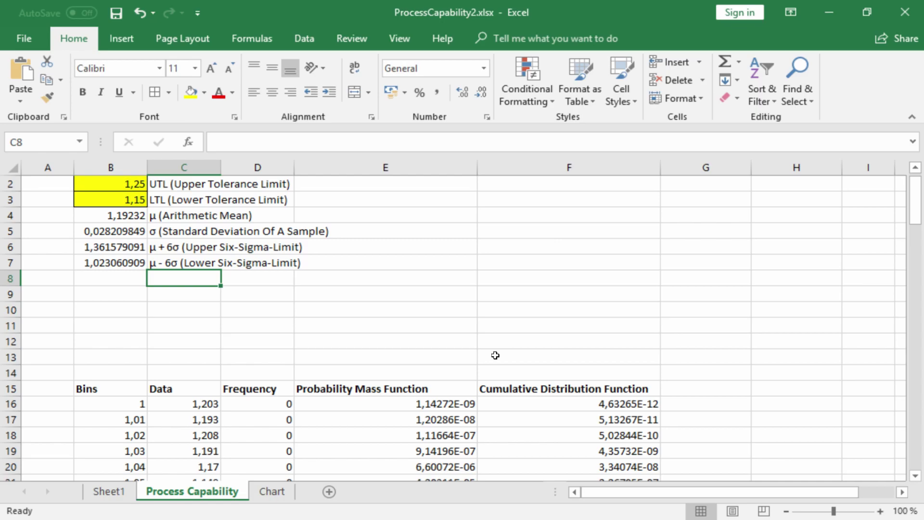
text(Maxim)
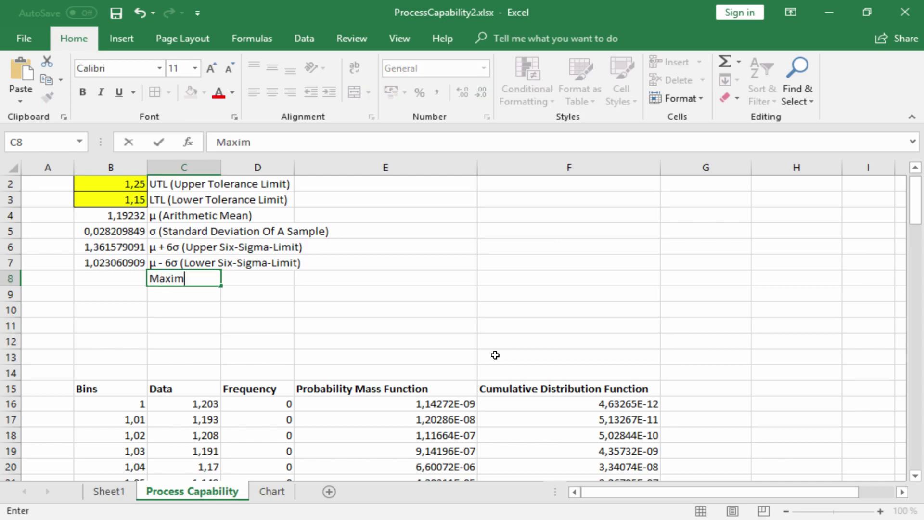
text(um Vertical Axis)
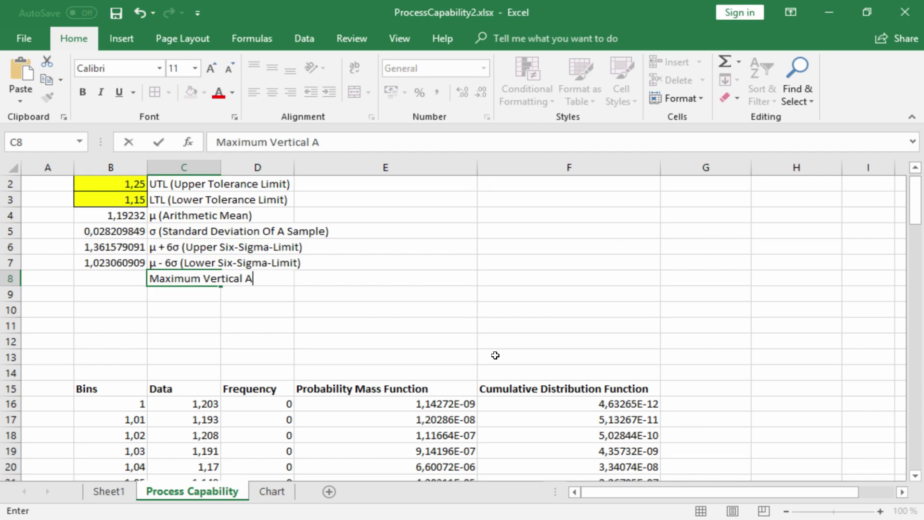
key(Return)
Calculate the maximum of the Frequency values from D16 down to the column's end with a MAX formula in cell B8.
key(Up)
key(Left)
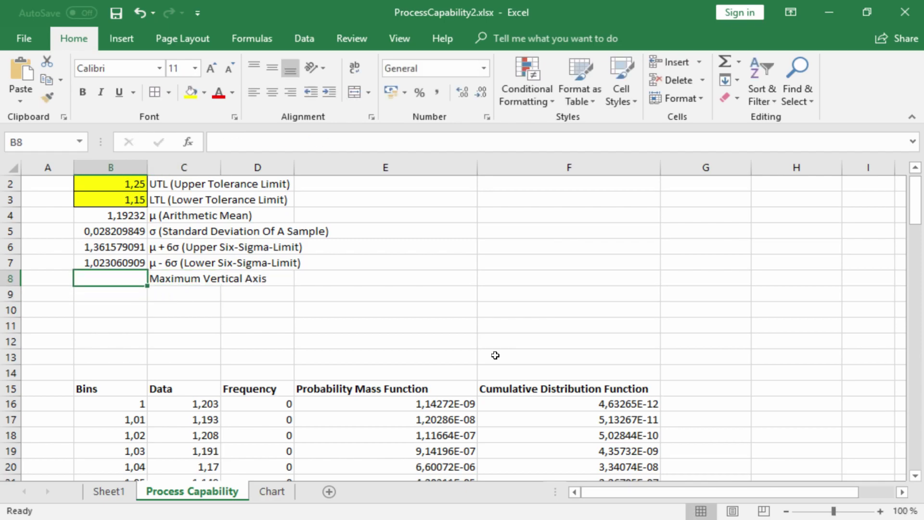
text(=)
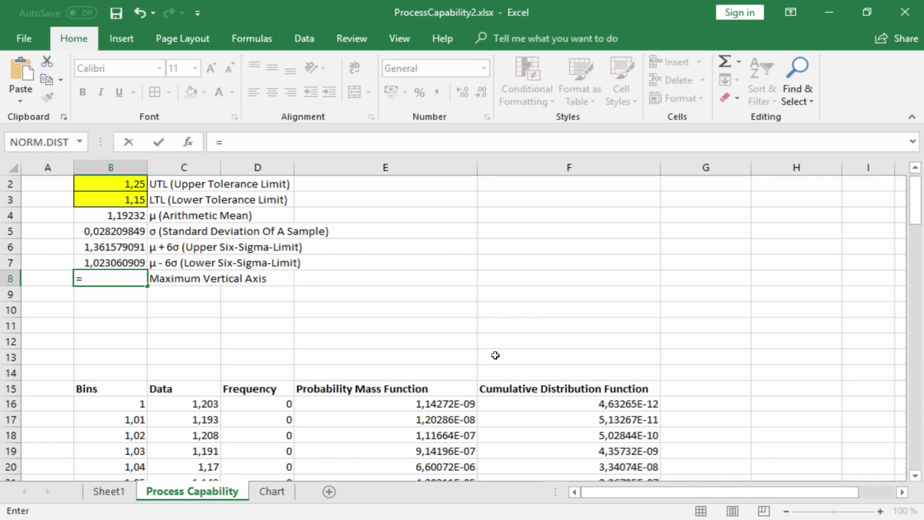
text(MA)
key(BackSpace)
text(ax)
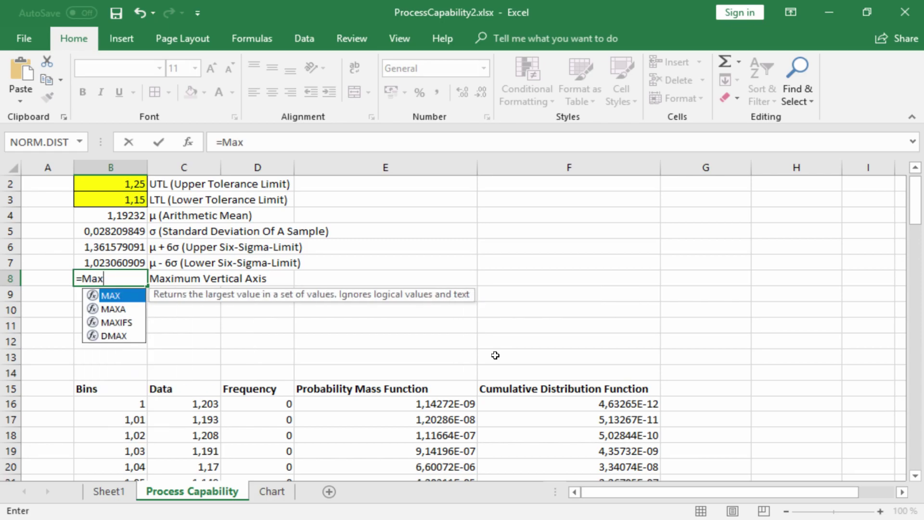
text(()
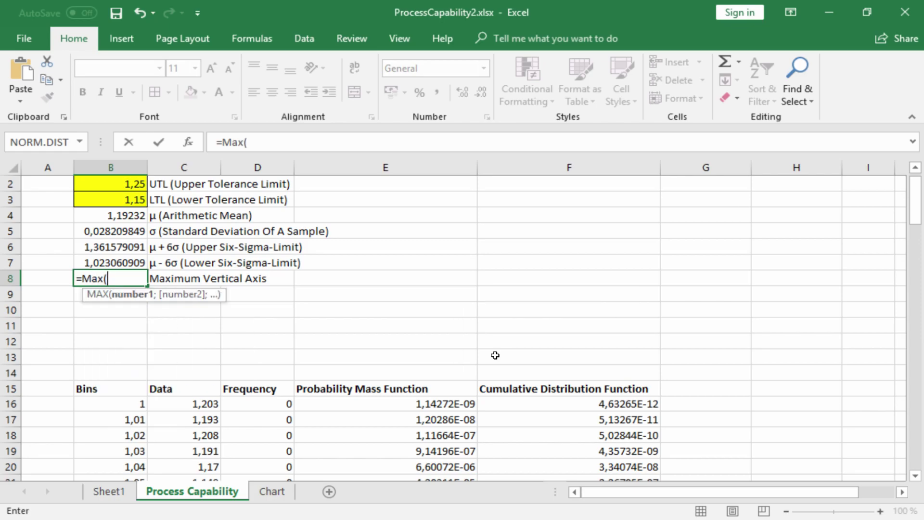
click(253, 400)
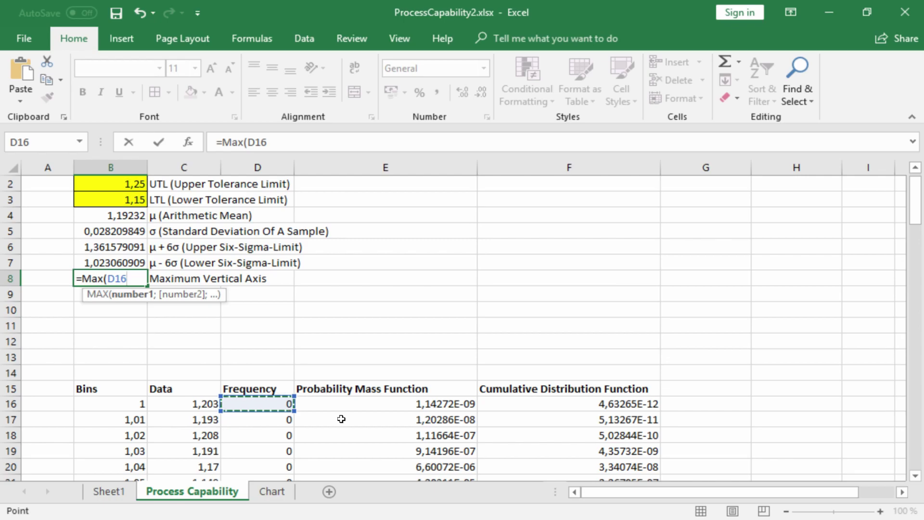
key(ctrl+shift+Down)
key(Return)
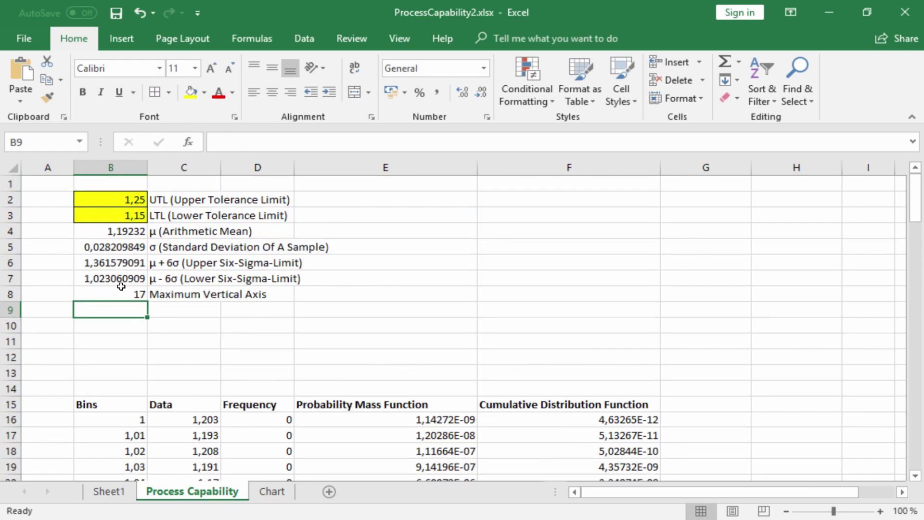
Add the column header "Six Sigma Limits" in cell G15.
click(687, 406)
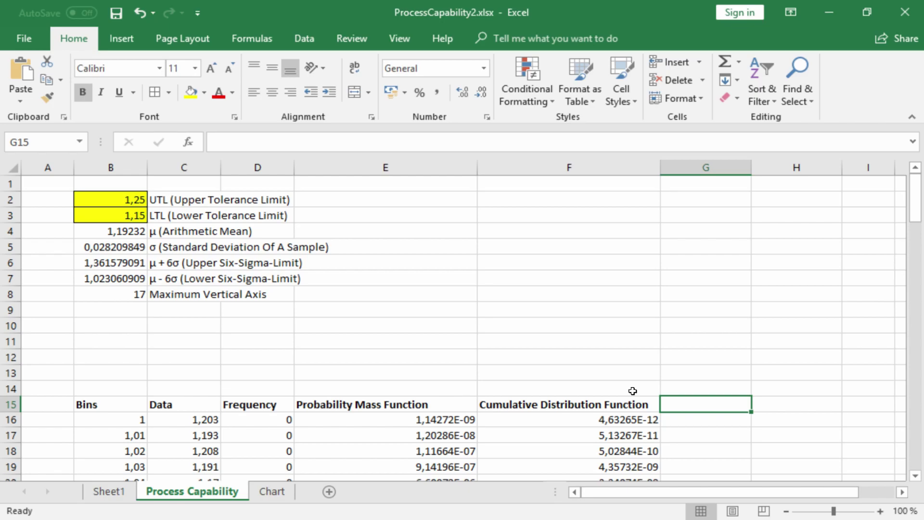
text(Six Sig)
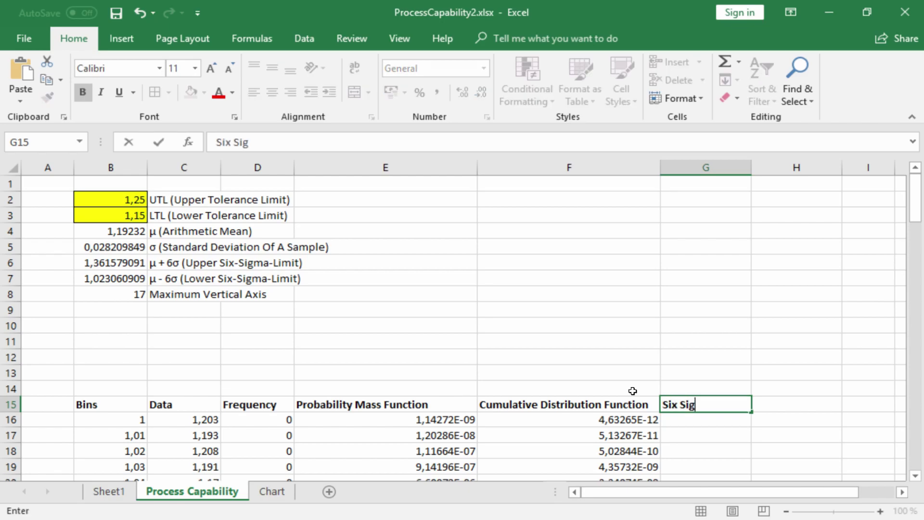
text(ma Limits)
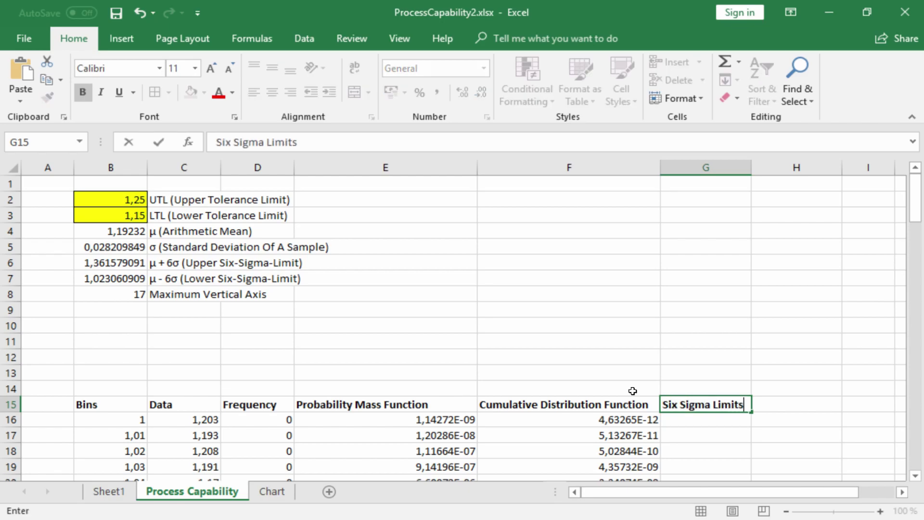
key(Return)
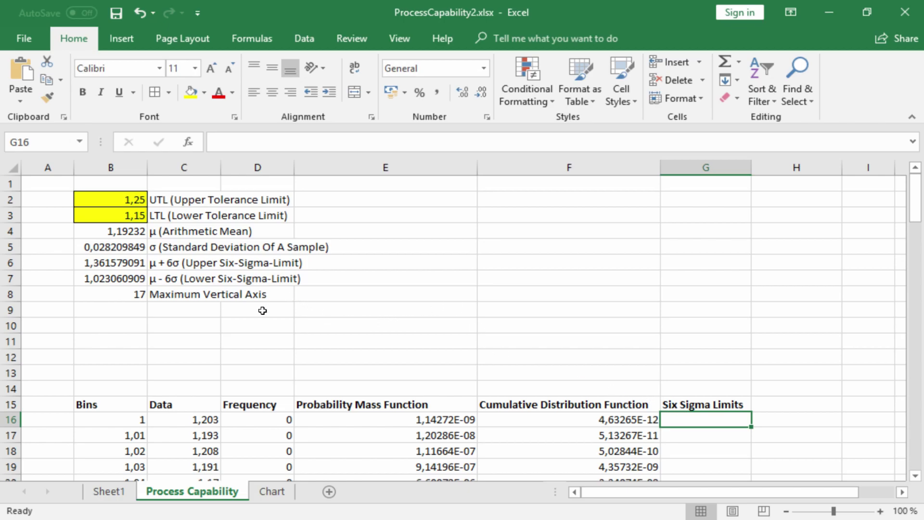
Begin an IF formula in G16 that returns $B$8 when B16 equals the upper six-sigma limit $B$6 rounded to 2 decimals.
click(92, 421)
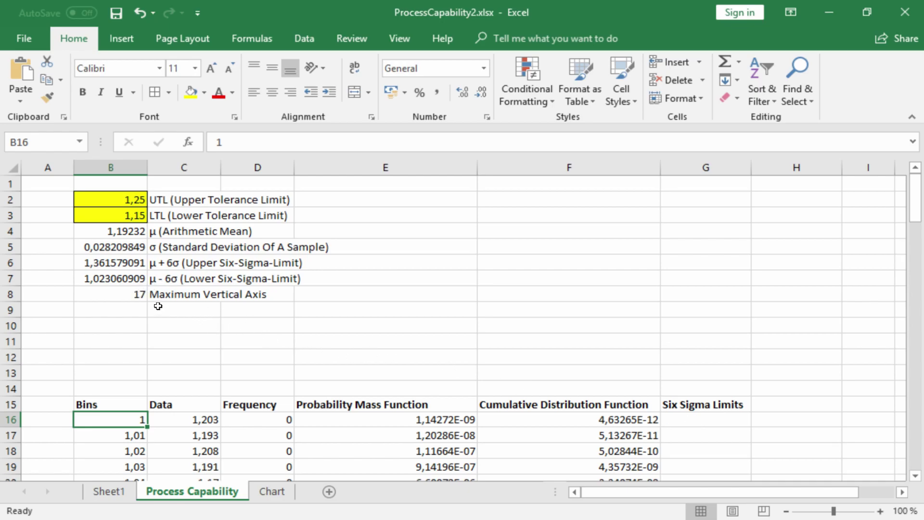
click(687, 424)
click(254, 146)
text(=)
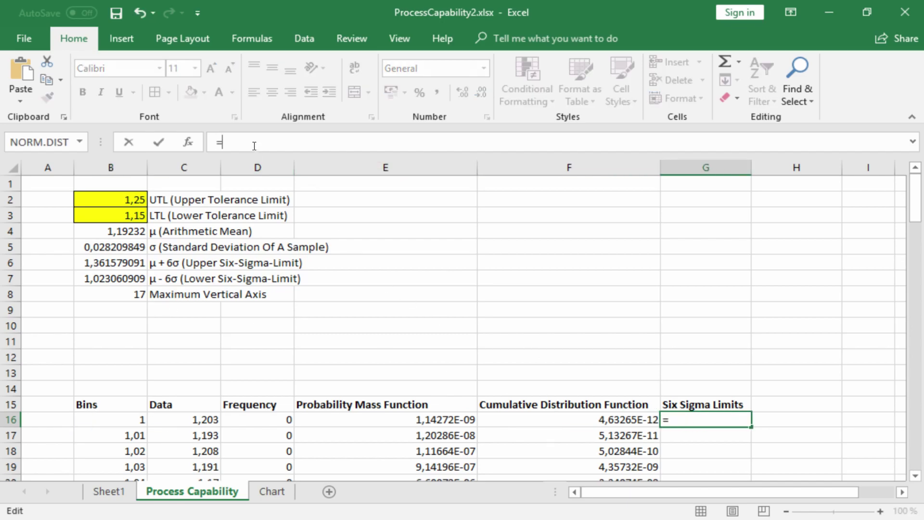
text(if)
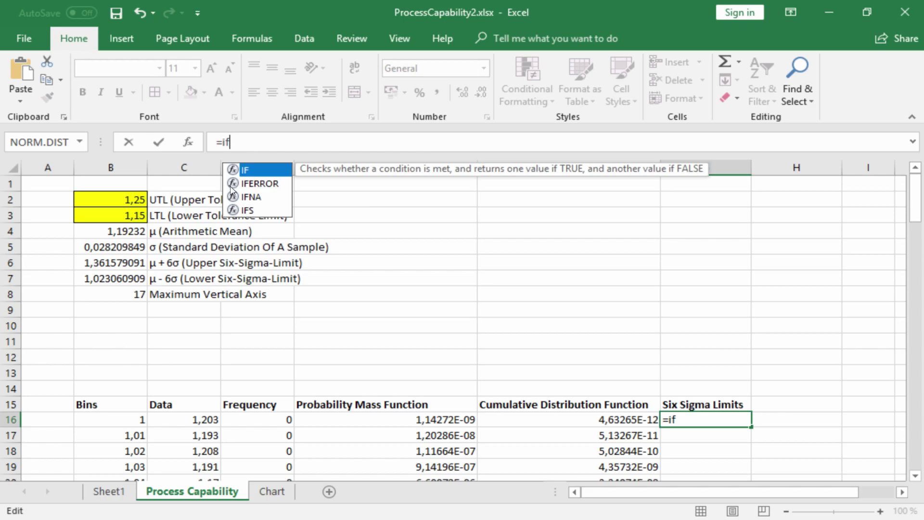
text(()
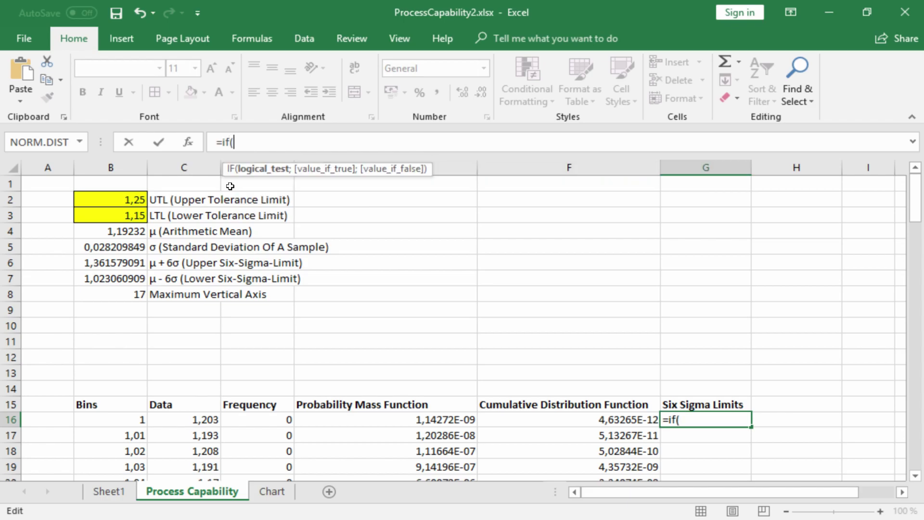
click(102, 420)
text(=Round)
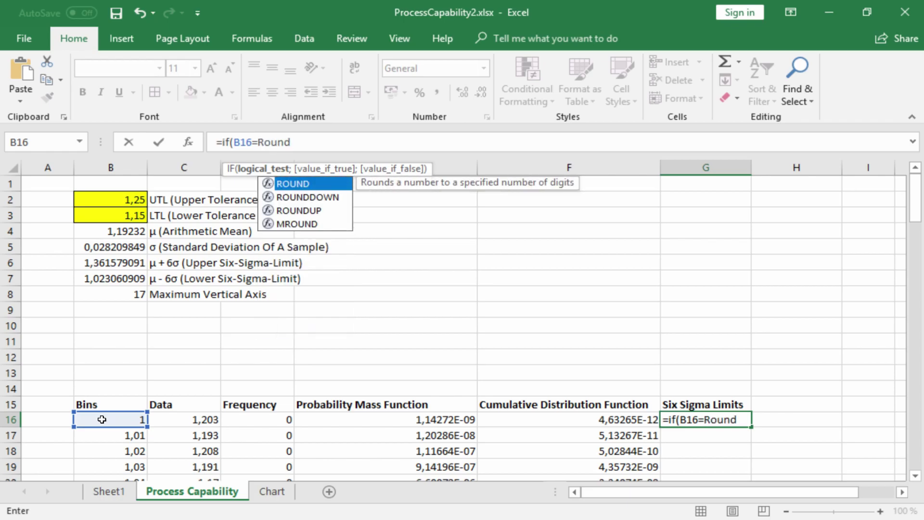
text(()
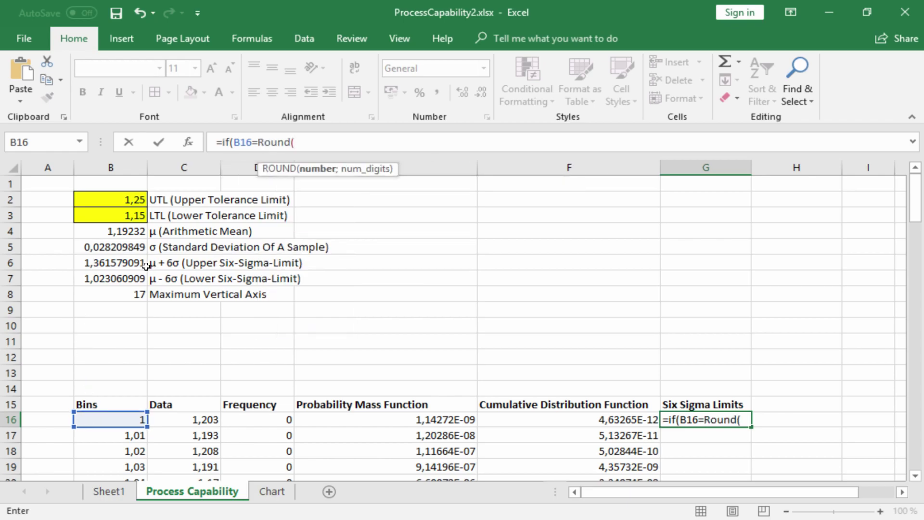
click(126, 263)
key(F4)
text(;)
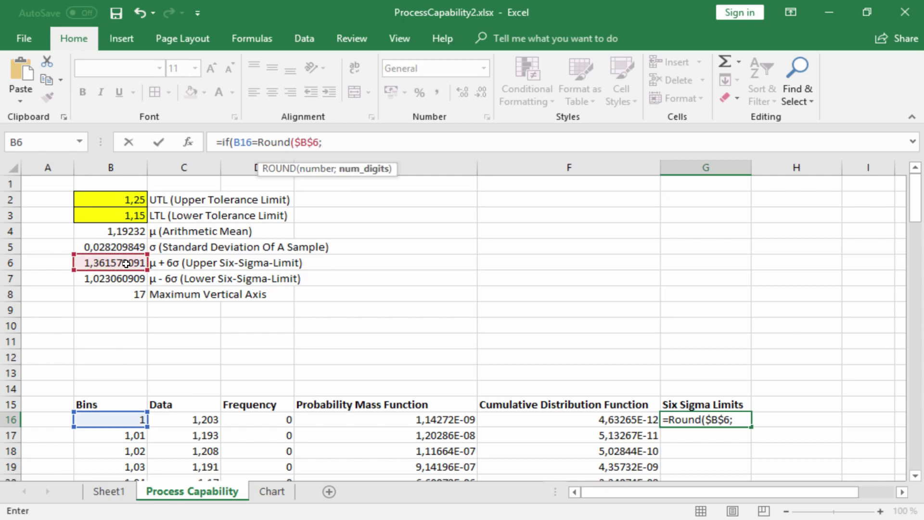
text(2))
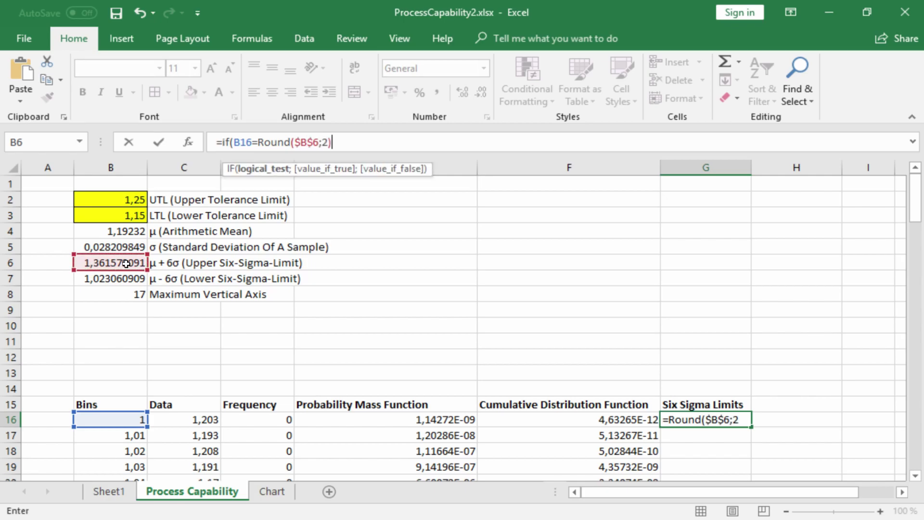
text(;)
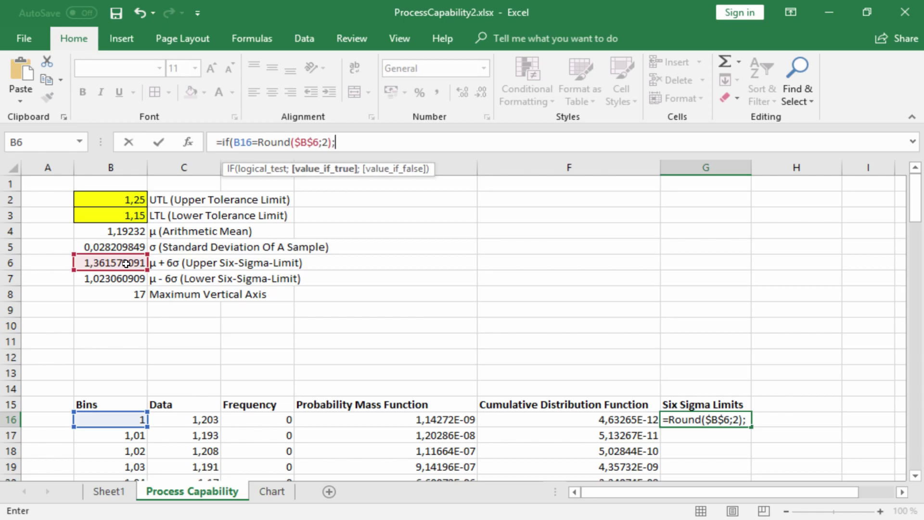
click(125, 295)
key(F4)
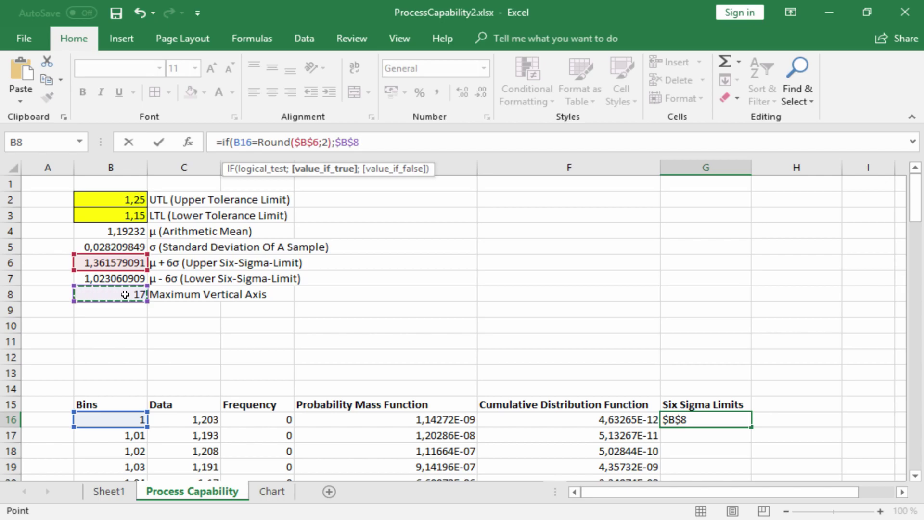
text(;)
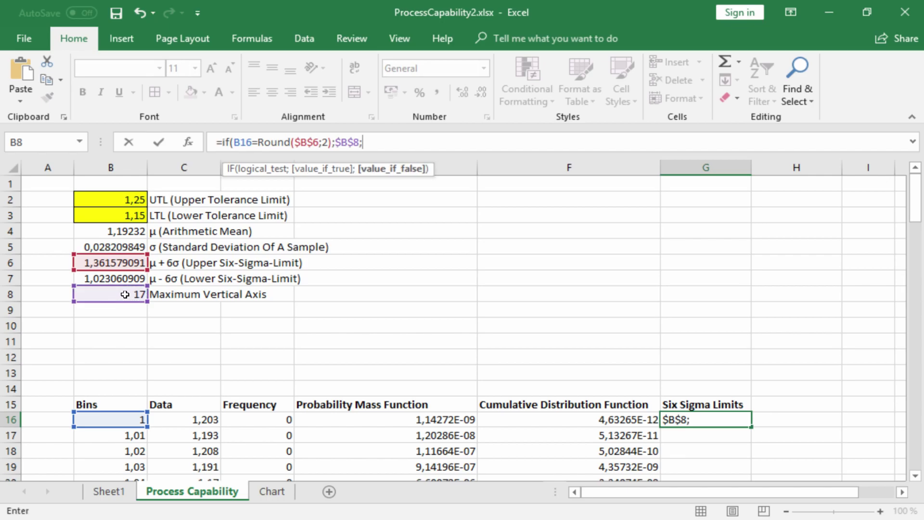
Complete the G16 formula with a nested IF returning $B$8 when B16 equals $B$7 rounded to 2 decimals, otherwise 0.
text(if)
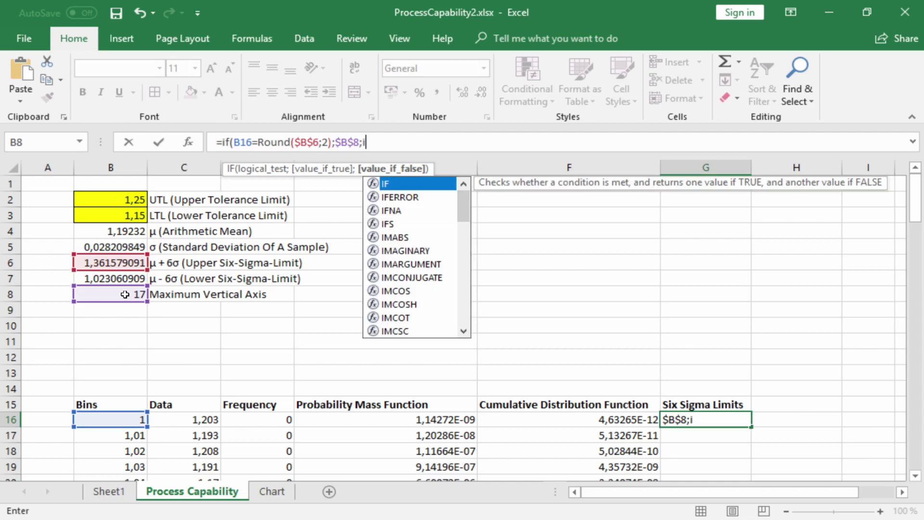
text(()
click(126, 417)
text(=)
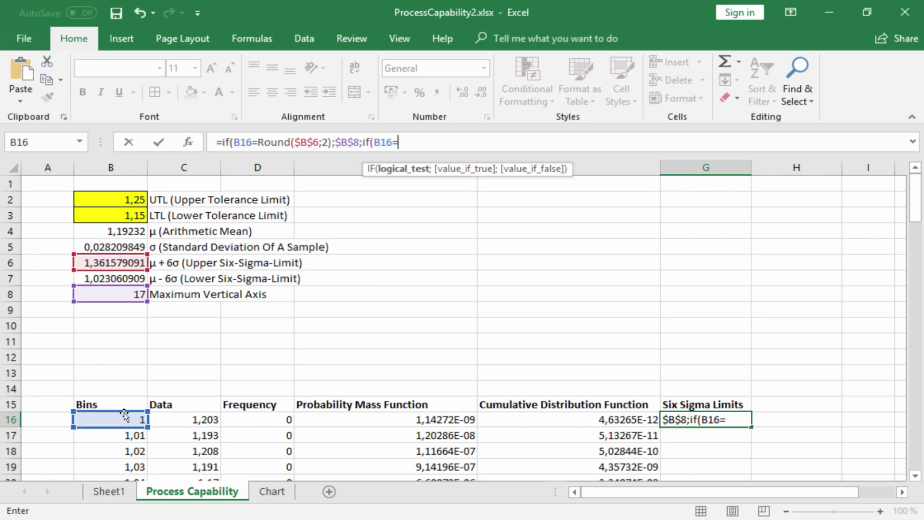
text(Round()
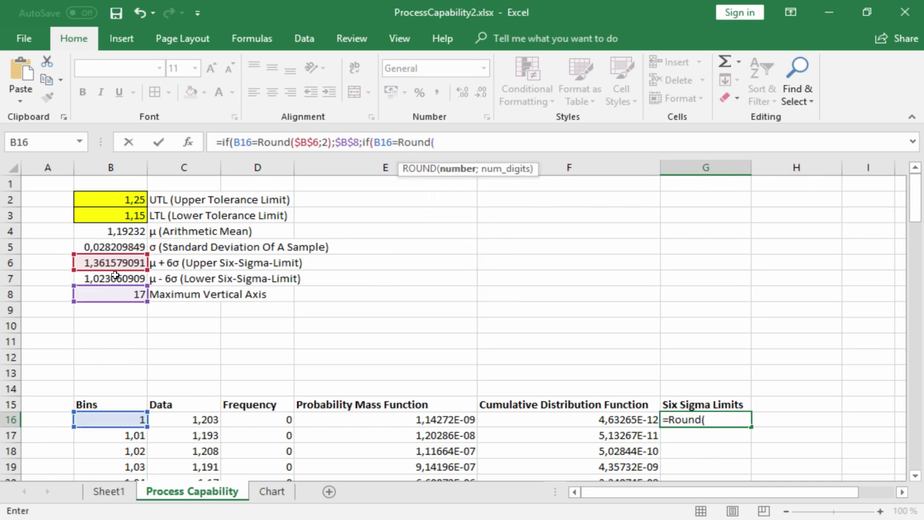
click(118, 283)
key(F4)
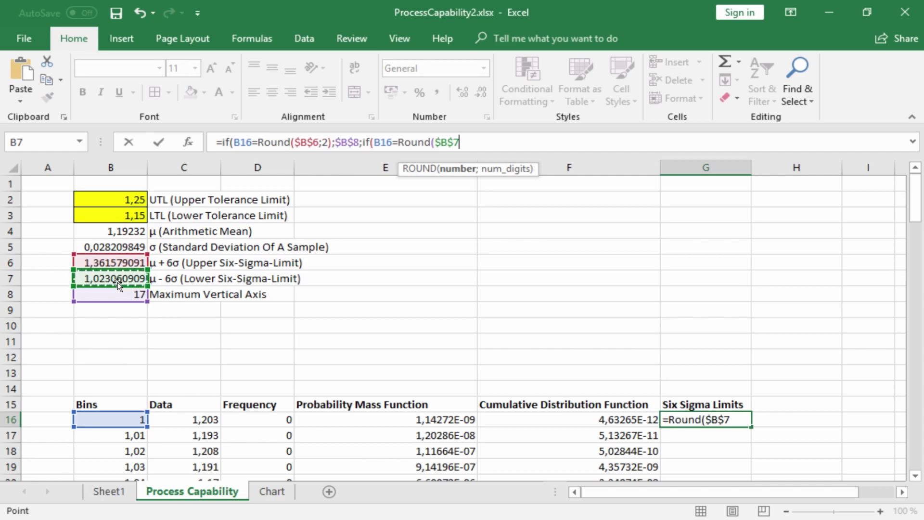
text(;2);)
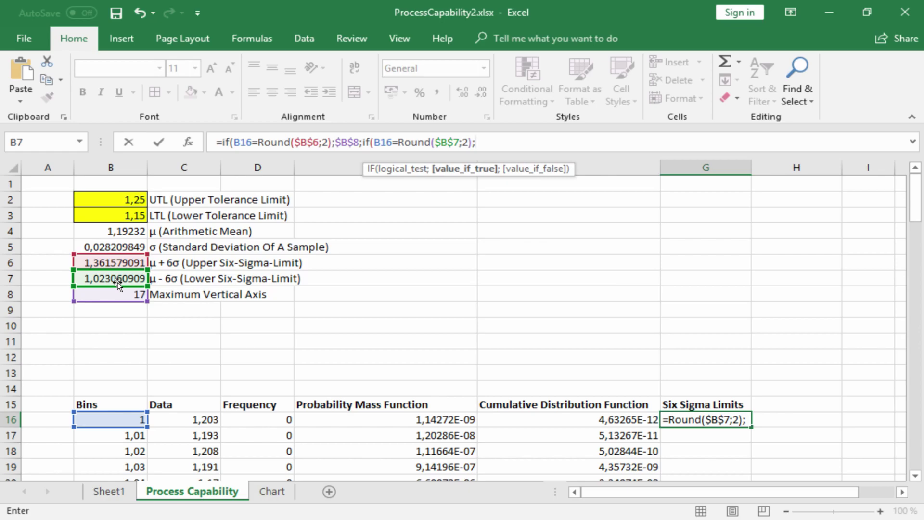
click(123, 295)
key(F4)
text(;0)
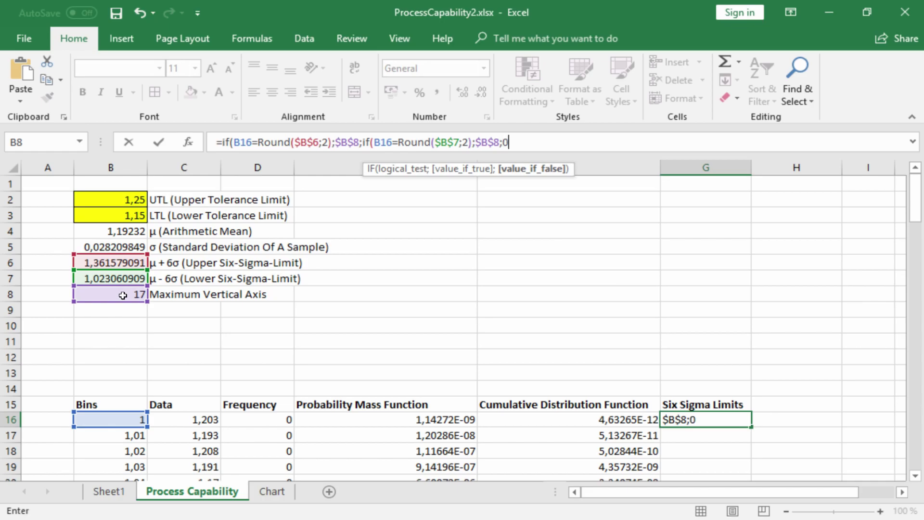
text()))
key(Return)
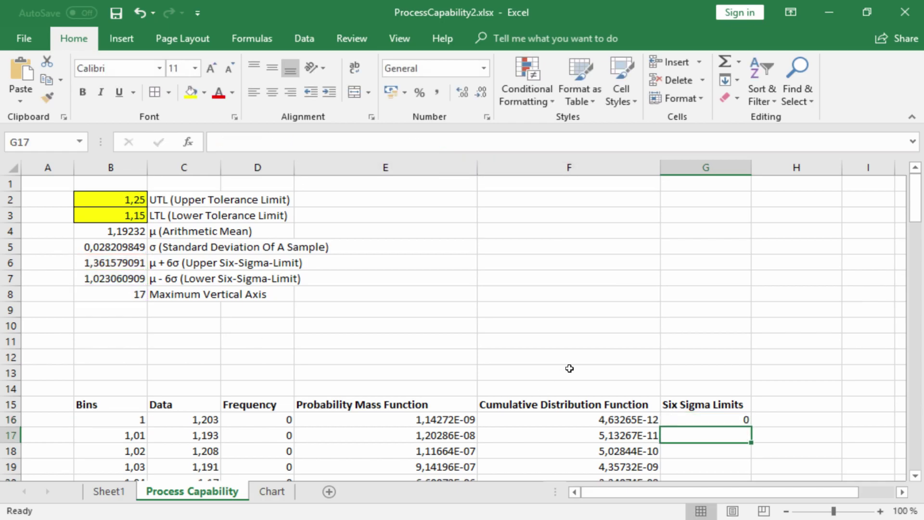
Fill the Six Sigma Limits formula from G16 down to G56 and check the results in G52 and G18 against their bins.
click(748, 423)
drag(751, 427, 730, 442)
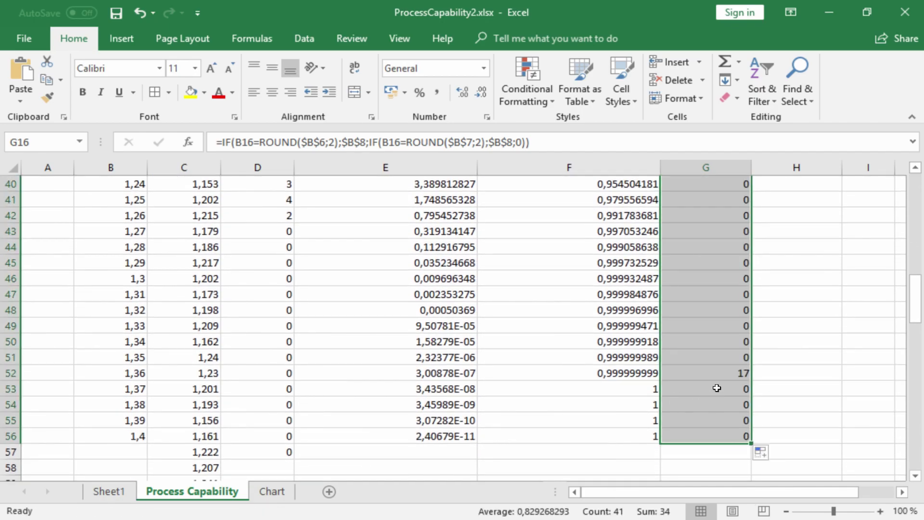
click(700, 372)
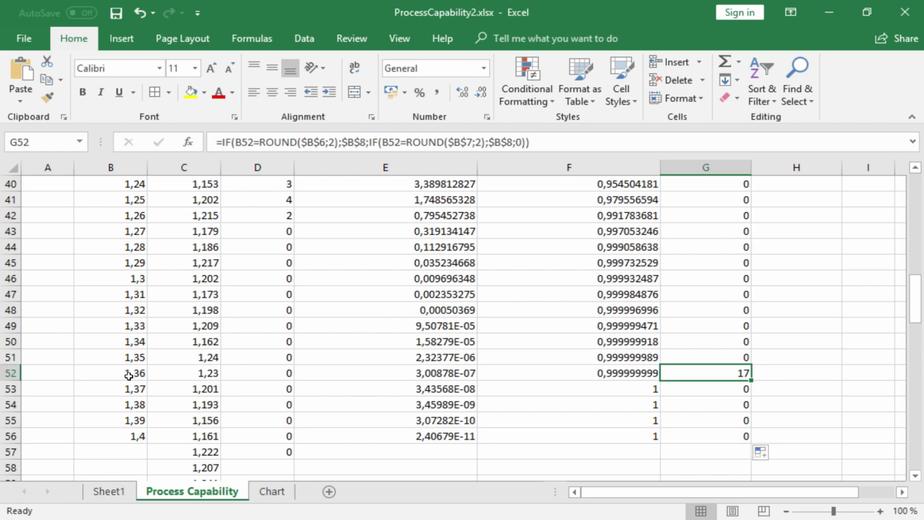
scroll(792, 359, up, 9)
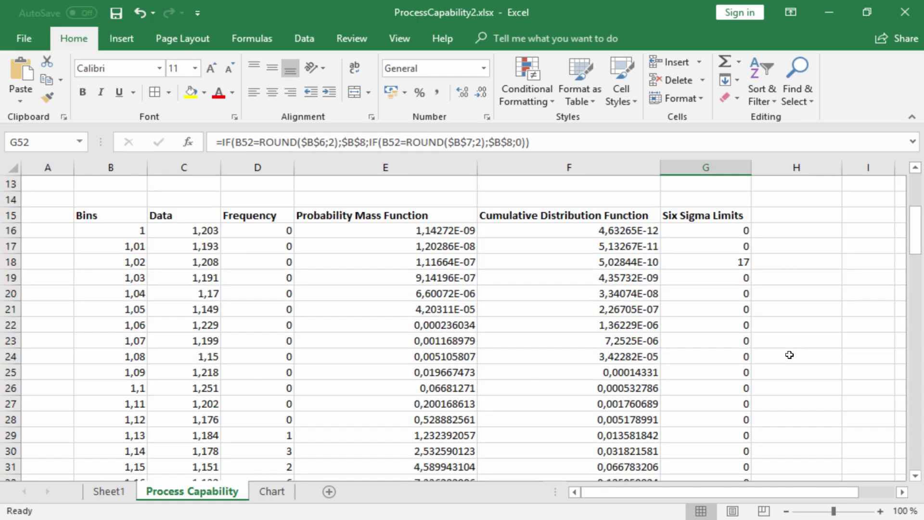
click(716, 264)
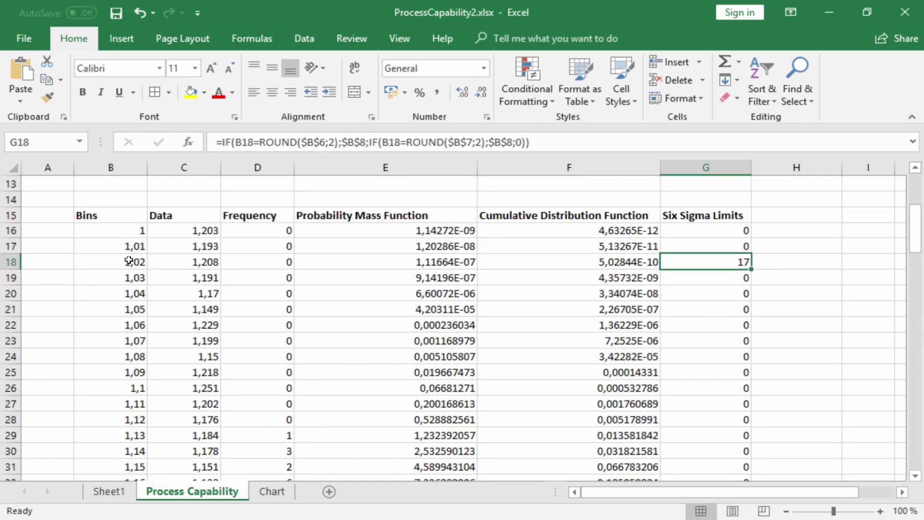
scroll(129, 260, up, 4)
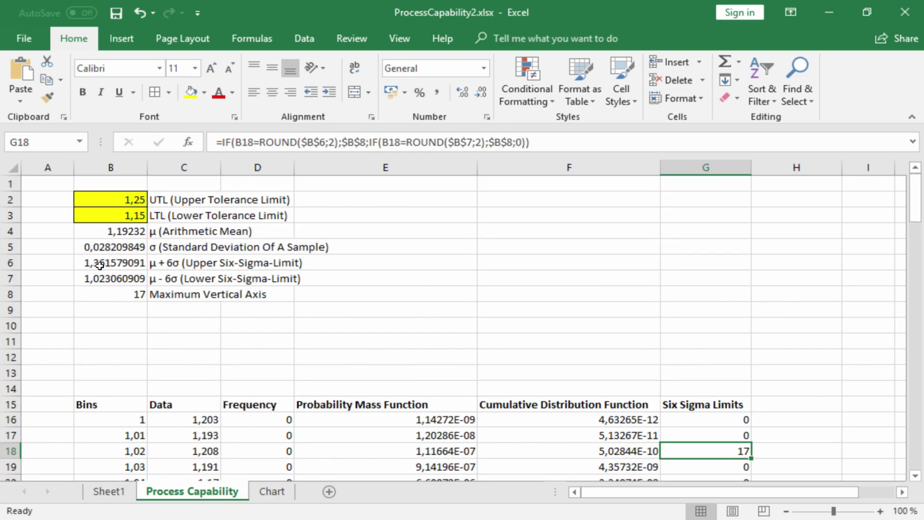
Add a new data series to the frequency chart on the Chart sheet, named from cell G15 of the Process Capability sheet.
click(268, 491)
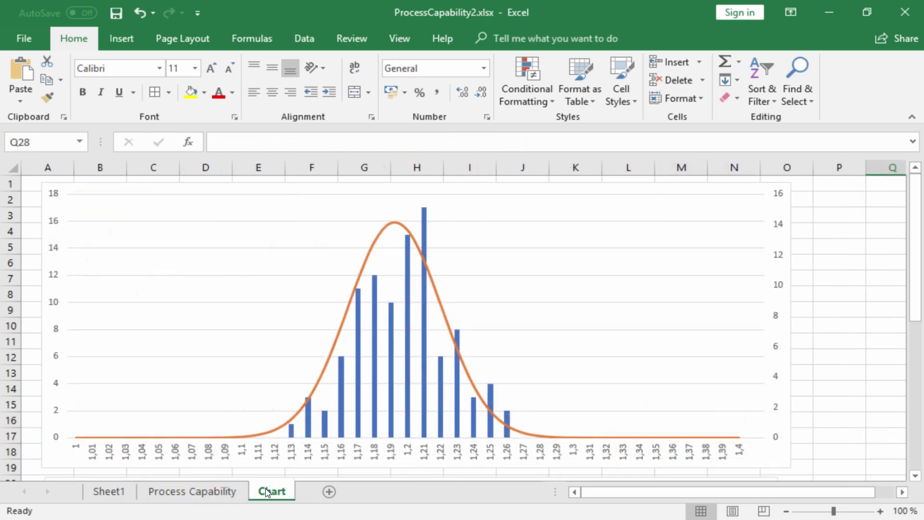
click(563, 212)
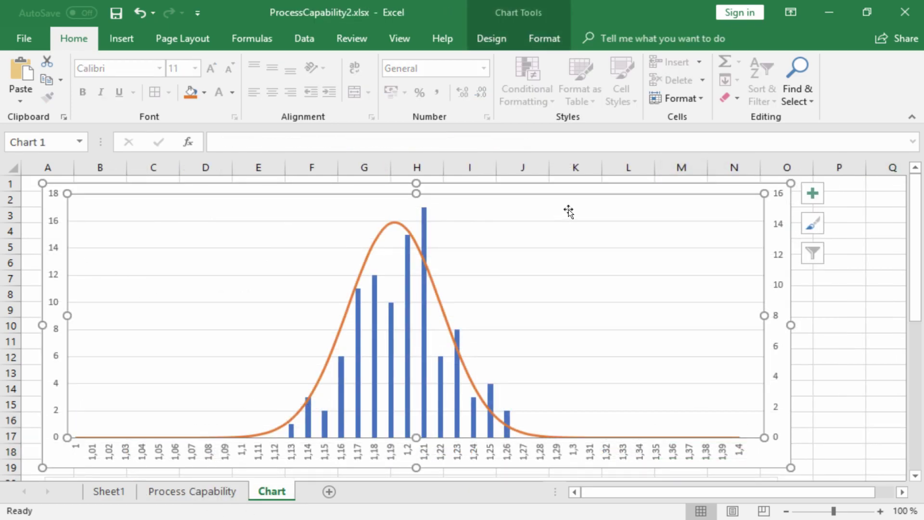
click(487, 37)
click(747, 90)
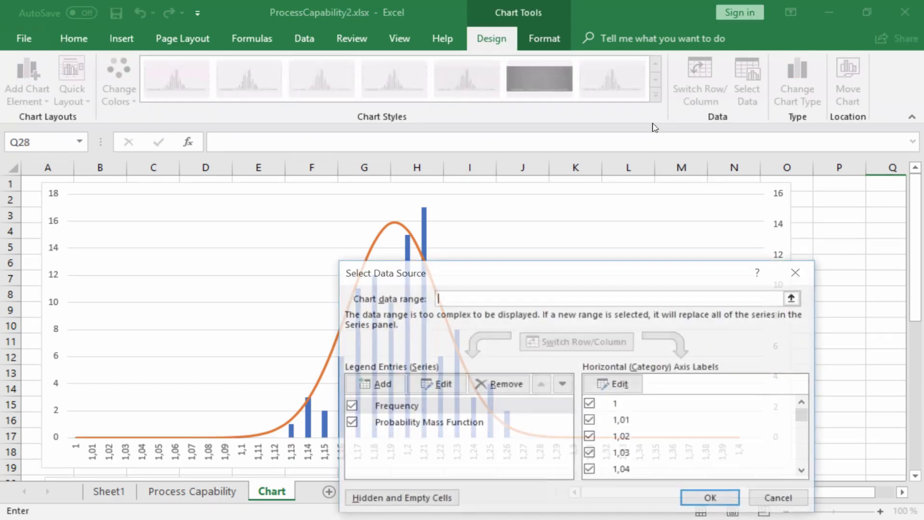
click(374, 384)
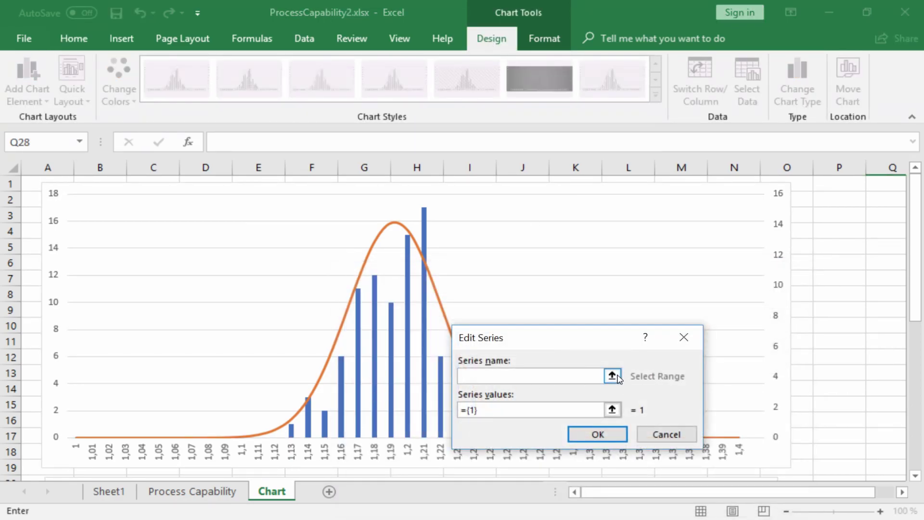
click(611, 374)
click(165, 491)
click(726, 405)
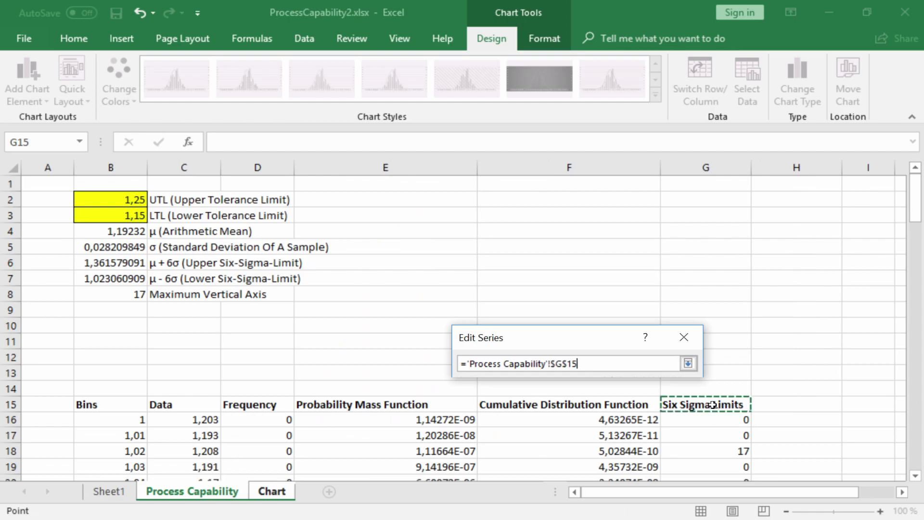
click(688, 364)
Set the new series' values to G16:G56 of the Process Capability sheet and accept the series.
click(612, 409)
click(717, 422)
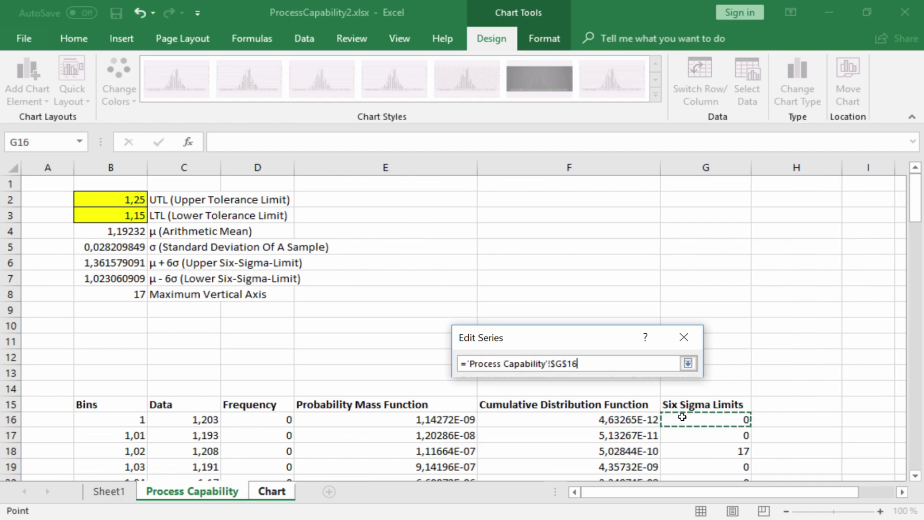
drag(718, 421, 707, 468)
click(688, 363)
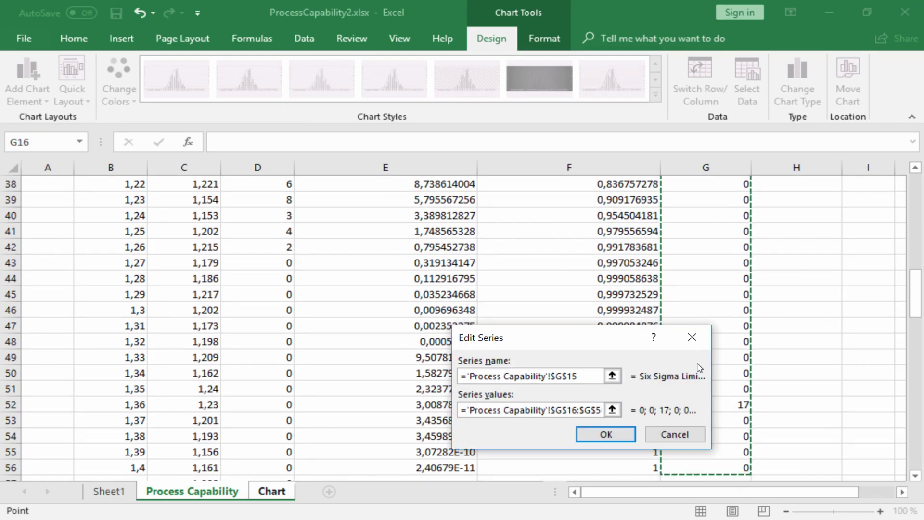
click(606, 435)
Set the Six Sigma Limits series' horizontal axis labels to the bins in B16:B56 and apply the data source changes.
click(615, 384)
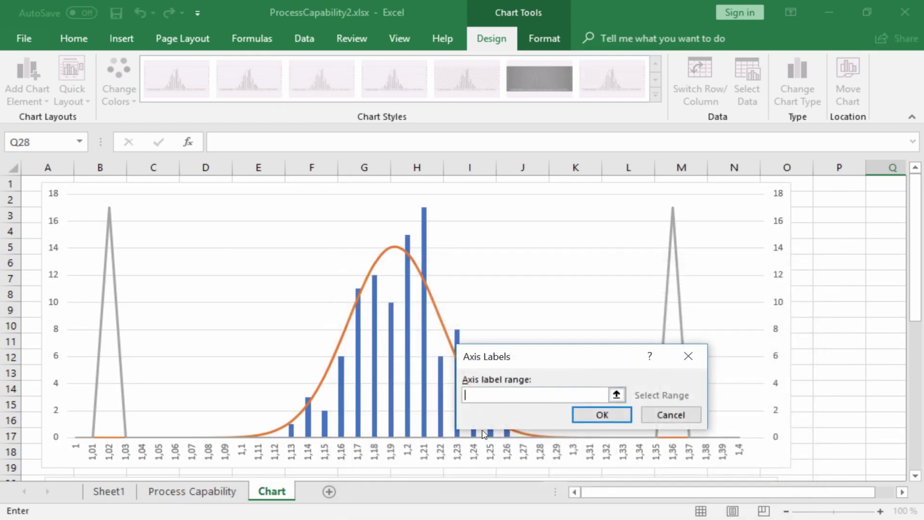
click(617, 394)
click(192, 491)
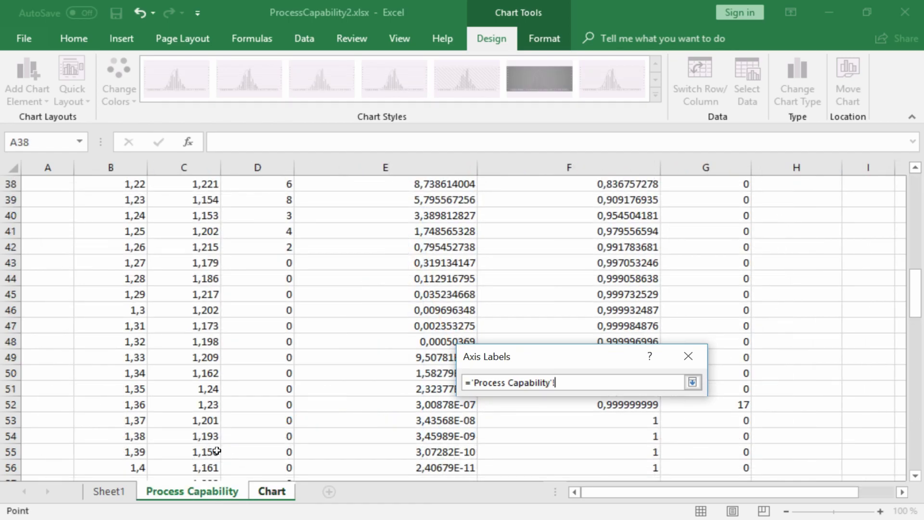
scroll(192, 362, up, 11)
click(118, 357)
key(ctrl+shift+Down)
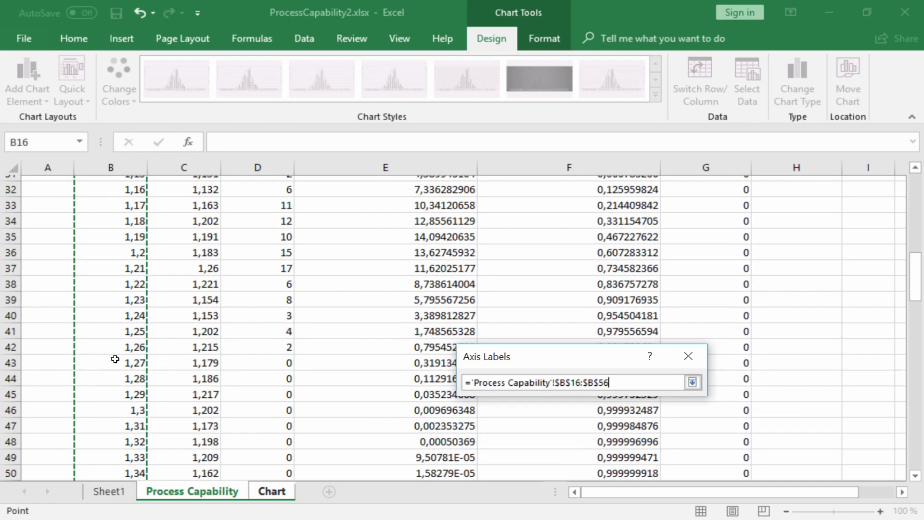
click(692, 383)
click(601, 415)
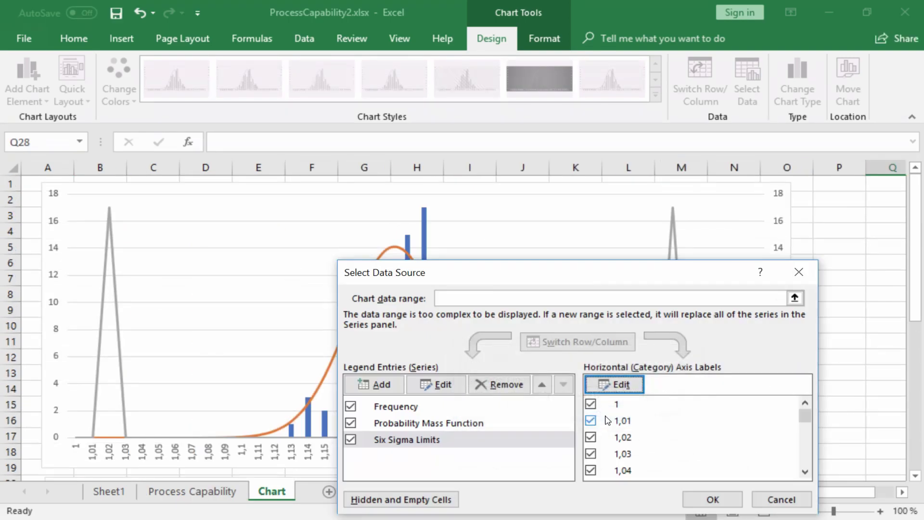
click(699, 494)
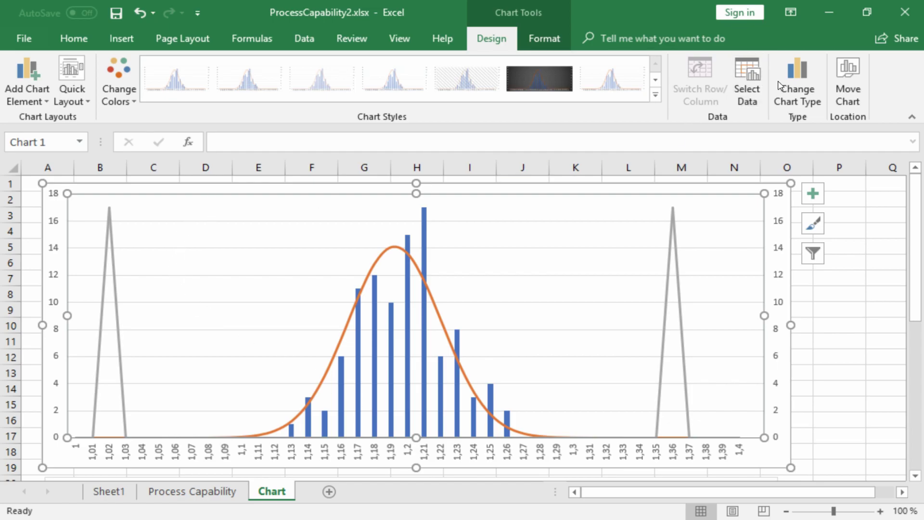
Change the Six Sigma Limits series to a Clustered Column on the primary axis and apply the chart type.
click(801, 77)
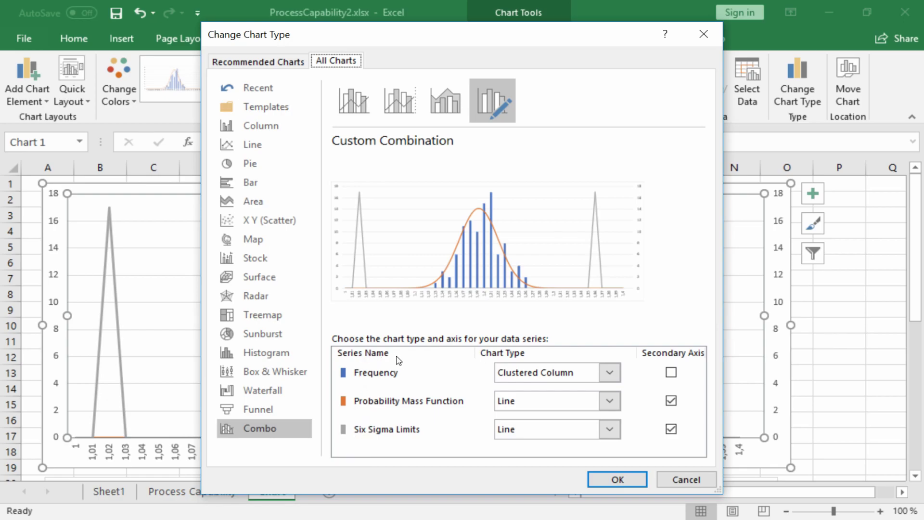
click(610, 430)
click(527, 179)
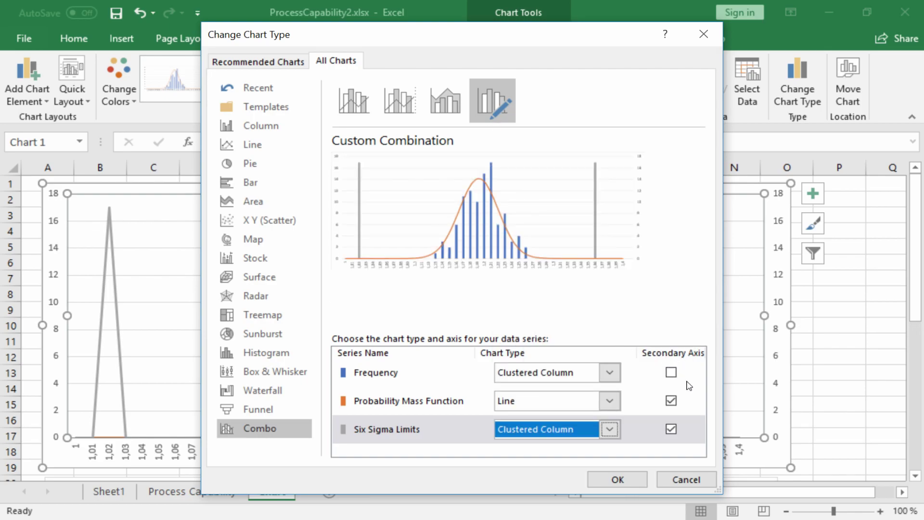
click(671, 429)
click(596, 475)
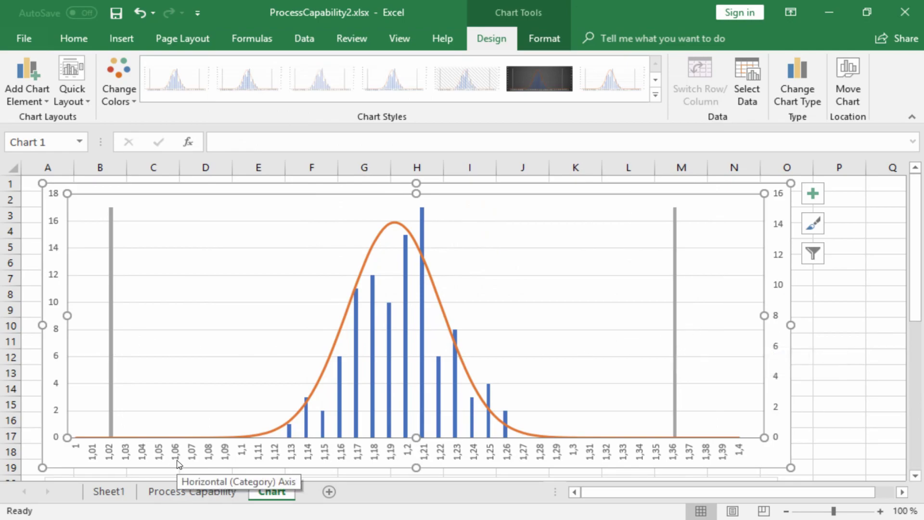
Enter the column header "Tolerance Limits" in cell H15 of the Process Capability sheet.
click(204, 493)
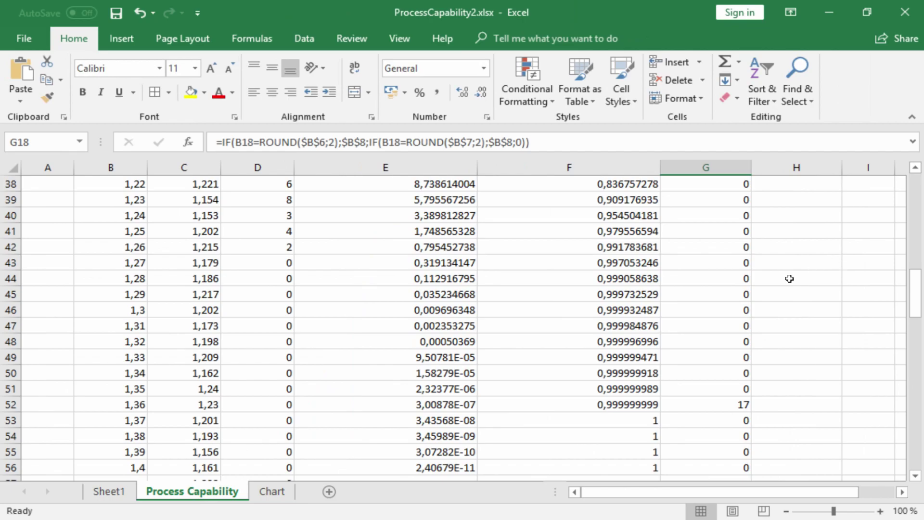
scroll(791, 276, up, 9)
click(770, 247)
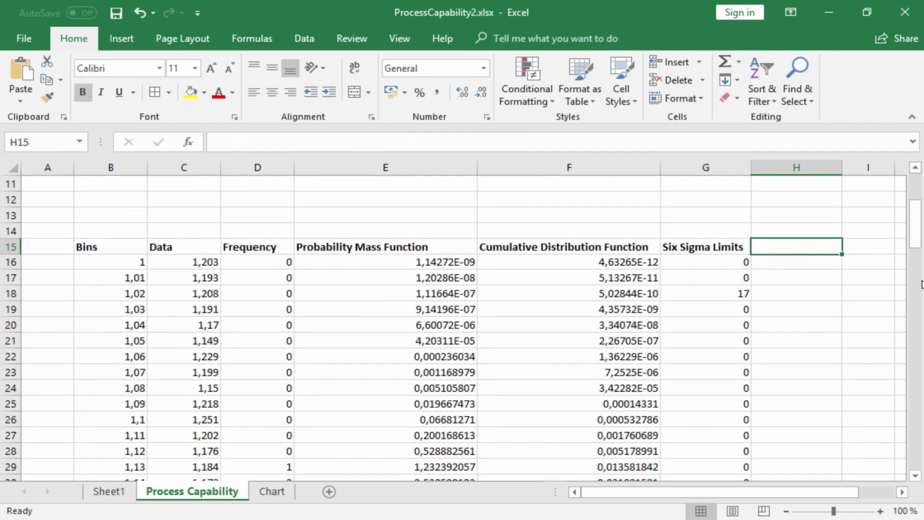
text(Tolerance L)
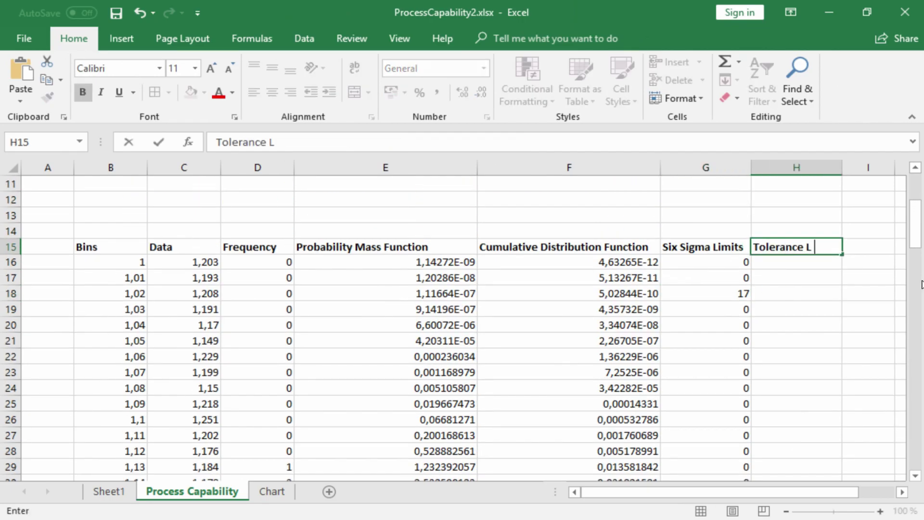
text(imits)
key(Return)
Begin an IF formula in H16 that tests whether B16 equals $B$2 and returns B8 when true.
scroll(816, 273, up, 4)
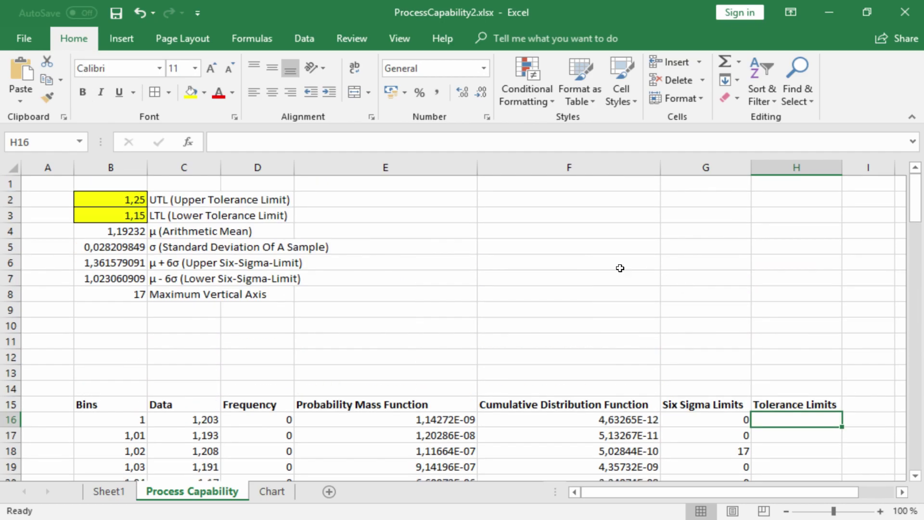
click(238, 143)
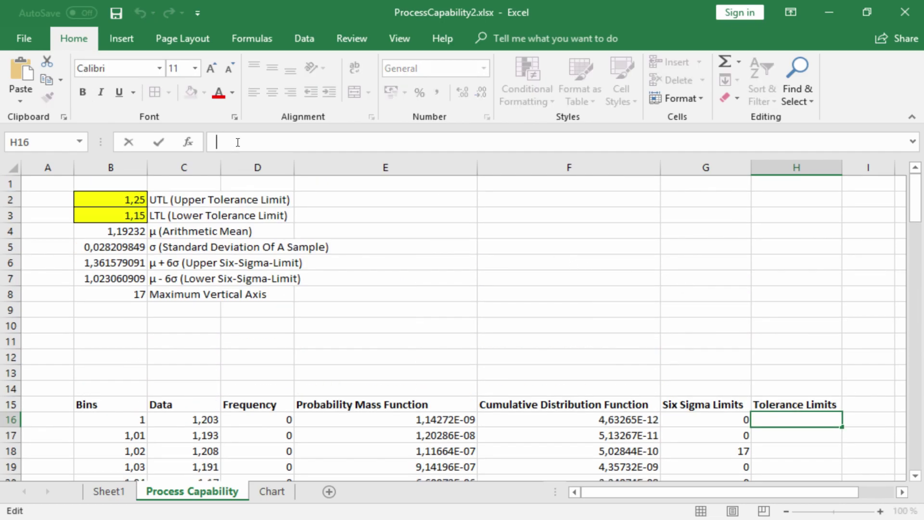
text(=)
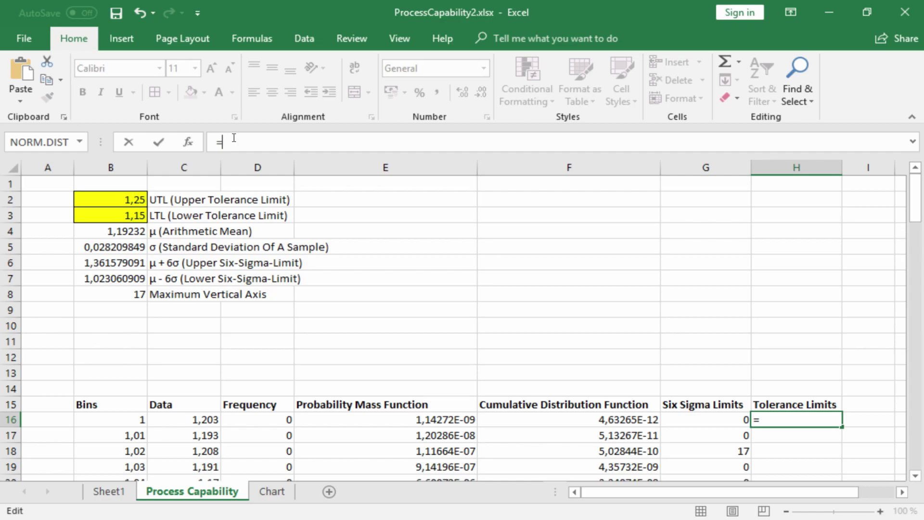
text(if()
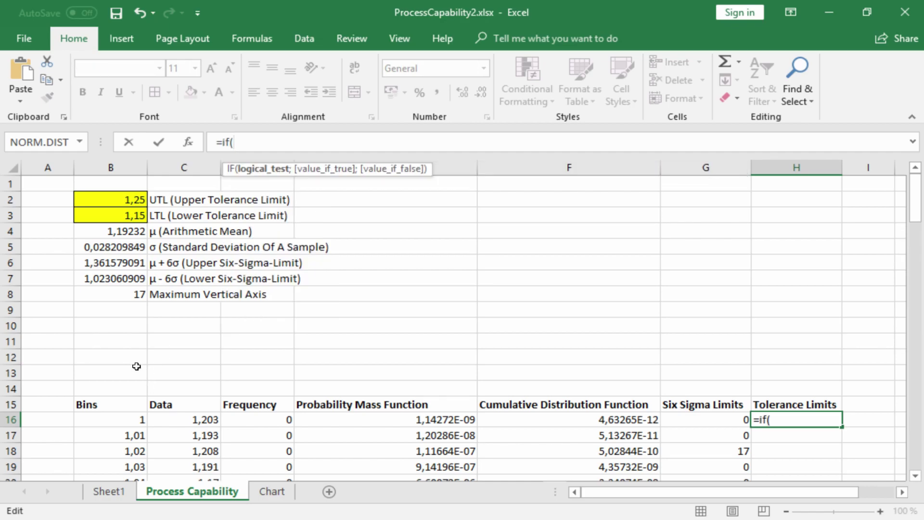
click(123, 420)
text(=)
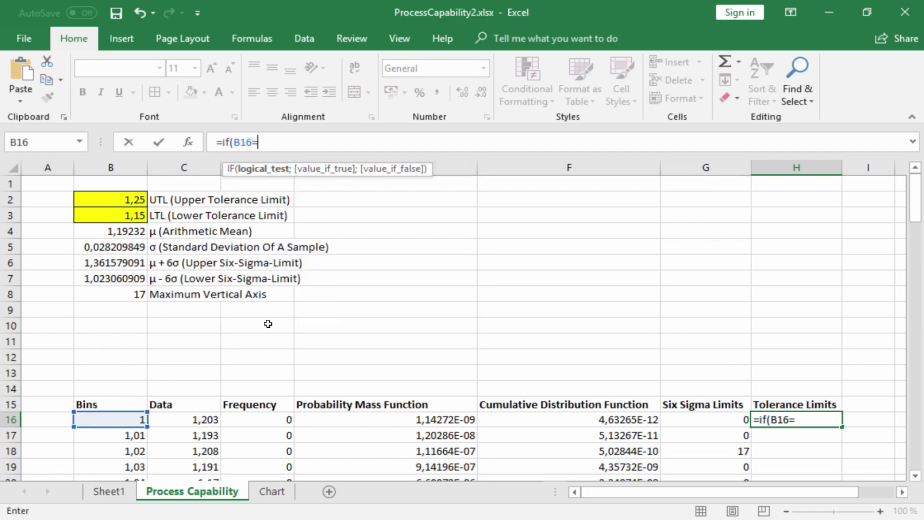
click(120, 199)
key(F4)
text(;)
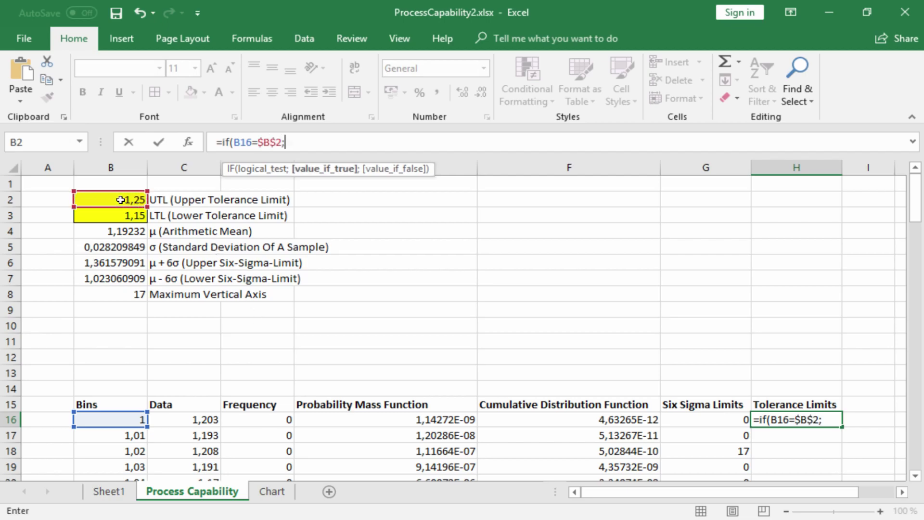
click(123, 295)
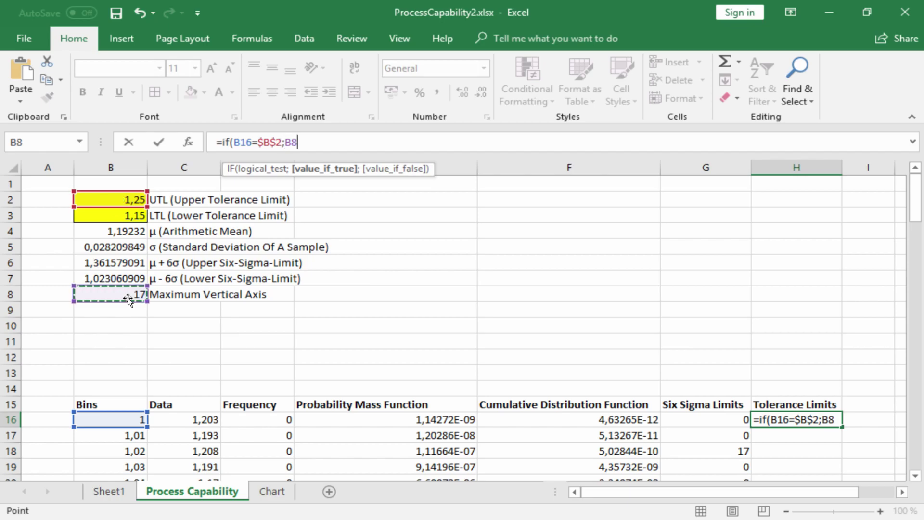
text(;)
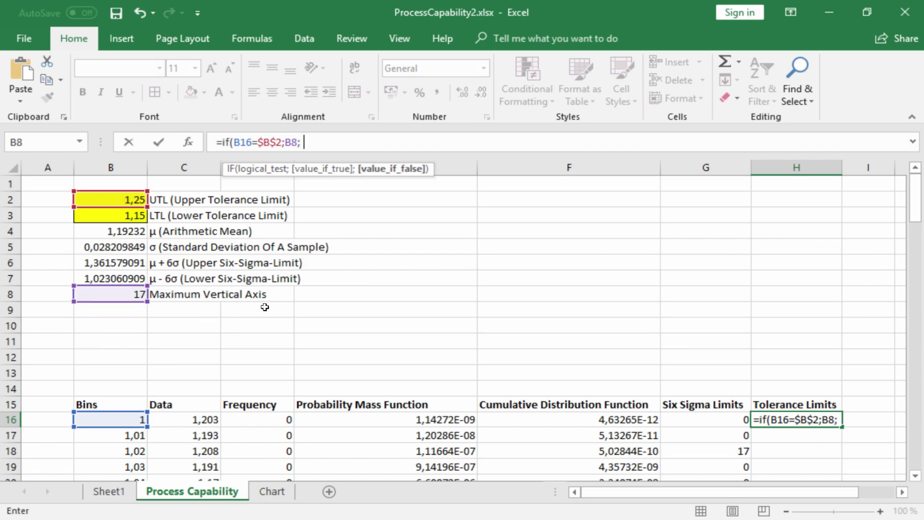
Nest a second IF in the H16 formula that tests B16 against $B$3 and returns $B$8 when true.
text(if()
click(122, 417)
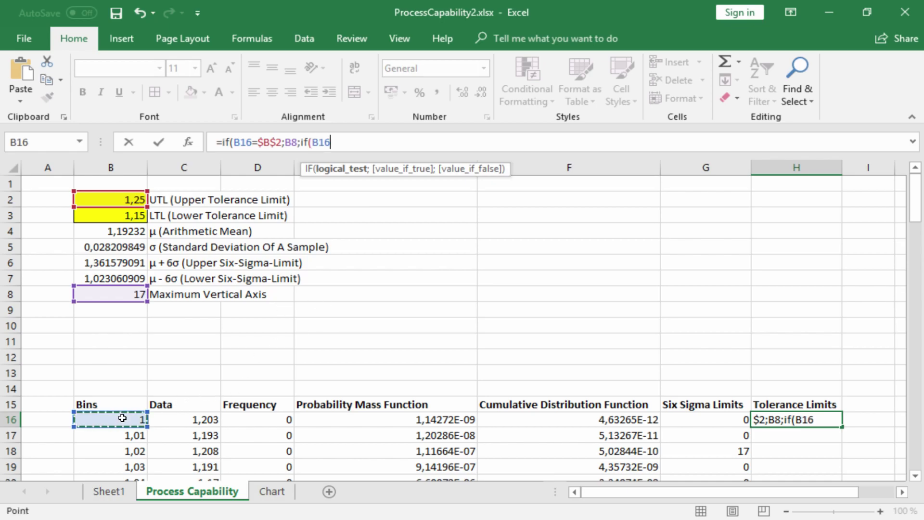
text(=)
click(127, 212)
key(F4)
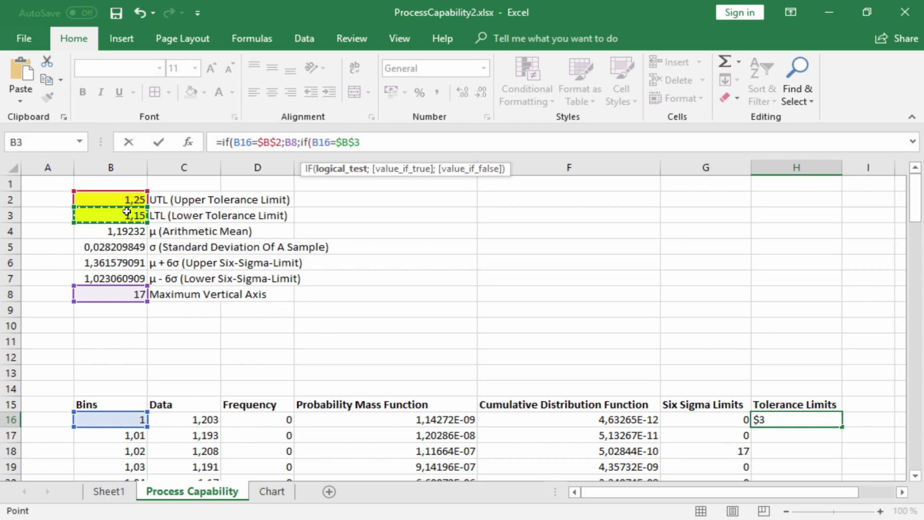
text(;)
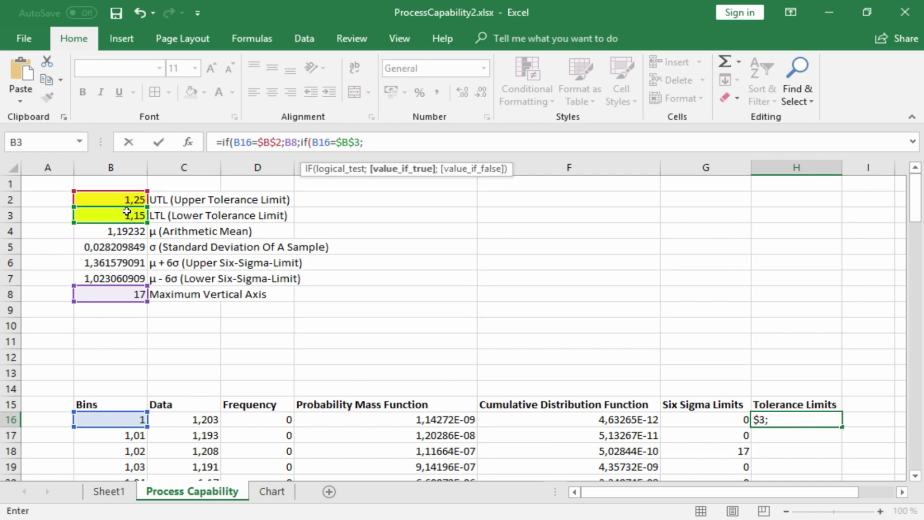
click(131, 293)
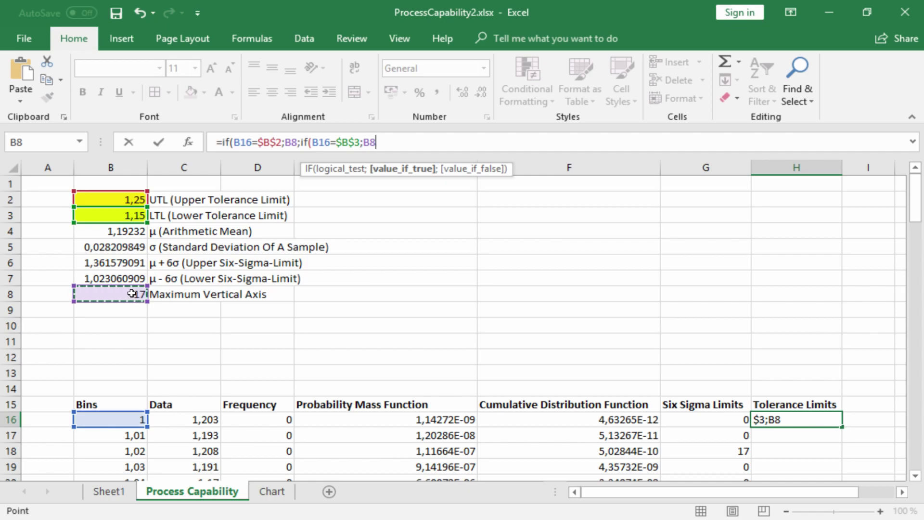
key(F4)
Make the first B8 reference in the H16 formula absolute, add 0 as the fallback value and enter the formula.
click(290, 141)
key(F4)
click(406, 143)
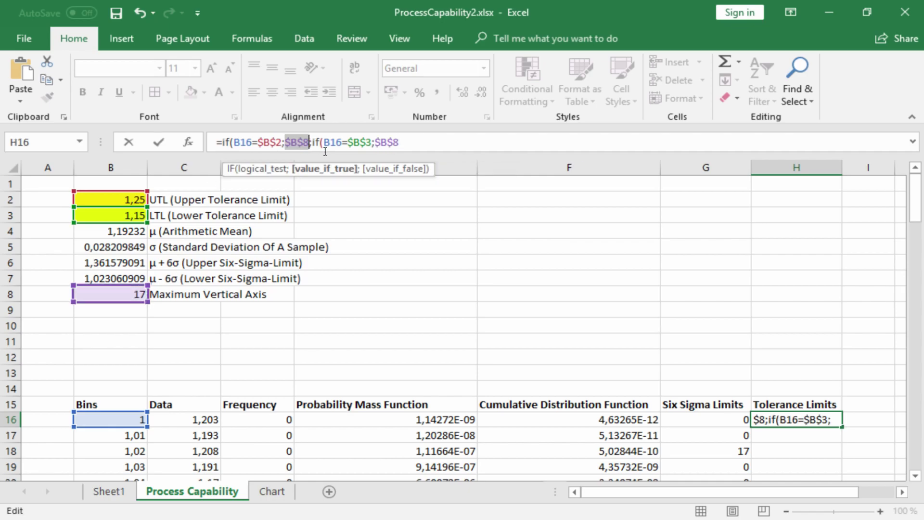
text(;0)
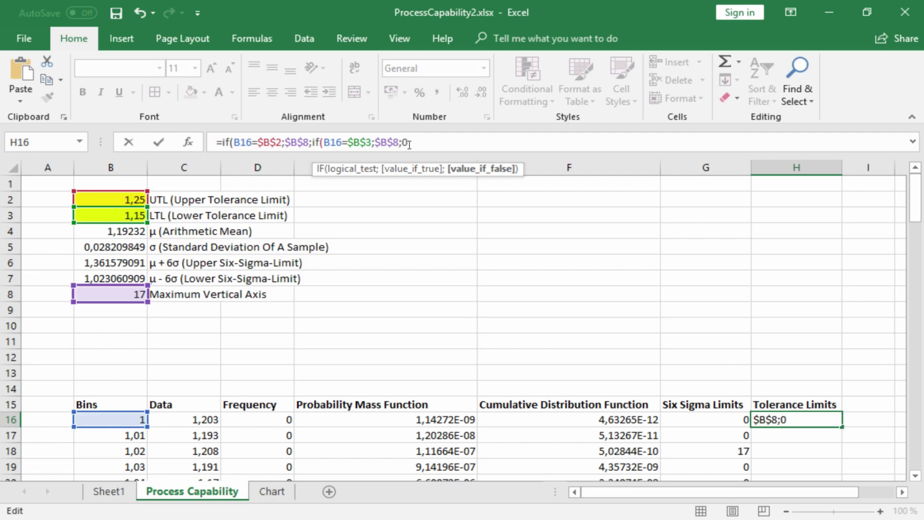
key(Return)
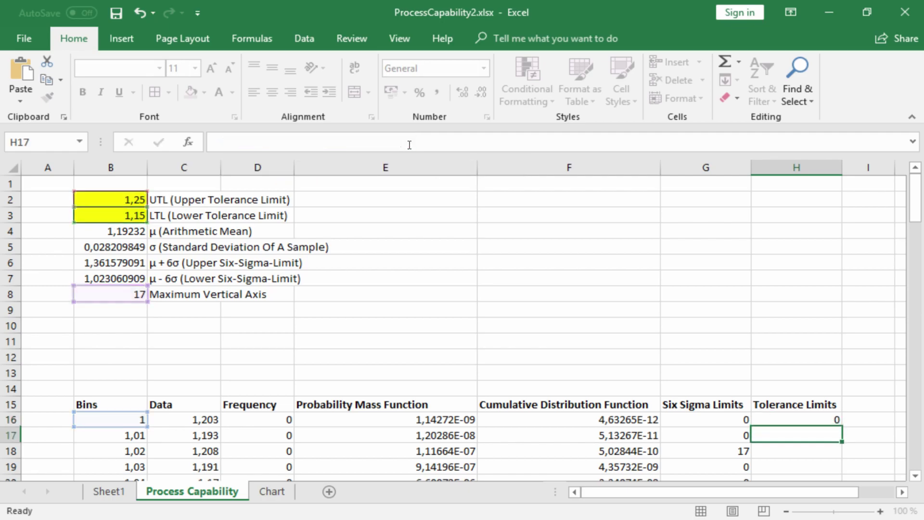
Fill the Tolerance Limits formula from H16 down to H56 and check H41 and H31 against the upper and lower tolerance limits.
click(819, 417)
drag(839, 426, 838, 392)
click(757, 442)
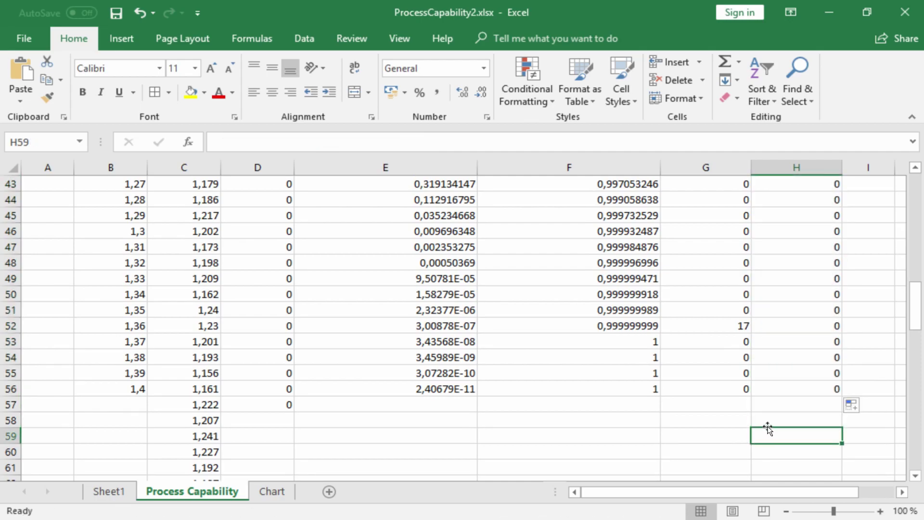
scroll(767, 426, up, 4)
click(811, 343)
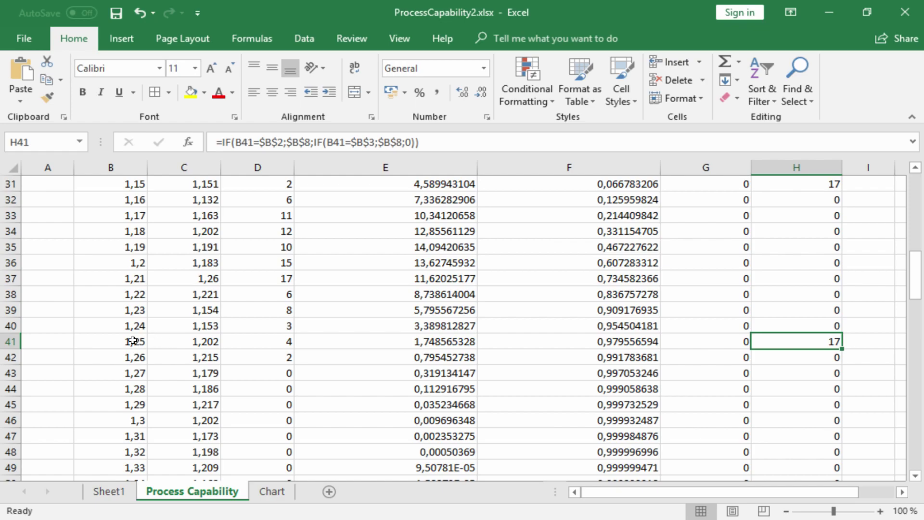
scroll(546, 354, up, 6)
click(818, 465)
scroll(134, 459, up, 4)
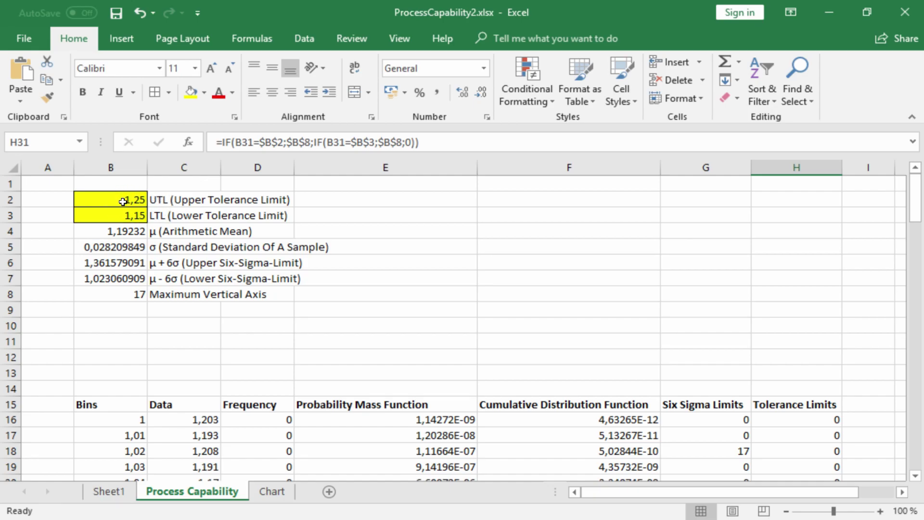
Add a new data series to the frequency chart on the Chart sheet, named from cell H15 of the Process Capability sheet.
click(272, 490)
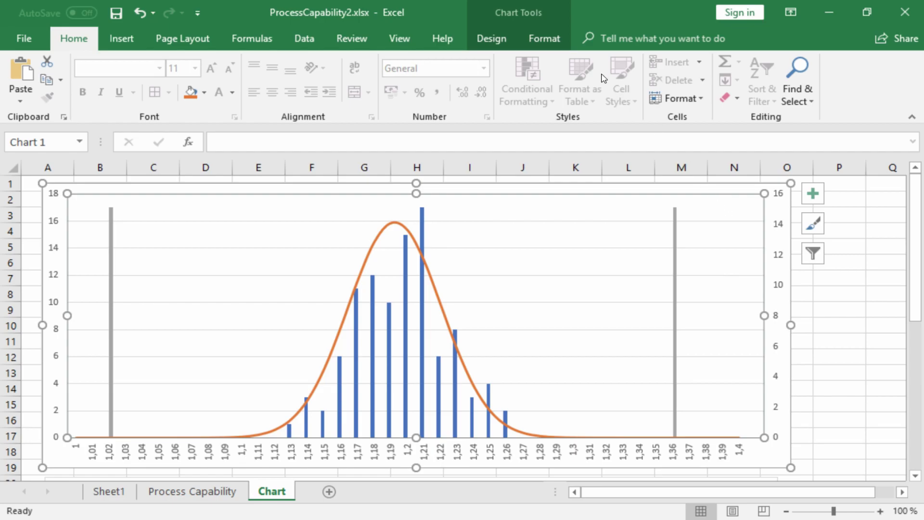
click(492, 39)
click(746, 87)
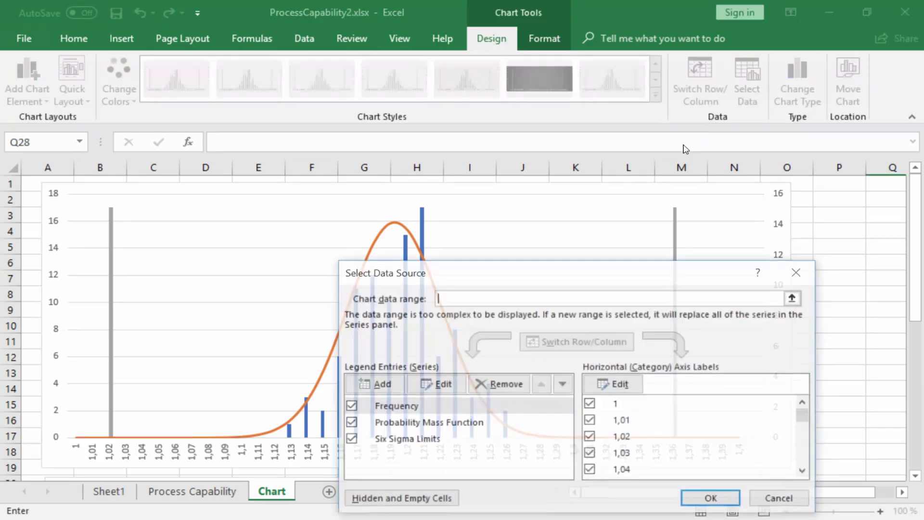
click(375, 384)
click(611, 374)
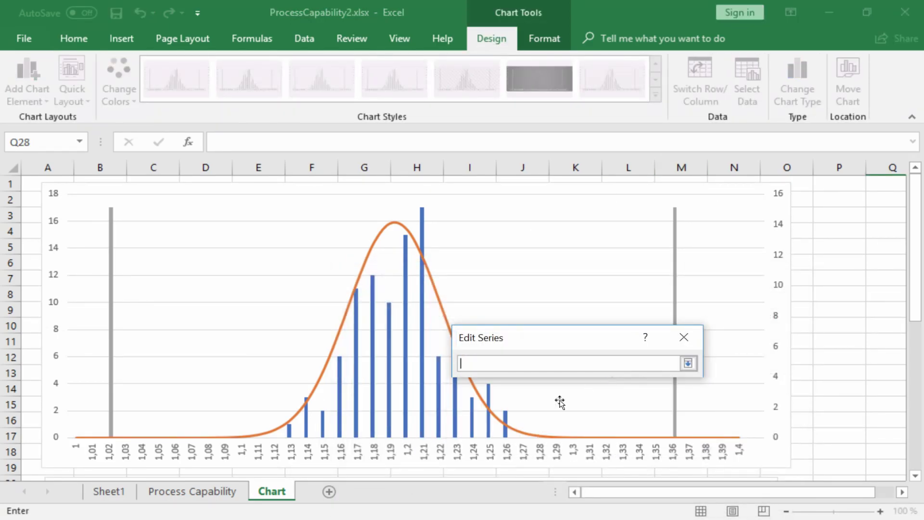
click(215, 491)
click(779, 404)
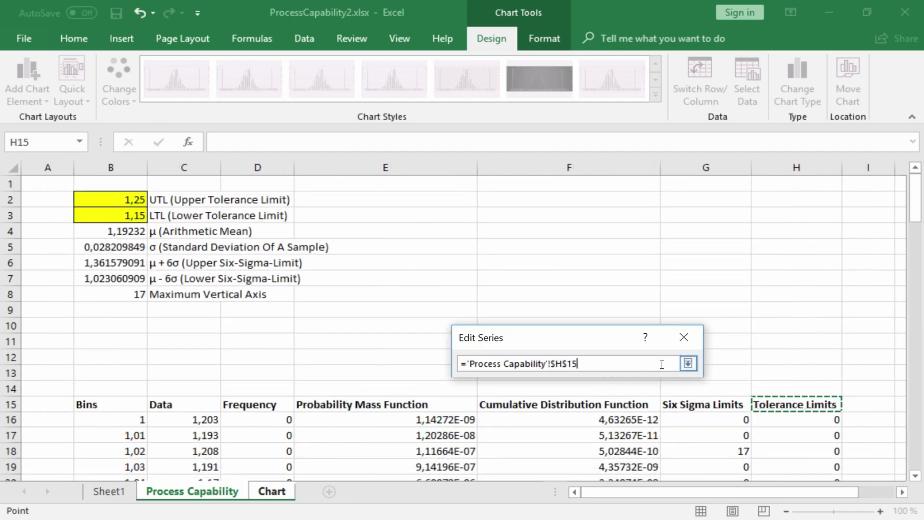
click(688, 363)
Set the new series' values to H16:H56 of the Process Capability sheet and accept the series.
click(612, 410)
click(810, 425)
click(814, 429)
click(818, 424)
key(ctrl+shift+Down)
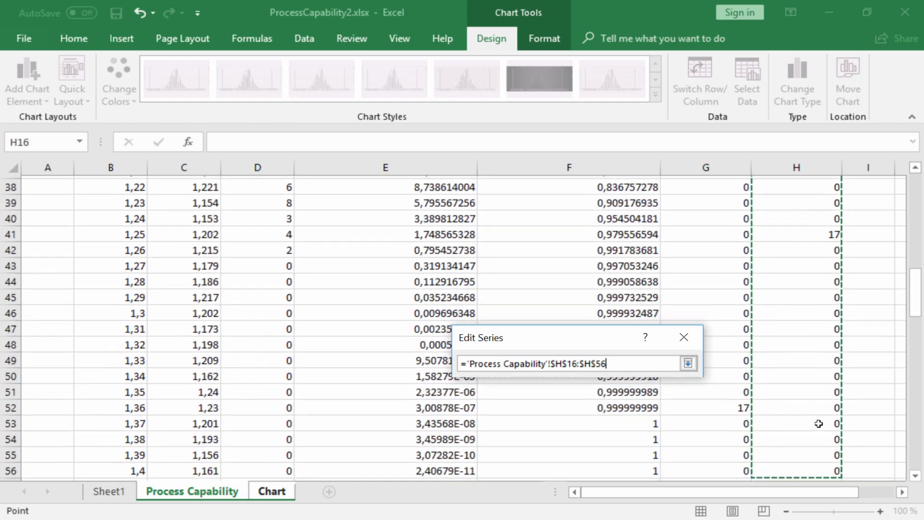
click(688, 363)
click(595, 433)
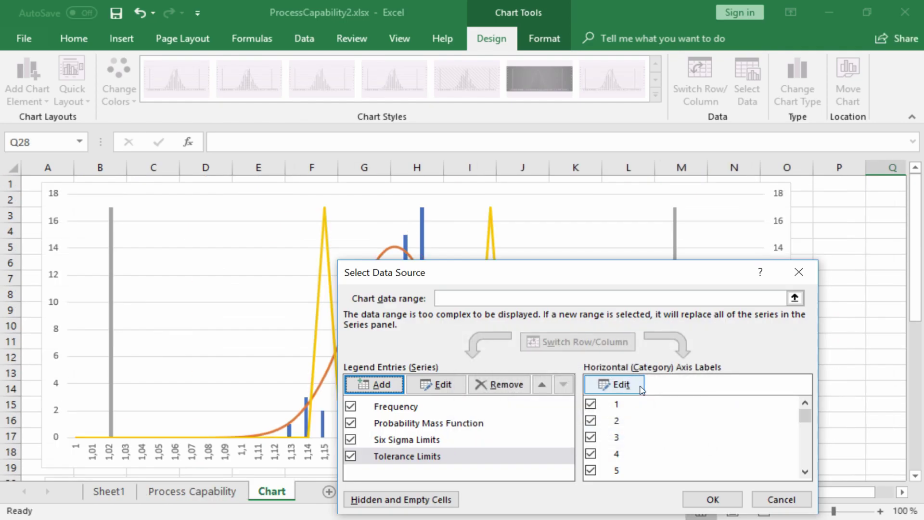
Set the Tolerance Limits series' horizontal axis labels to the bins in B16:B56 and apply the data source changes.
click(617, 326)
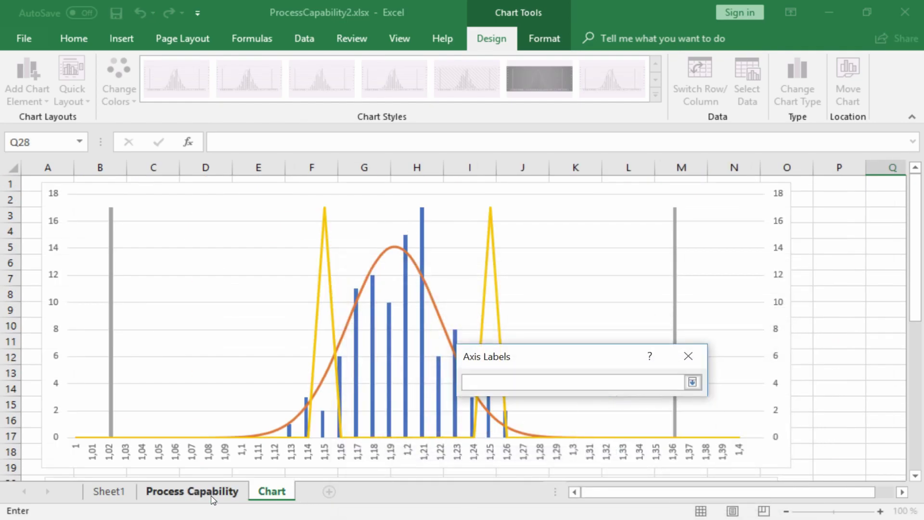
click(212, 491)
scroll(241, 385, up, 10)
click(132, 308)
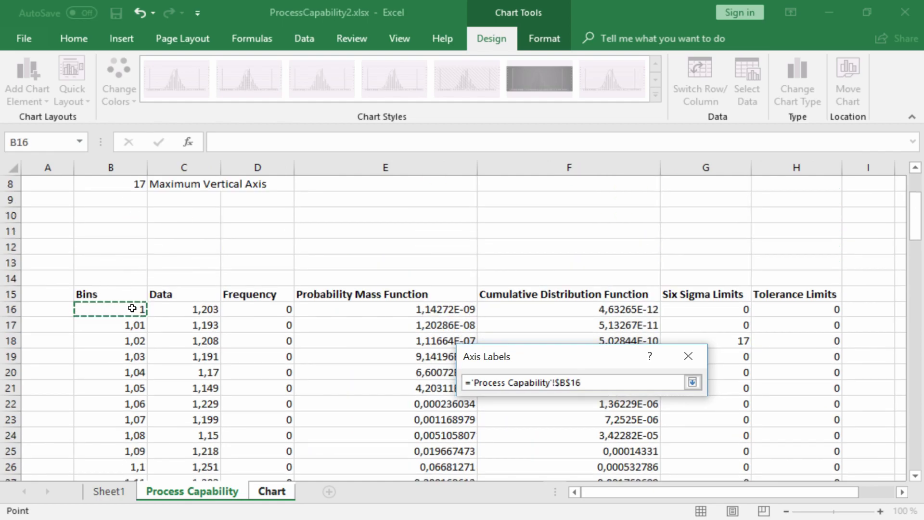
key(ctrl+shift+Down)
click(692, 383)
click(601, 415)
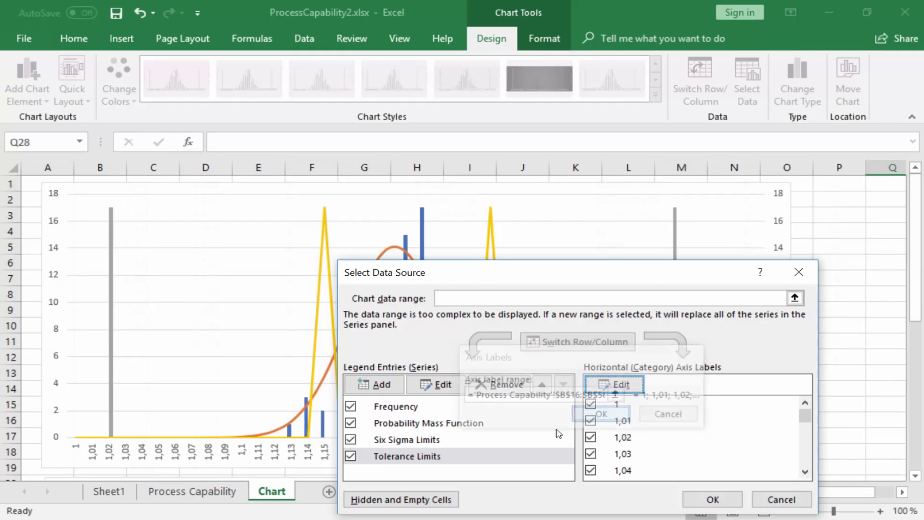
click(708, 497)
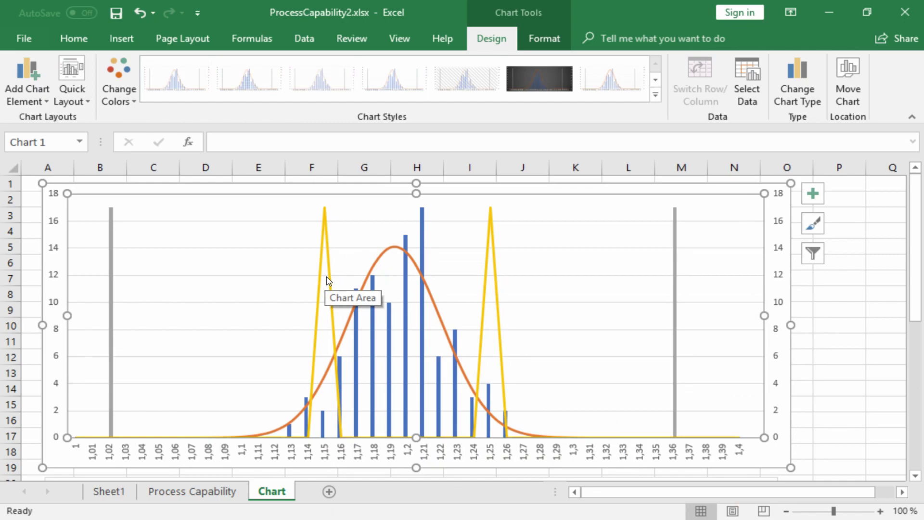
Change the Tolerance Limits series to a Clustered Column chart on the primary axis.
click(790, 95)
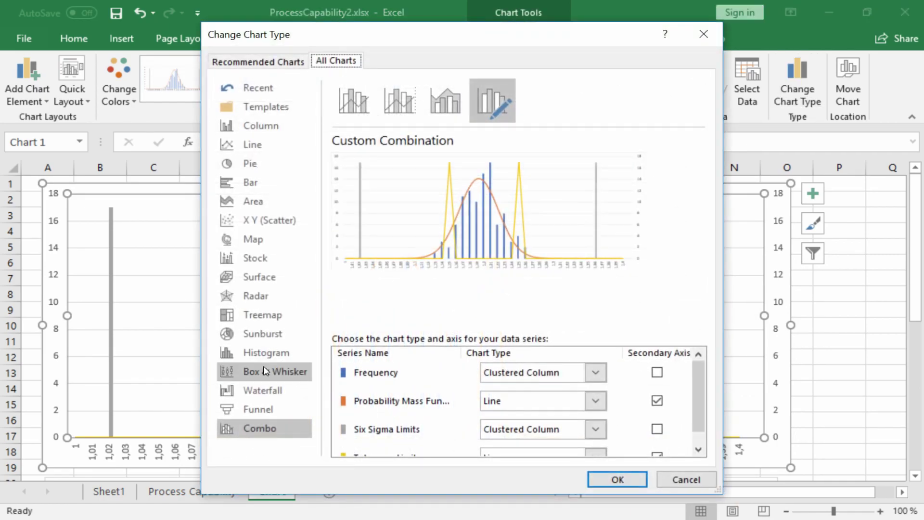
scroll(536, 402, down, 1)
click(526, 446)
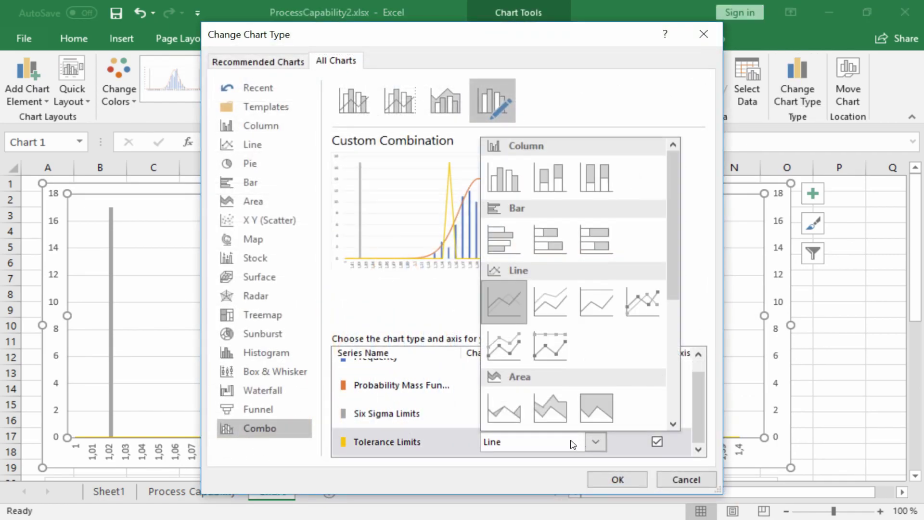
click(512, 191)
click(656, 441)
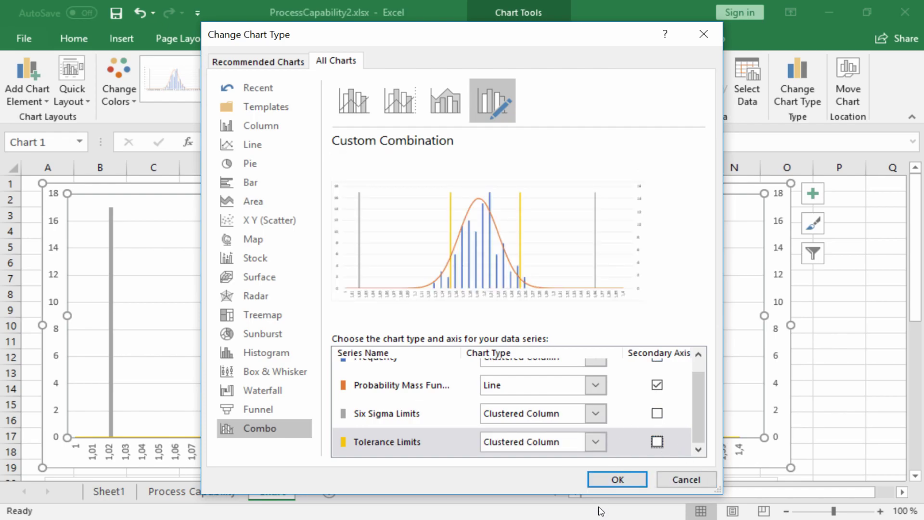
click(618, 479)
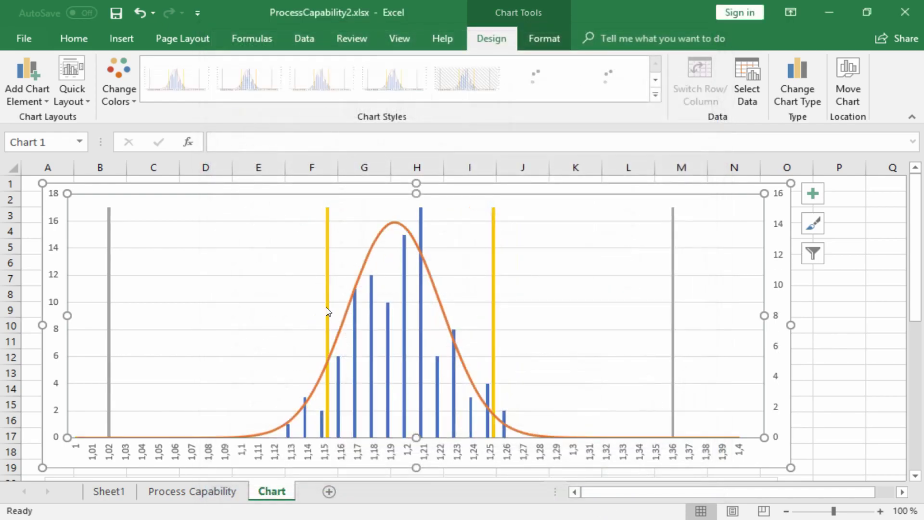
Apply the third preset chart style, with lighter outlined columns, to the frequency chart.
click(831, 327)
click(702, 207)
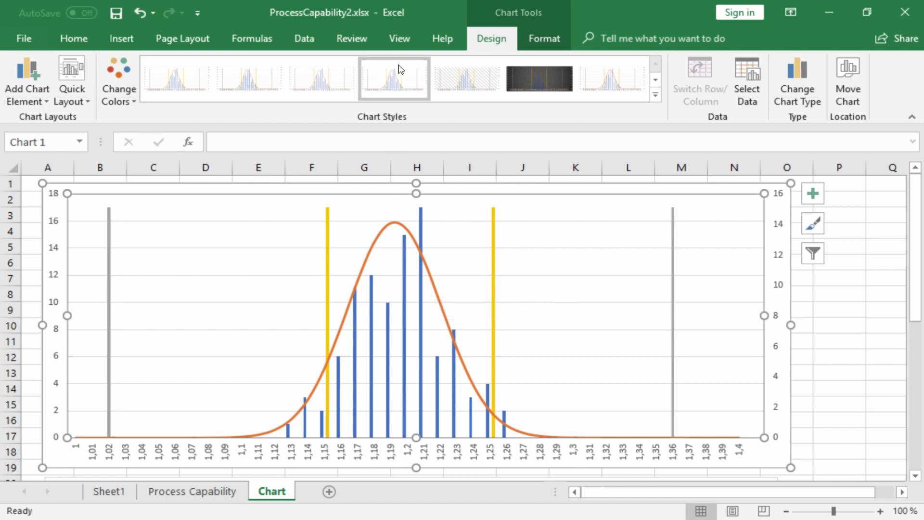
click(344, 78)
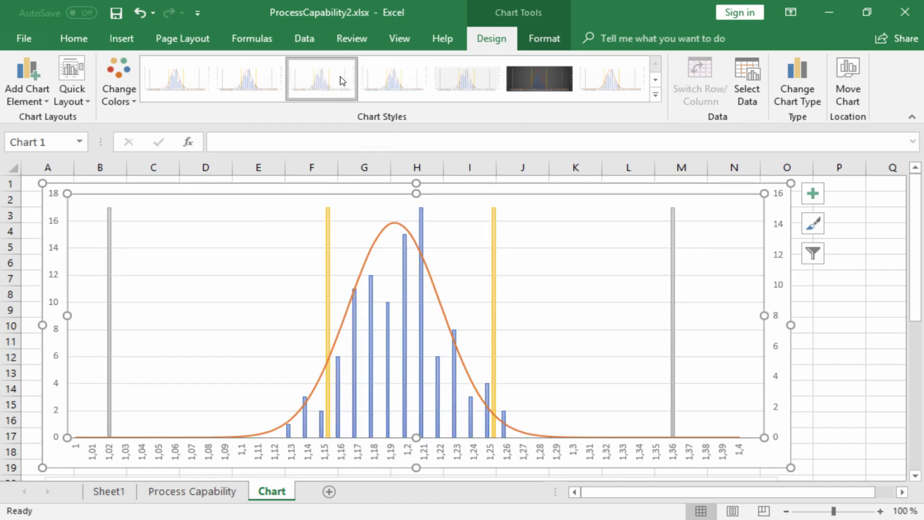
Fill the Tolerance Limits columns with solid standard dark red.
double_click(329, 289)
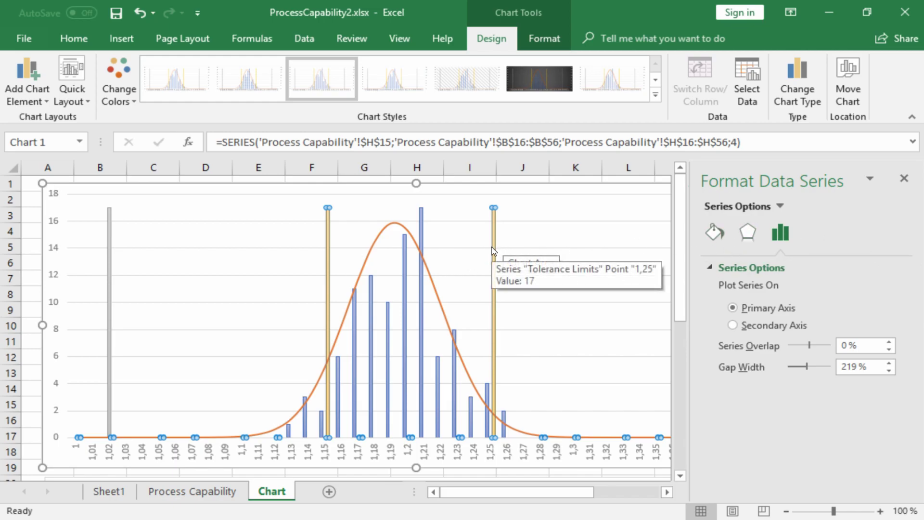
click(714, 232)
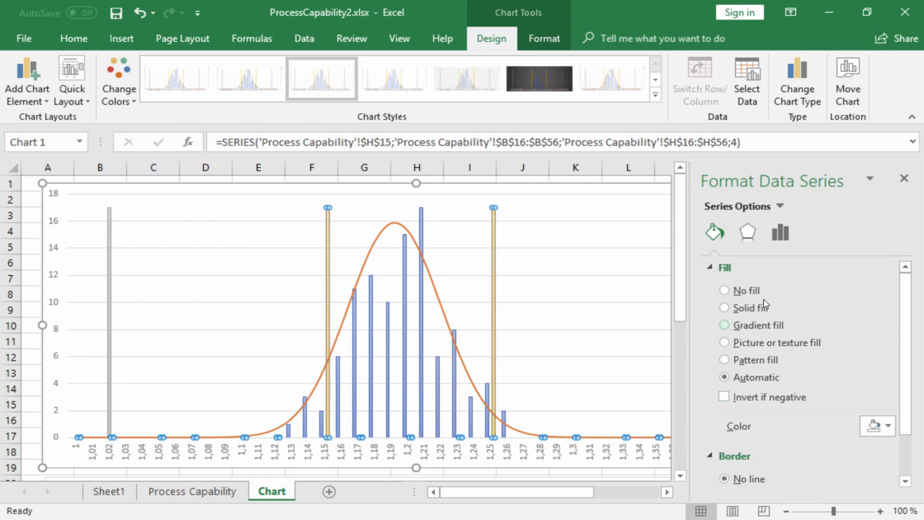
click(888, 427)
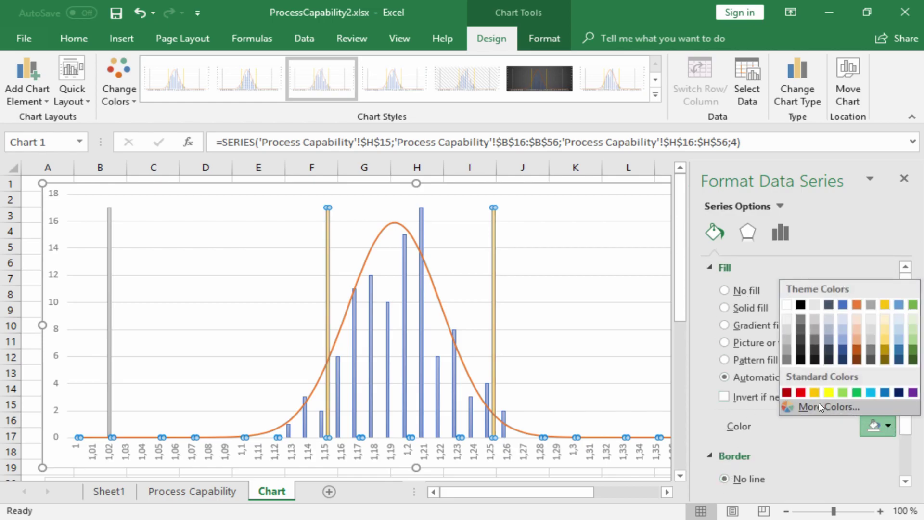
click(787, 392)
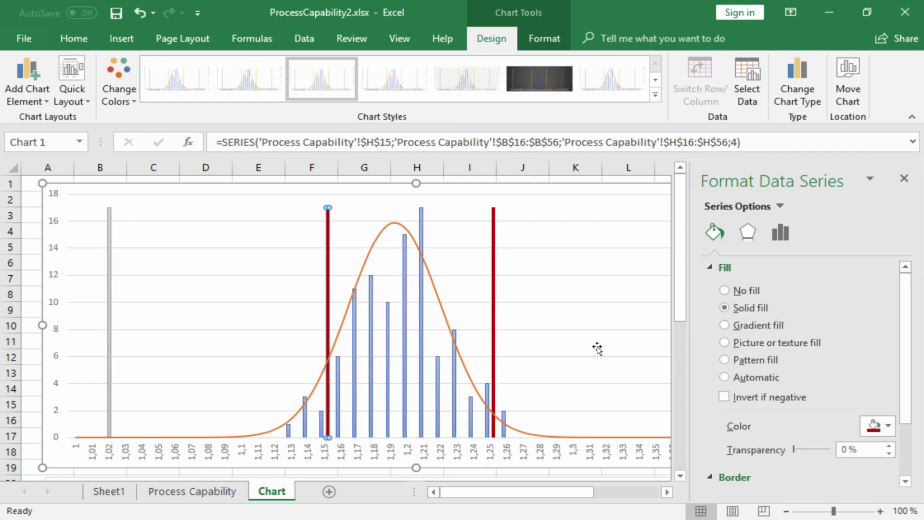
Give the Six Sigma Limits columns no border line and a solid light green fill, then close the series formatting.
click(111, 294)
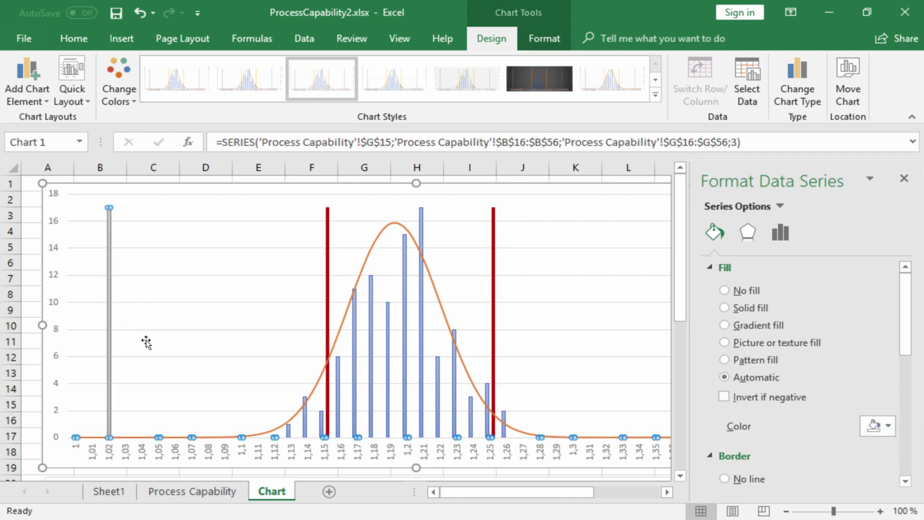
click(724, 478)
click(887, 426)
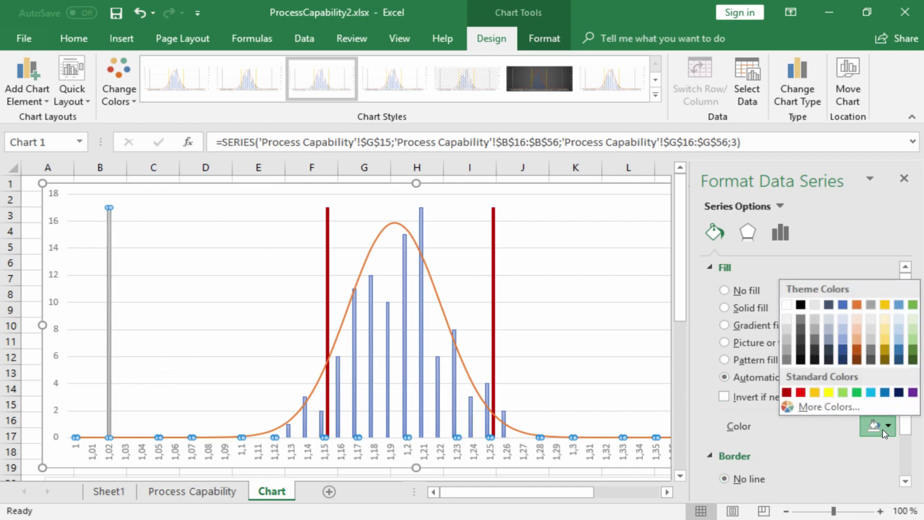
click(841, 391)
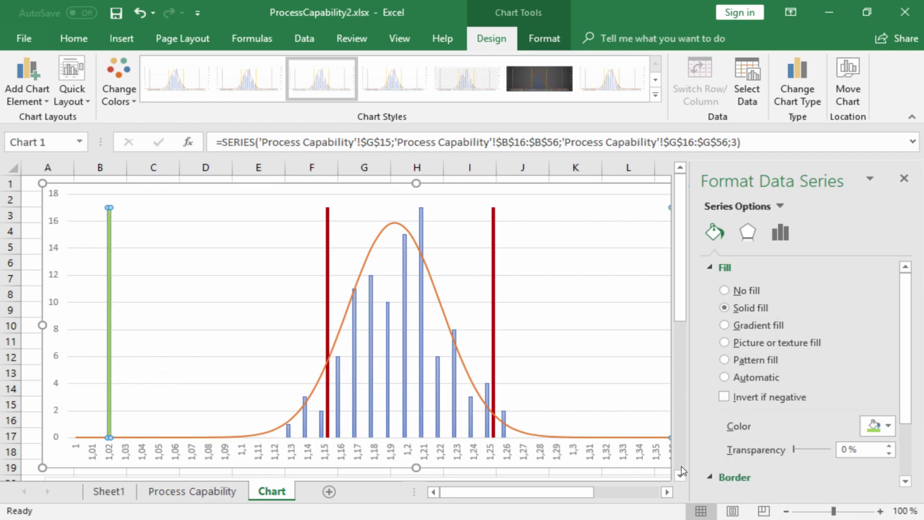
click(626, 481)
click(904, 178)
click(821, 339)
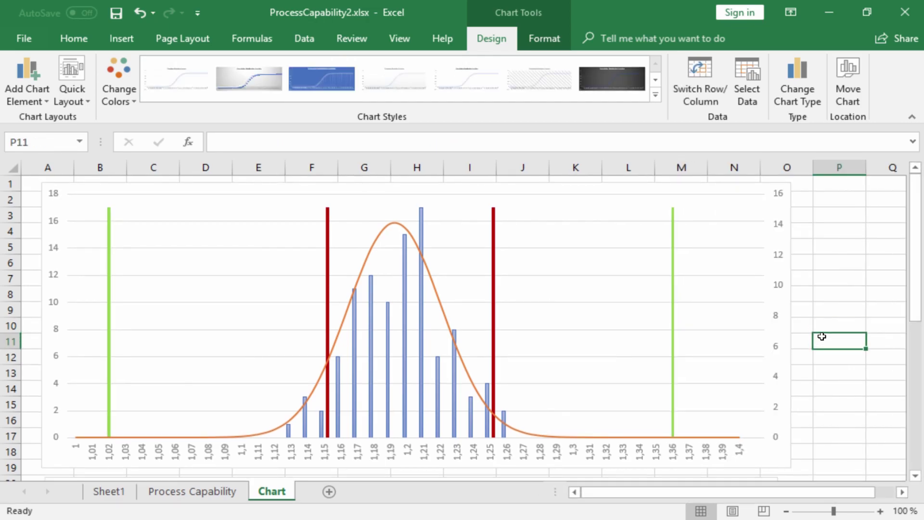
Add primary horizontal, primary vertical and secondary vertical axis titles to the frequency chart.
click(773, 214)
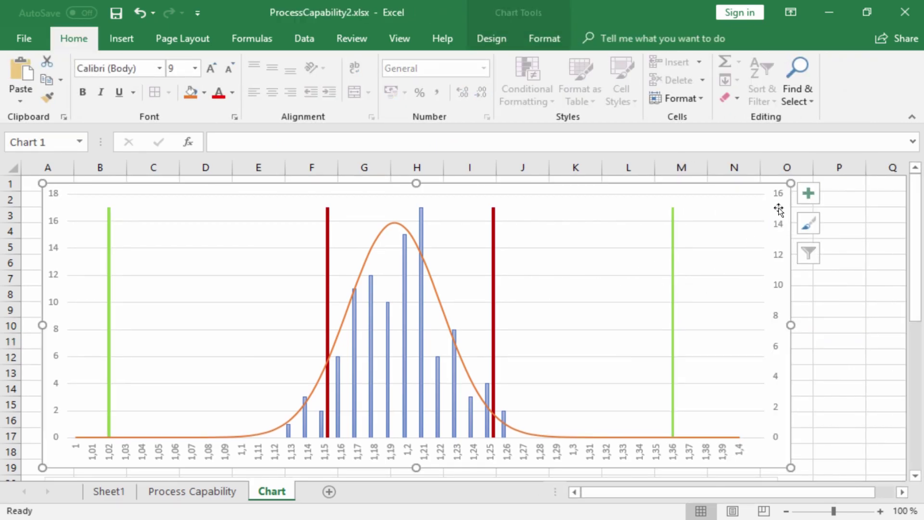
click(813, 193)
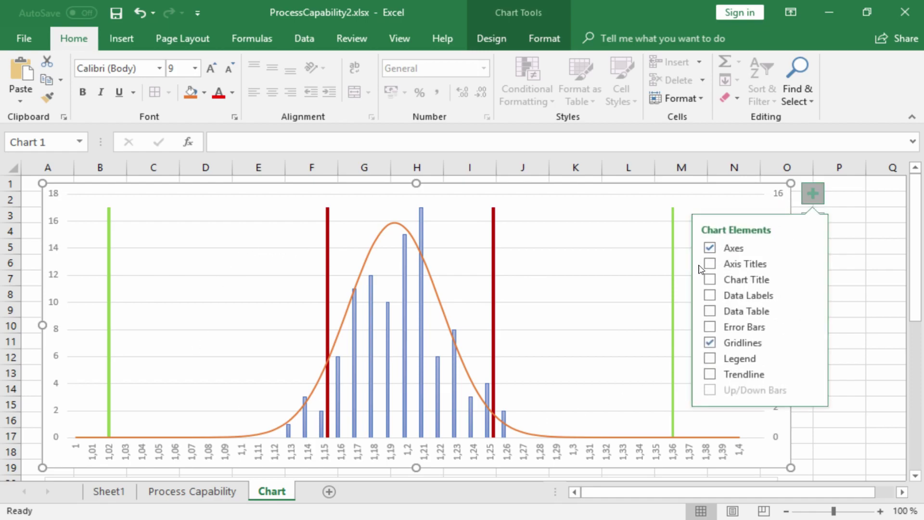
mouse_move(810, 266)
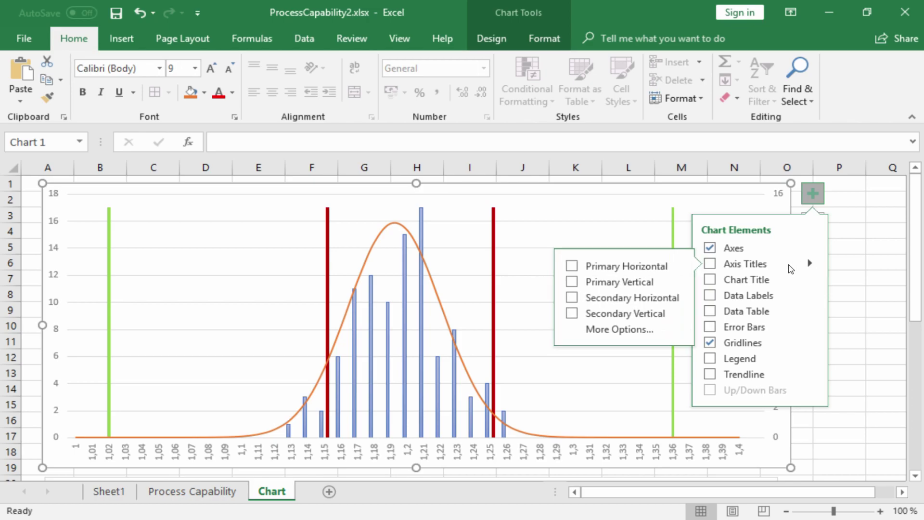
click(572, 267)
click(572, 282)
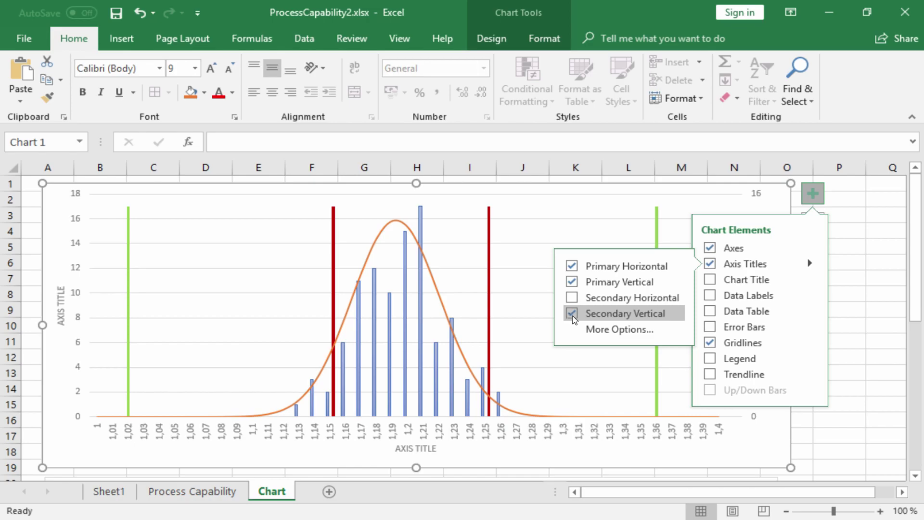
click(840, 387)
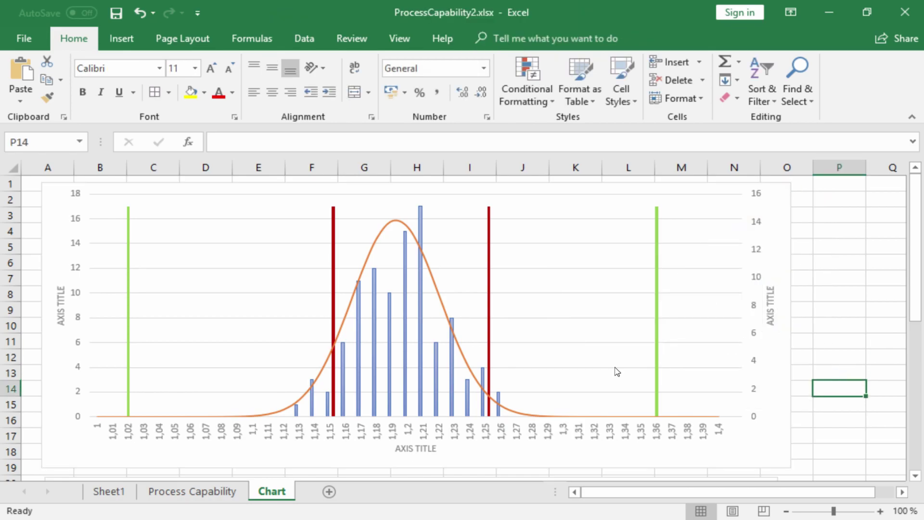
Turn off All Caps for the primary vertical axis title and set its text to "Frequency [PCS]".
click(60, 313)
triple_click(60, 314)
right_click(60, 314)
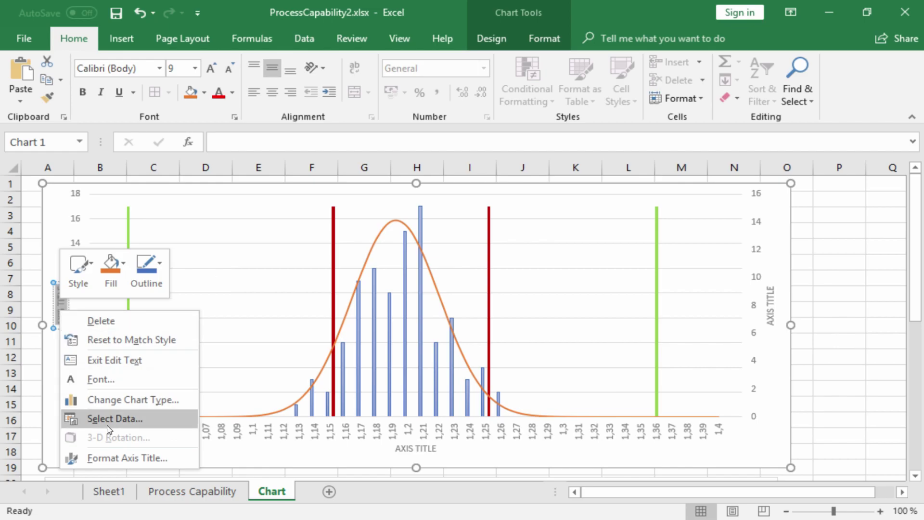
click(102, 378)
click(496, 297)
click(562, 371)
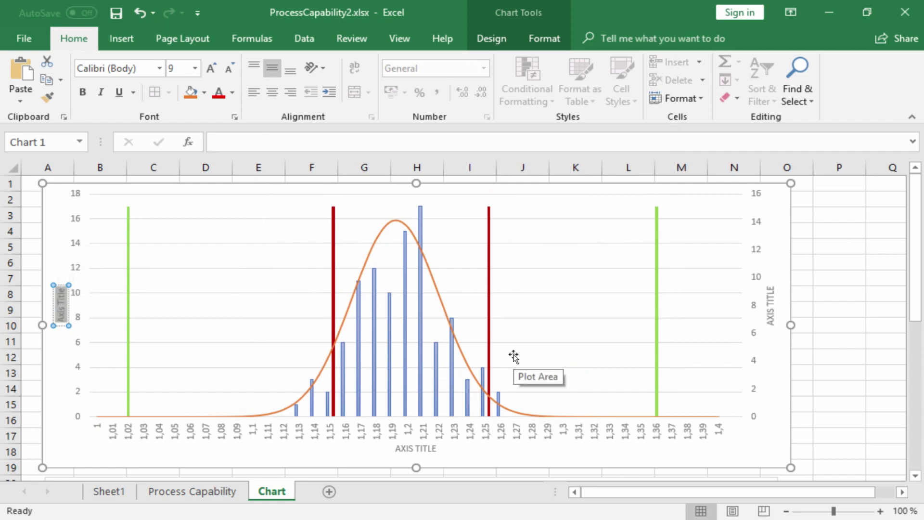
text(Fre)
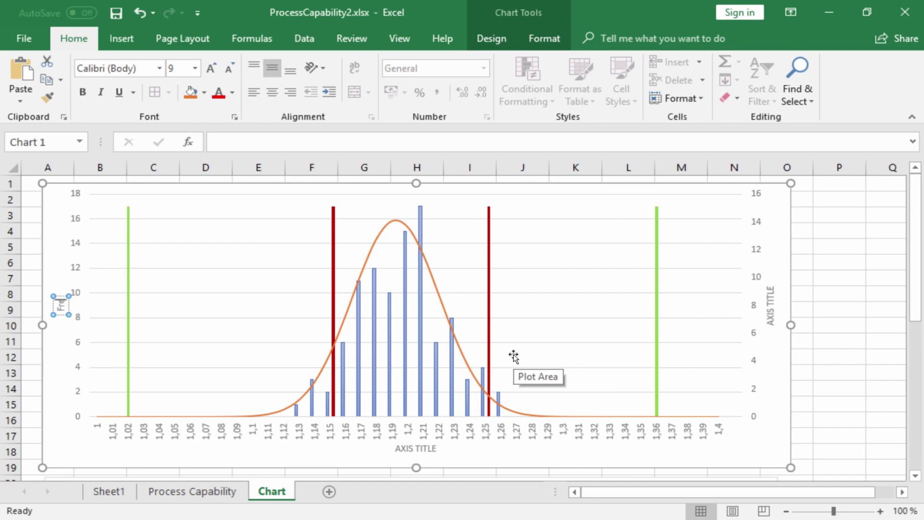
text(quency)
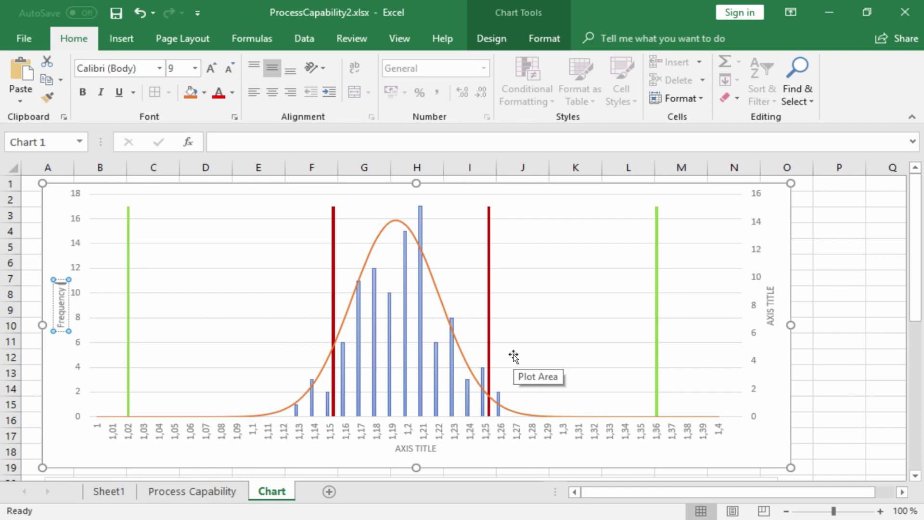
text( [PCS)
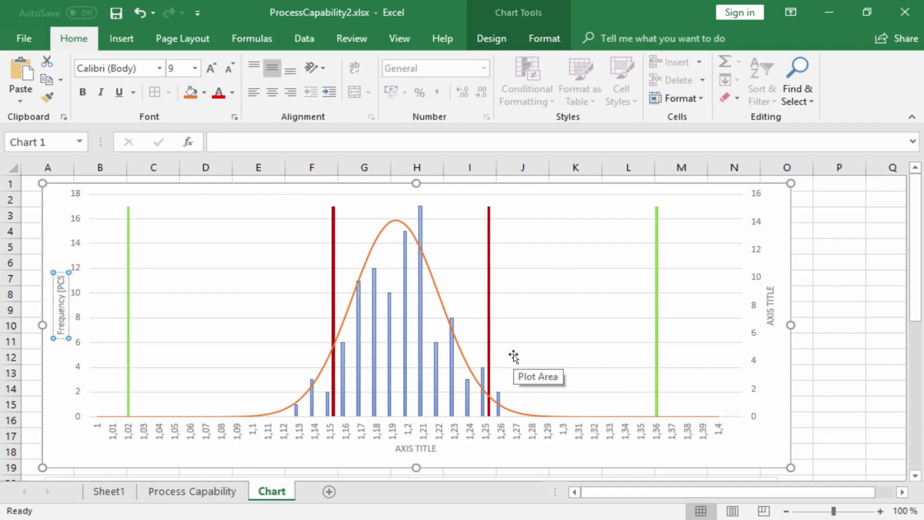
text(])
Turn off All Caps for the horizontal axis title and set its text to "Values [mm]".
click(418, 448)
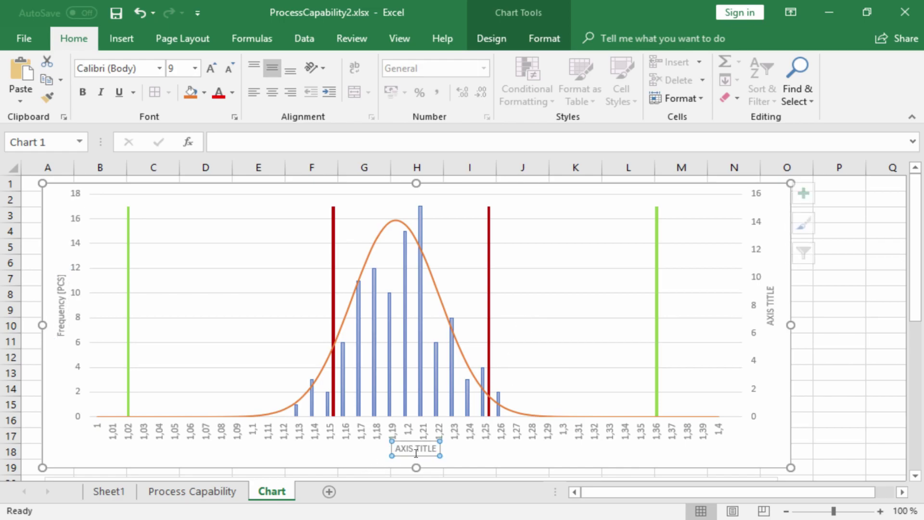
triple_click(423, 449)
right_click(424, 449)
key(Escape)
click(477, 297)
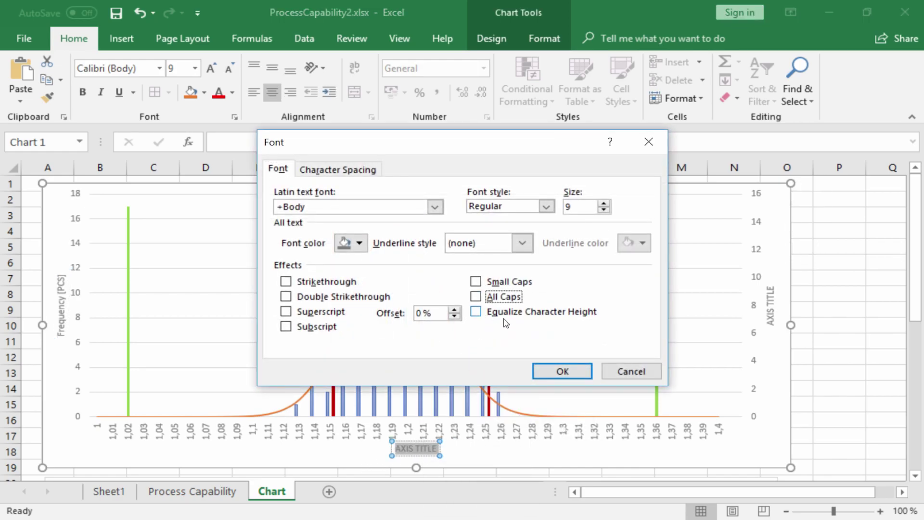
click(559, 372)
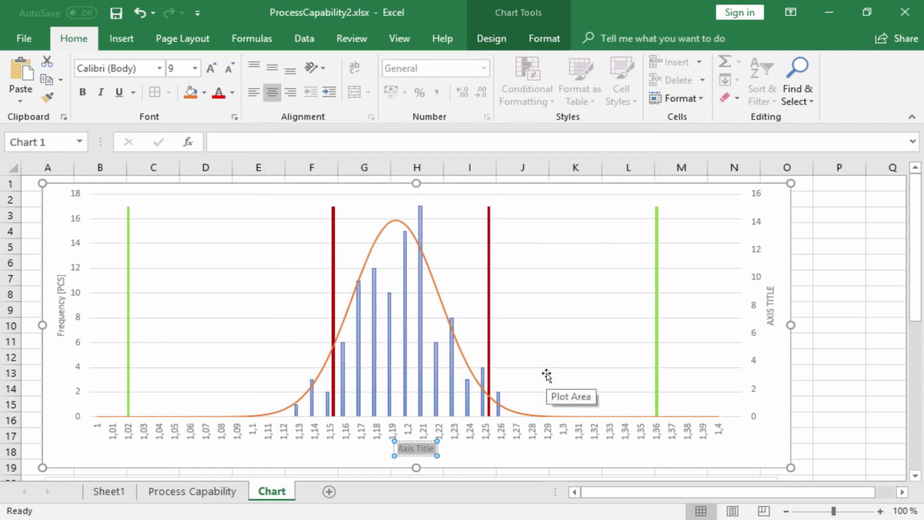
text(Values [mm])
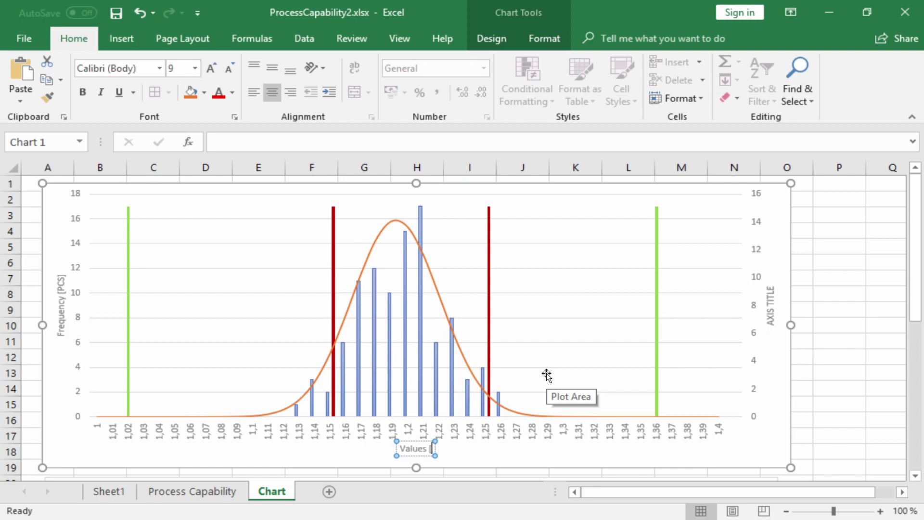
click(836, 368)
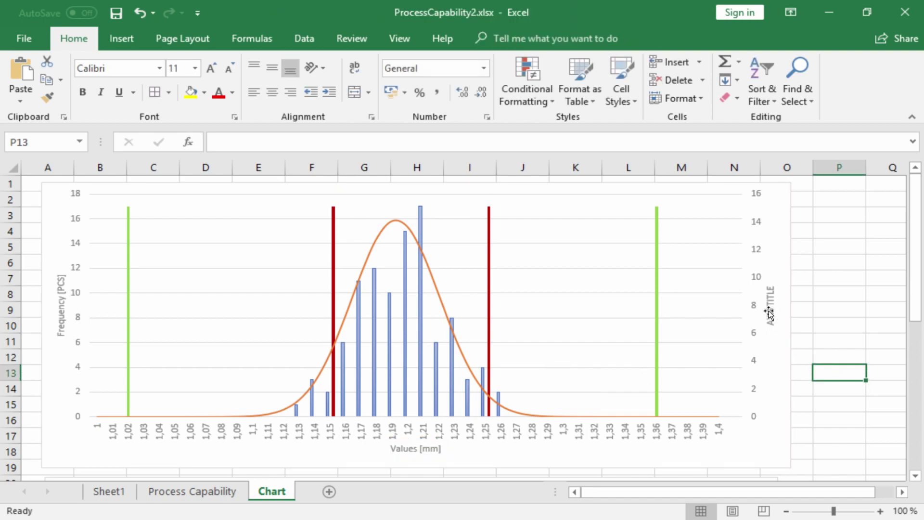
Turn off All Caps for the secondary vertical axis title and begin its text with "Probability Mass Function f(".
double_click(770, 308)
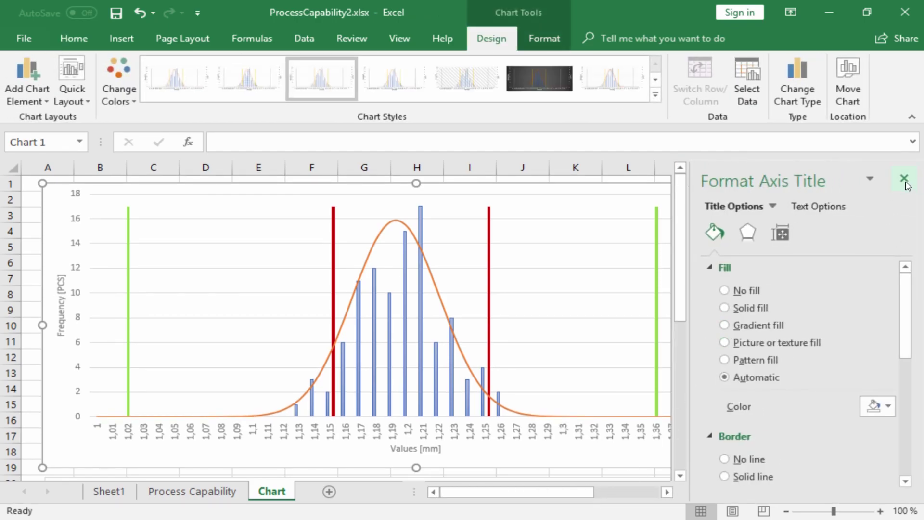
click(905, 185)
right_click(772, 302)
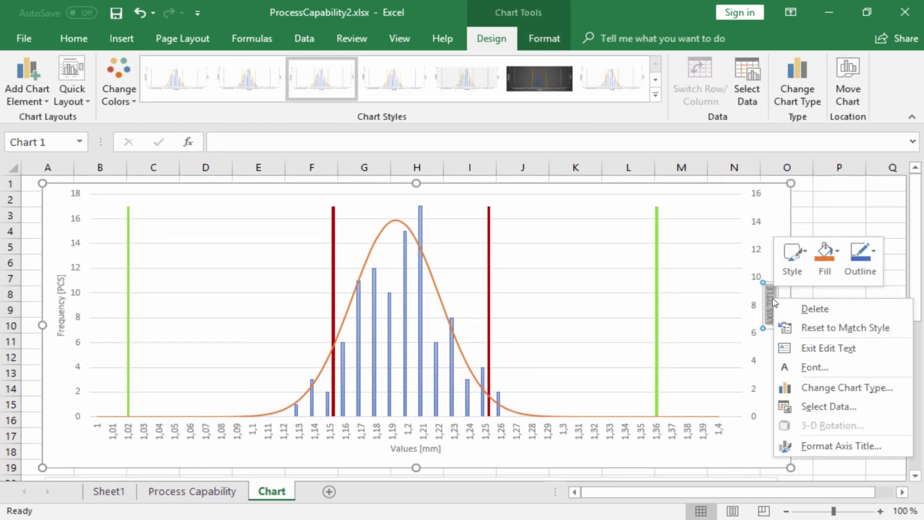
click(814, 367)
click(482, 297)
click(563, 371)
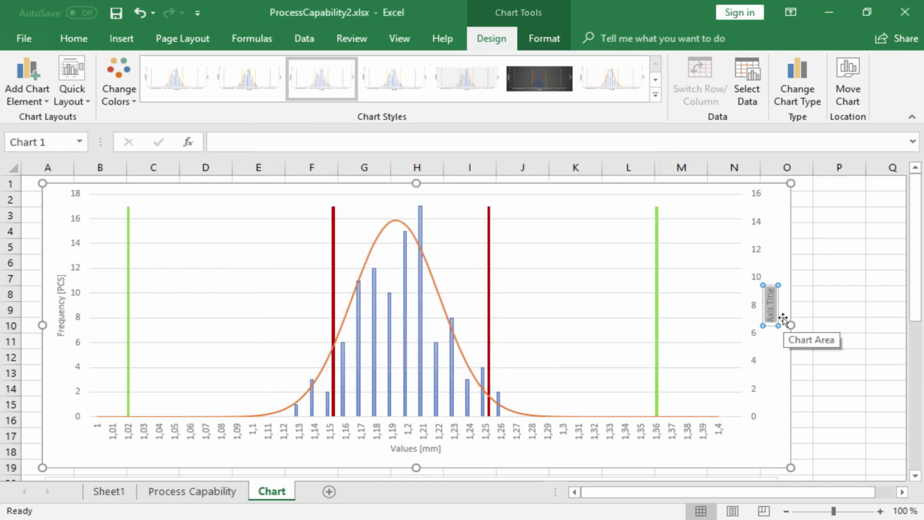
text(Prob)
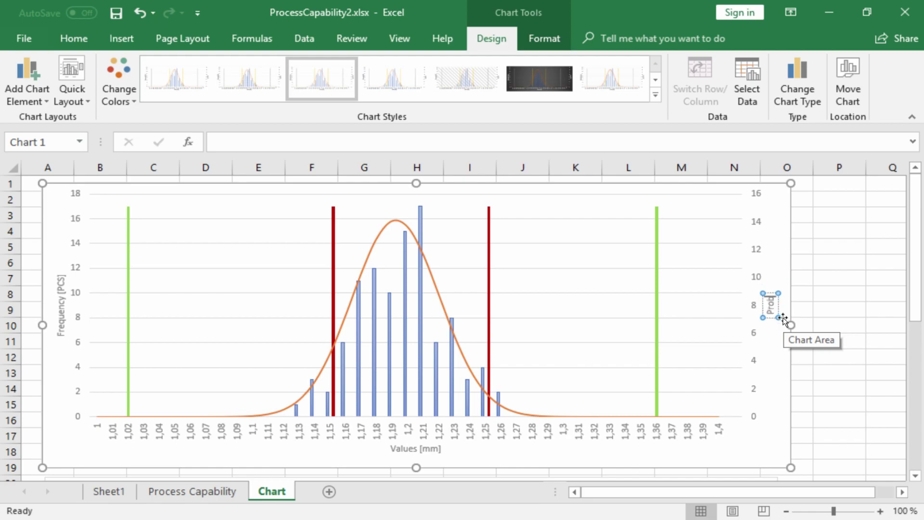
text(ability Mas)
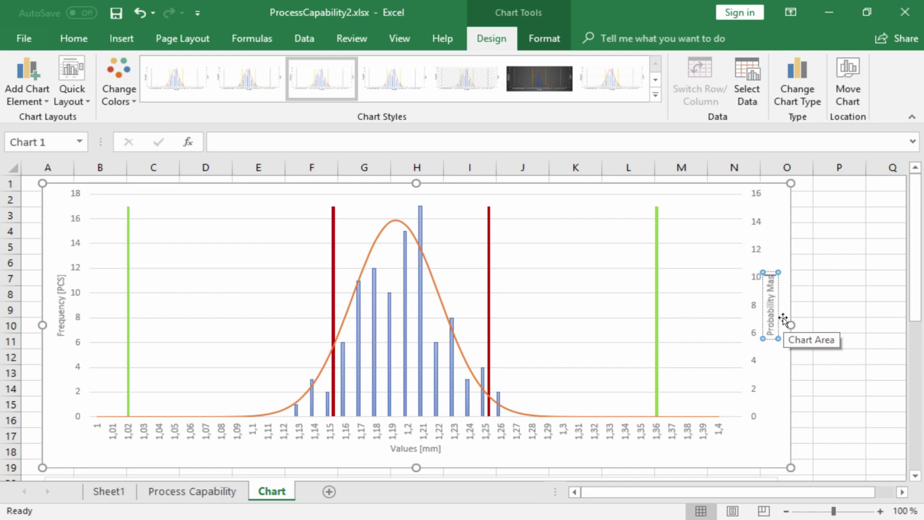
text(s Function f()
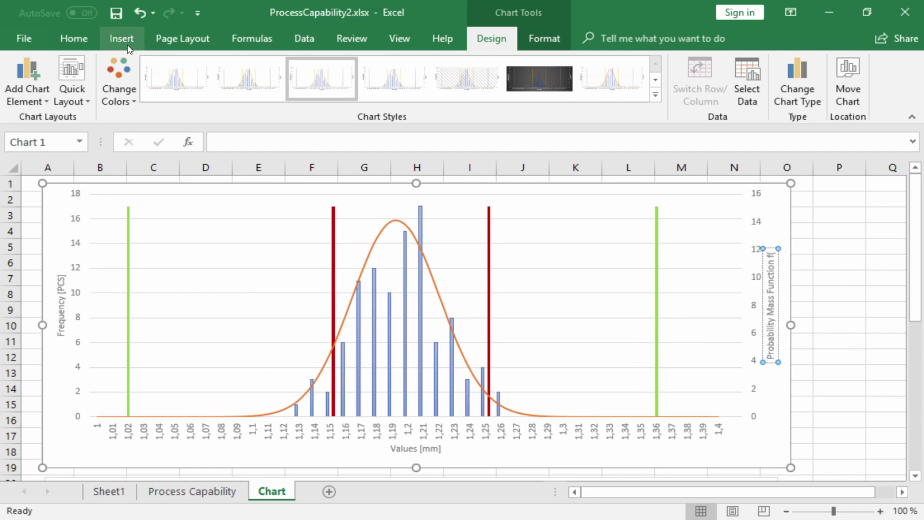
Complete the secondary axis title as "Probability Mass Function f(µ,σ)", inserting the Micro Sign and Greek Small Letter Sigma symbols.
click(121, 39)
click(857, 81)
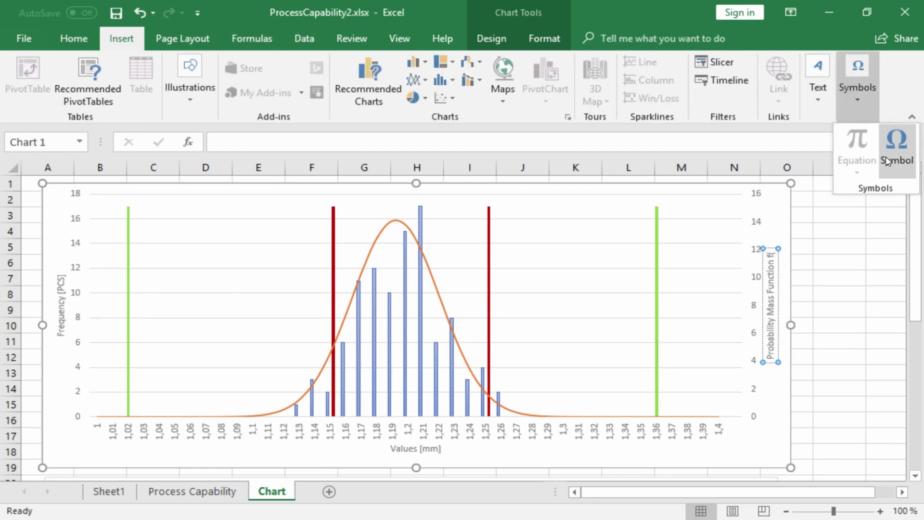
click(896, 150)
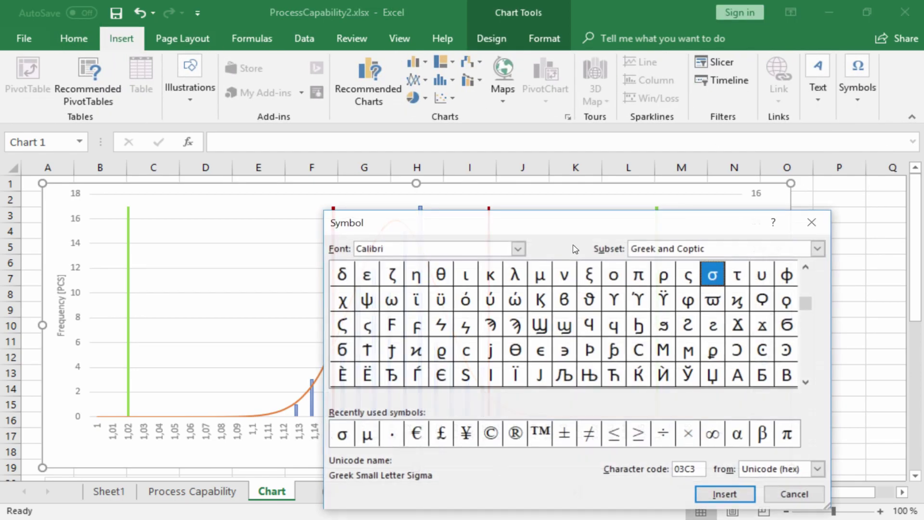
click(367, 436)
click(725, 494)
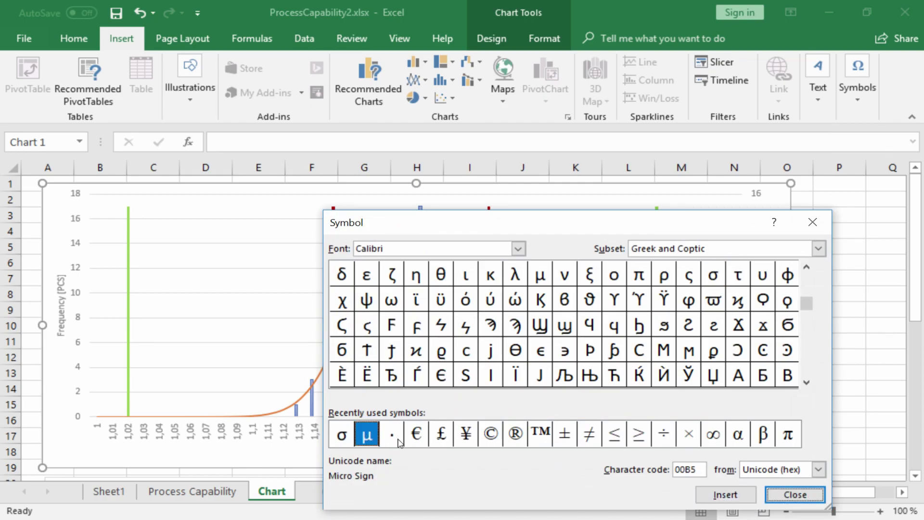
click(342, 436)
click(725, 494)
click(795, 494)
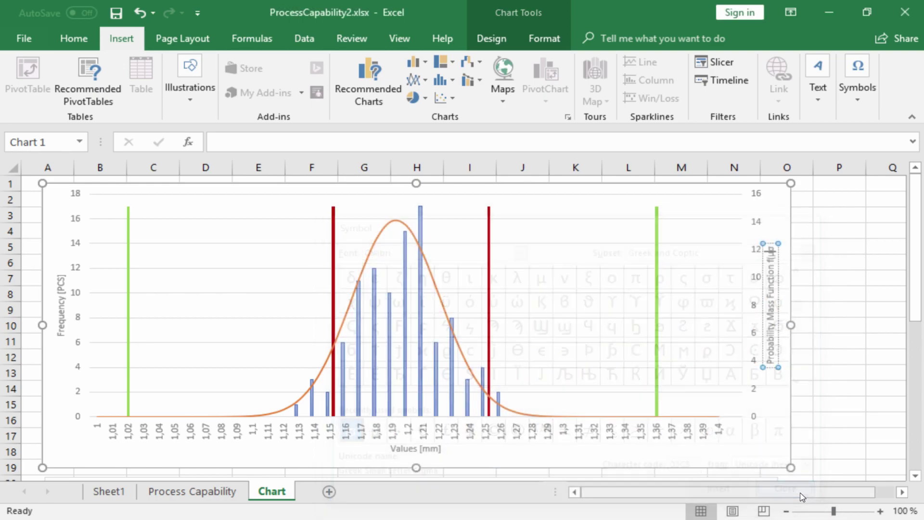
text(,σ)
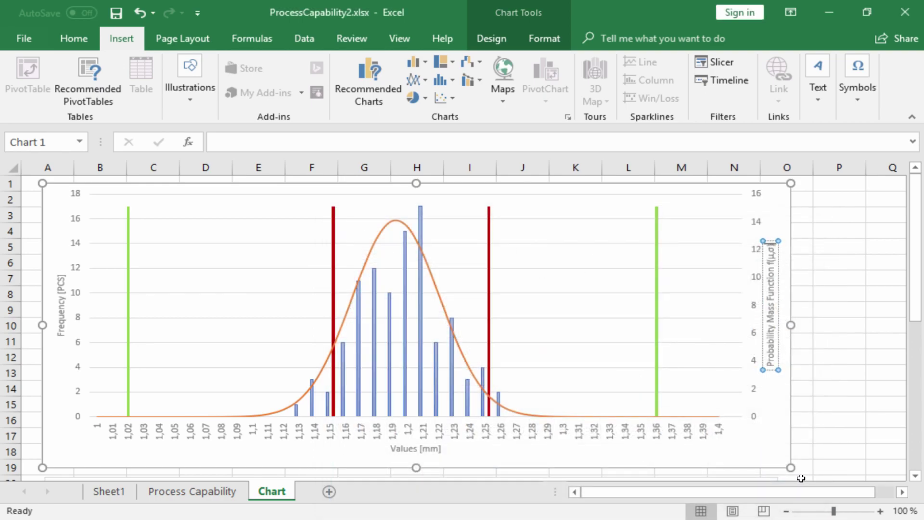
click(859, 417)
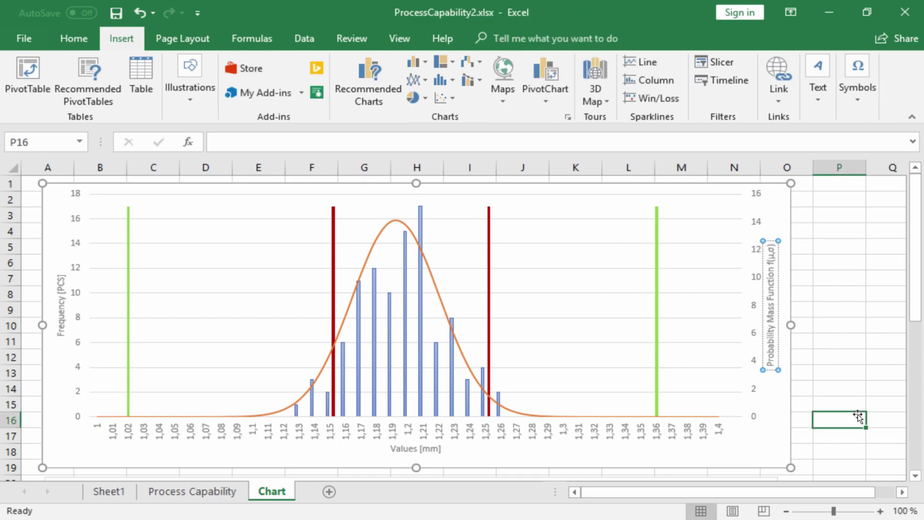
click(773, 209)
click(817, 194)
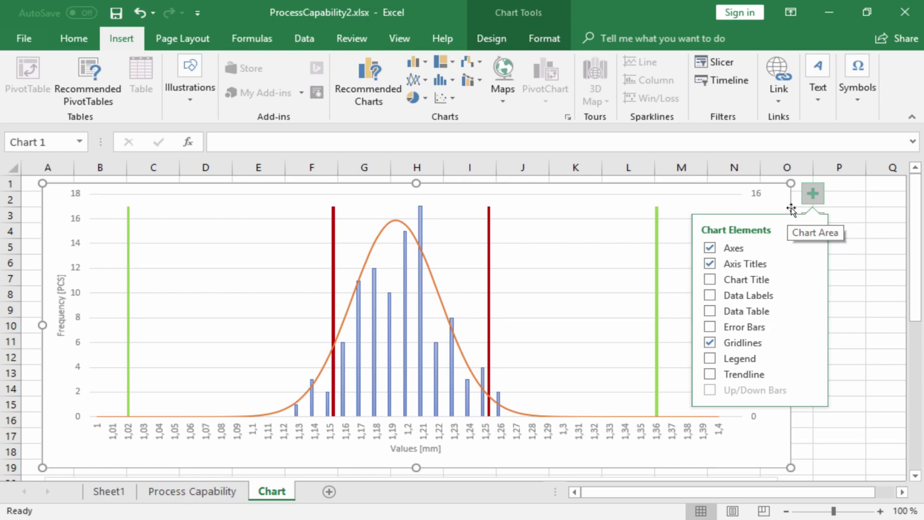
click(854, 323)
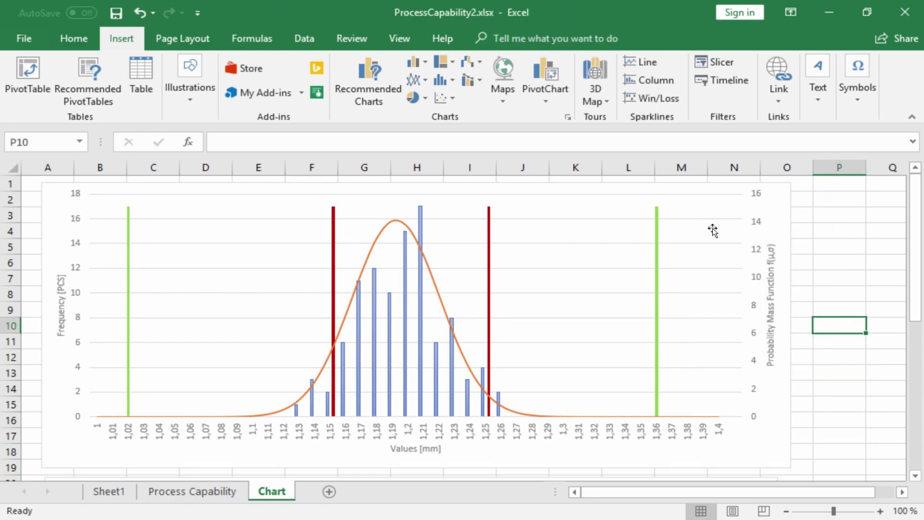
click(773, 215)
click(812, 193)
click(850, 274)
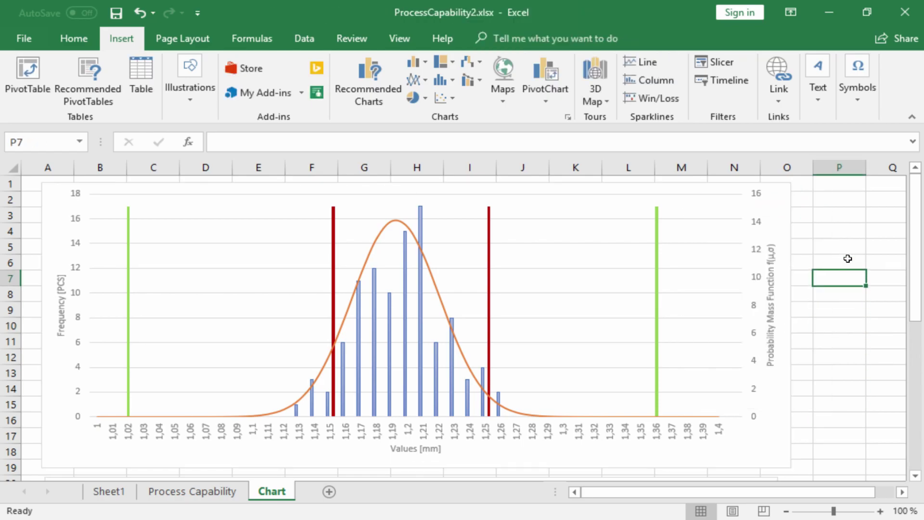
click(780, 214)
click(835, 323)
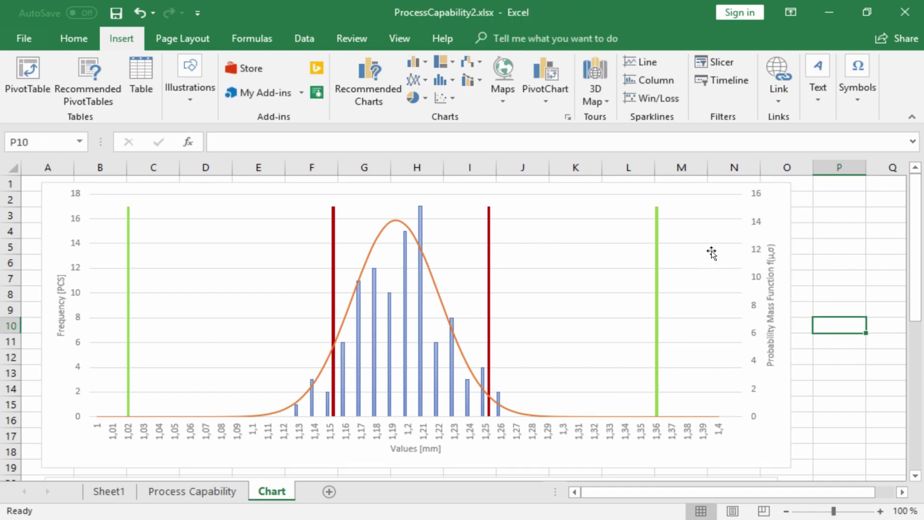
Add a chart title to the frequency chart and set its text to "Process Capability".
right_click(718, 225)
click(695, 233)
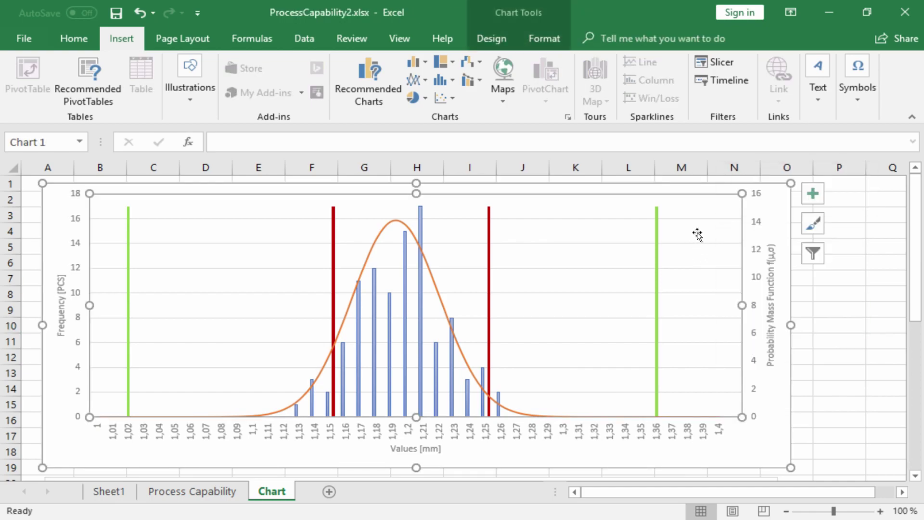
click(813, 193)
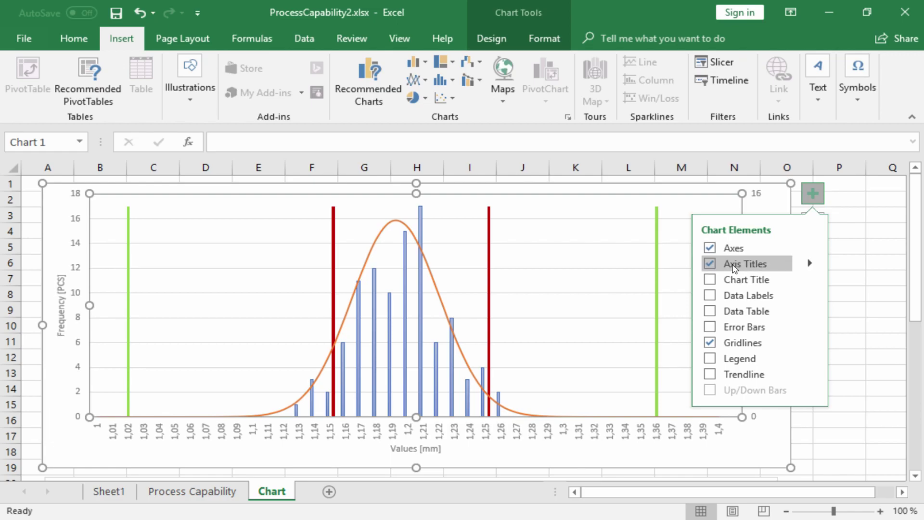
click(710, 280)
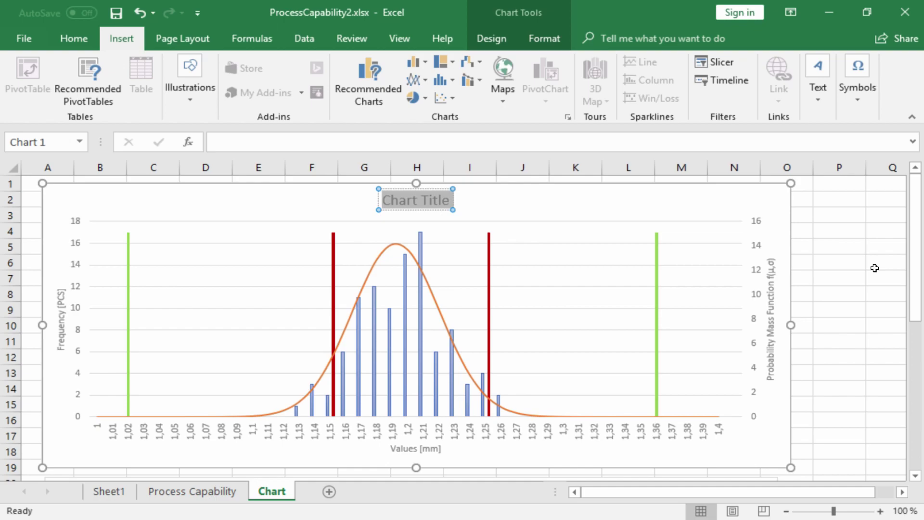
text(Proc)
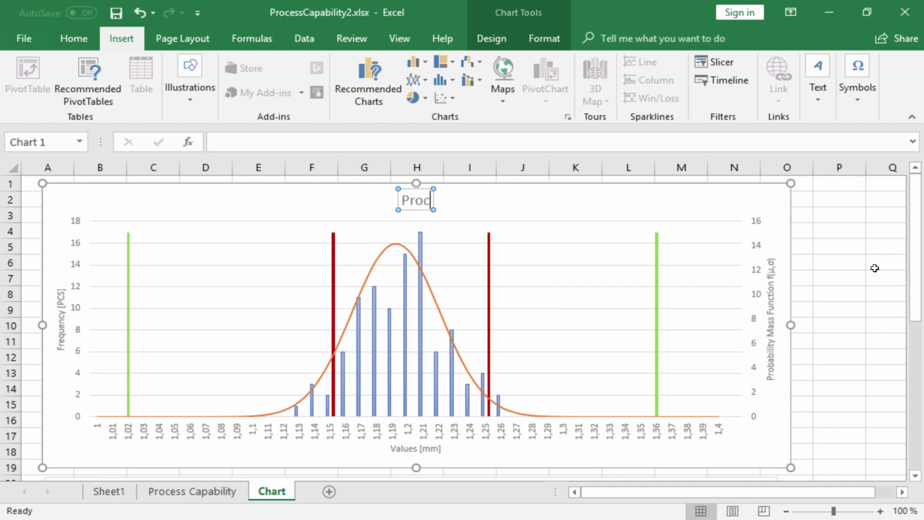
text(ess Capability)
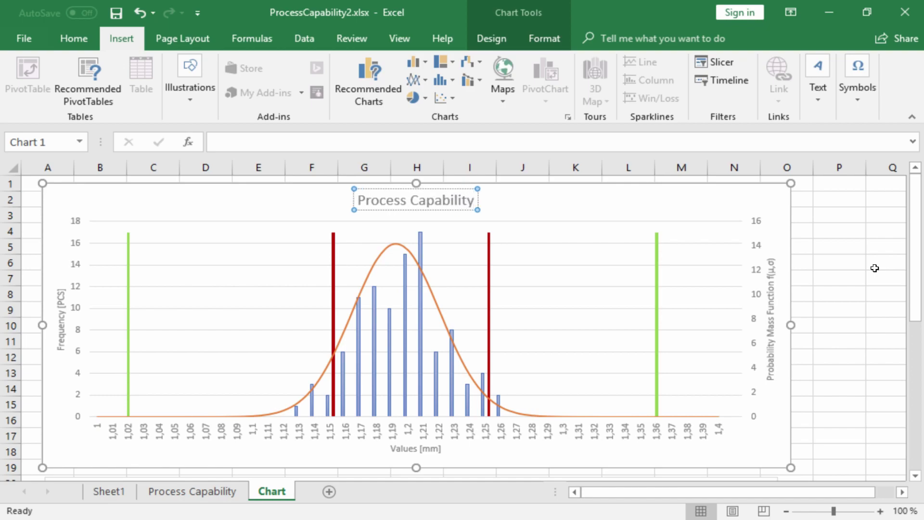
click(842, 282)
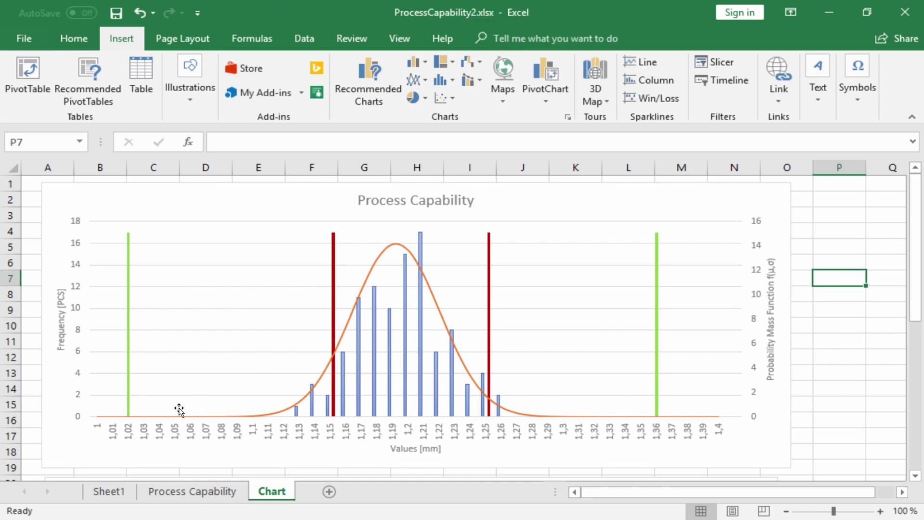
On the Process Capability sheet, enter the label "CPK (Process Capability Index)" in cell C9.
mouse_move(128, 411)
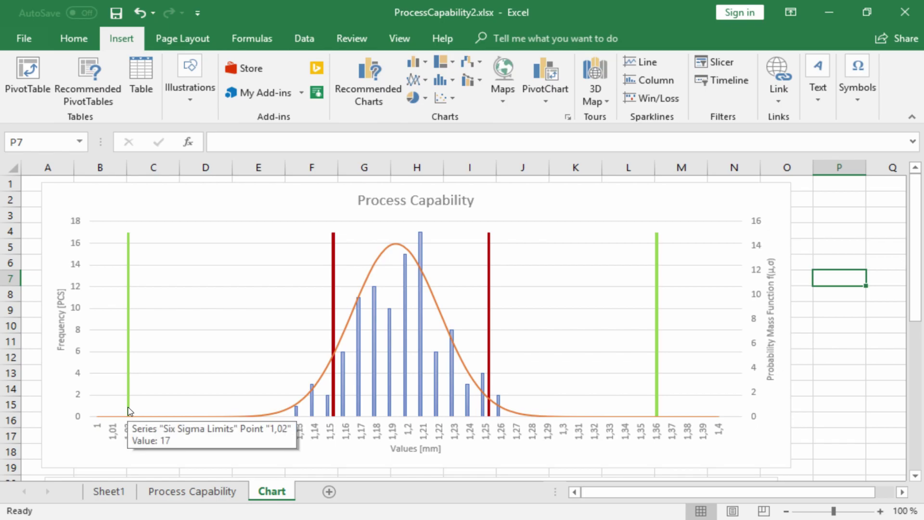
click(187, 490)
scroll(214, 356, up, 12)
click(179, 309)
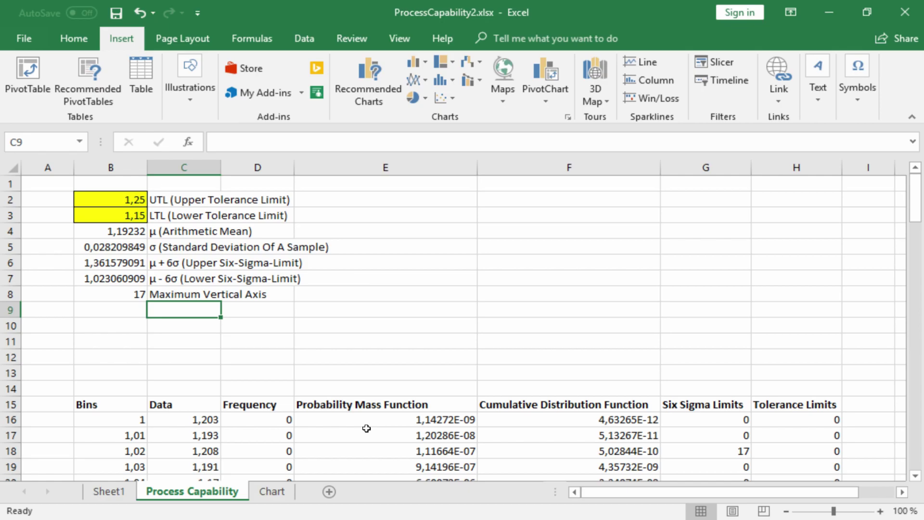
text(CPK )
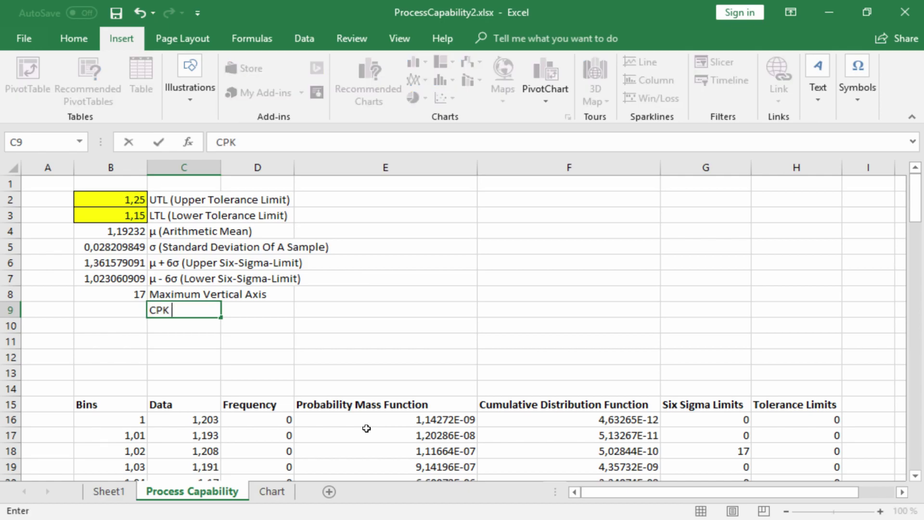
text((Process )
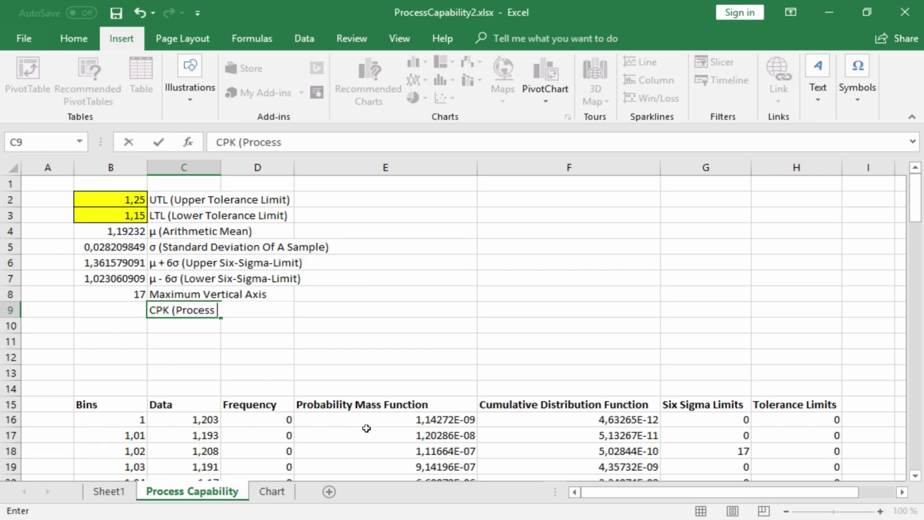
text(Capabilit)
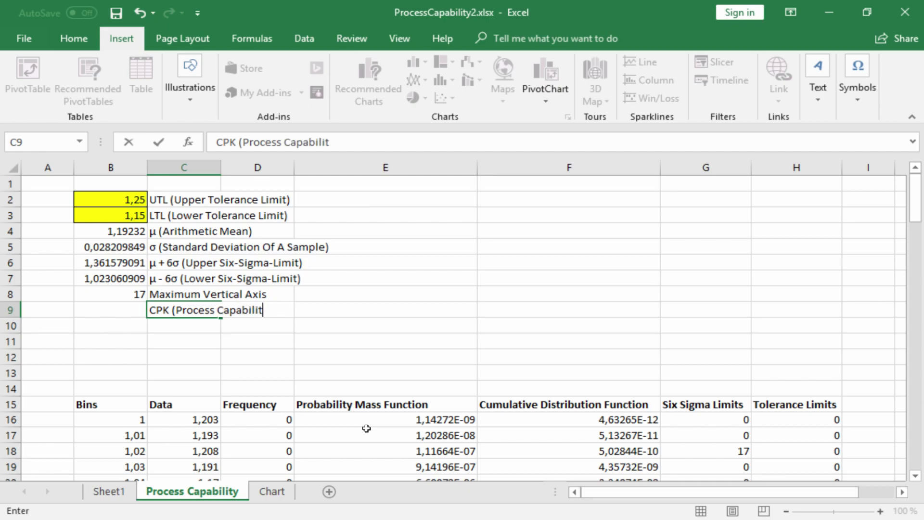
text(y Index))
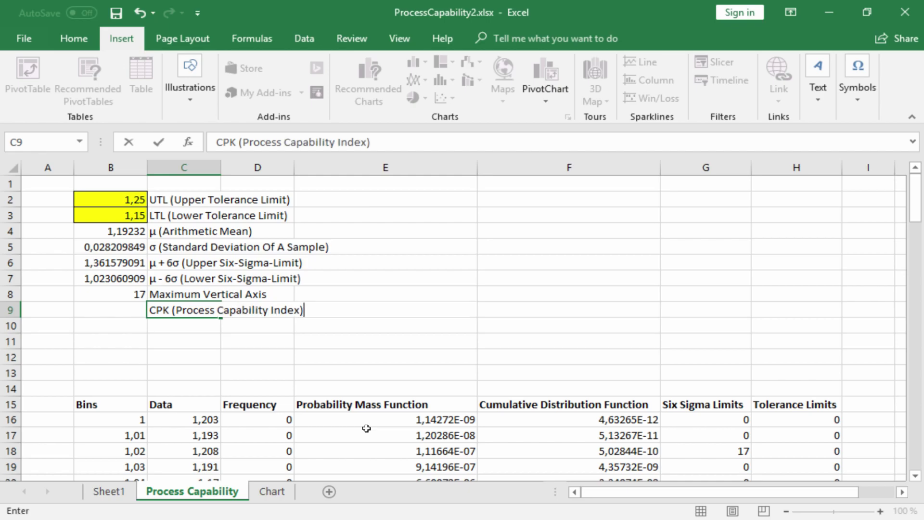
key(Left)
Calculate the CPK in cell B9 with the formula =MIN(B2-B4;B4-B3)/(3*B5).
text(=)
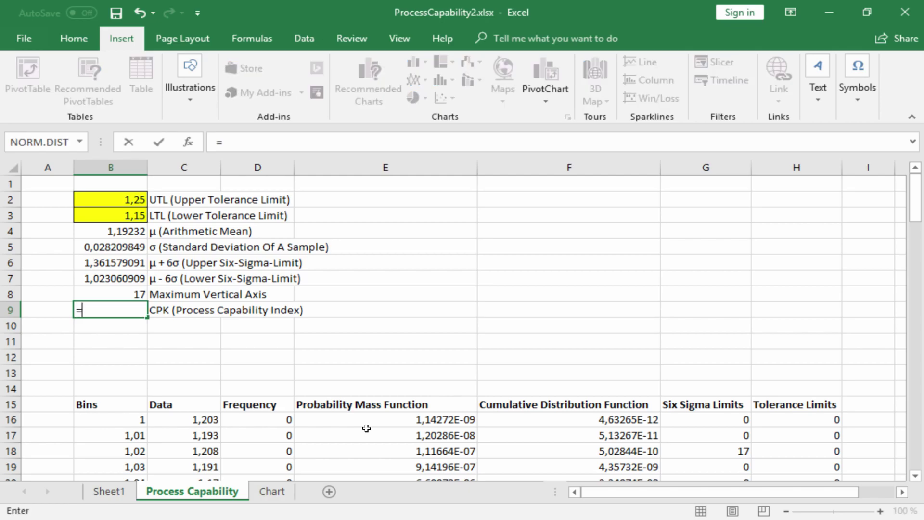
text(Min()
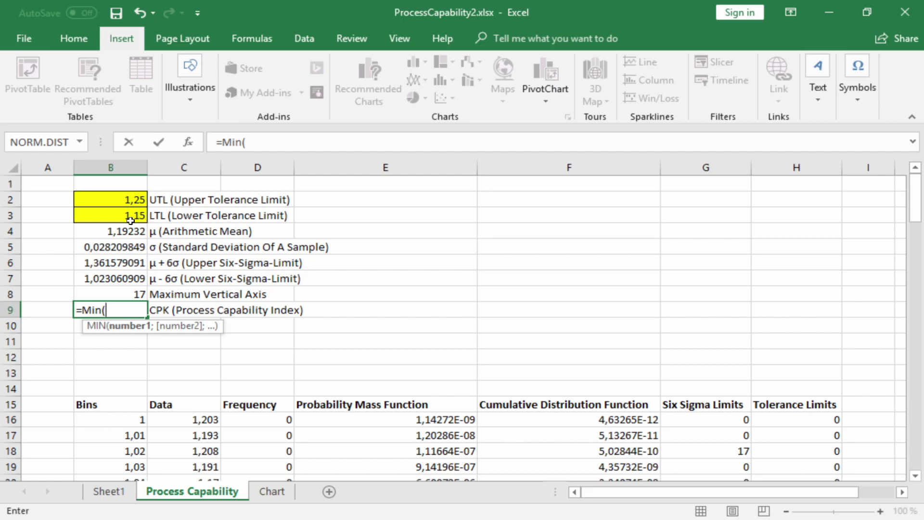
click(130, 200)
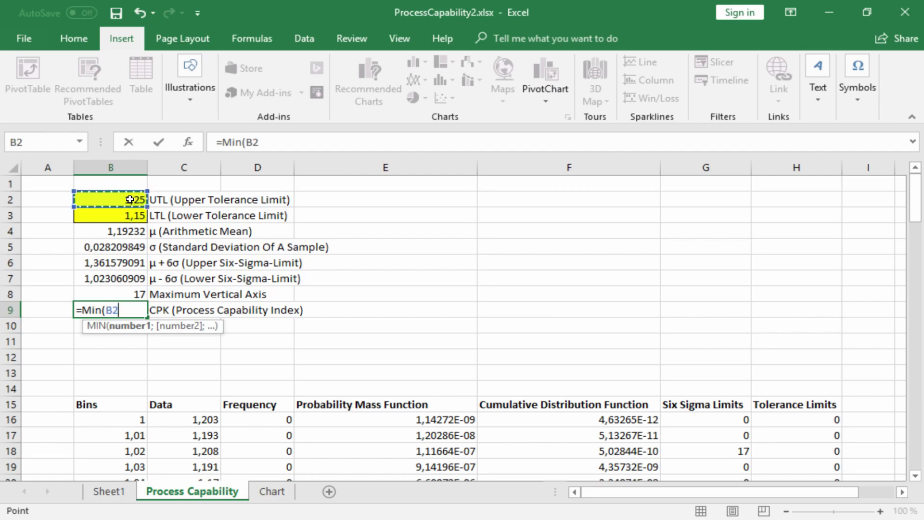
text(-)
click(116, 230)
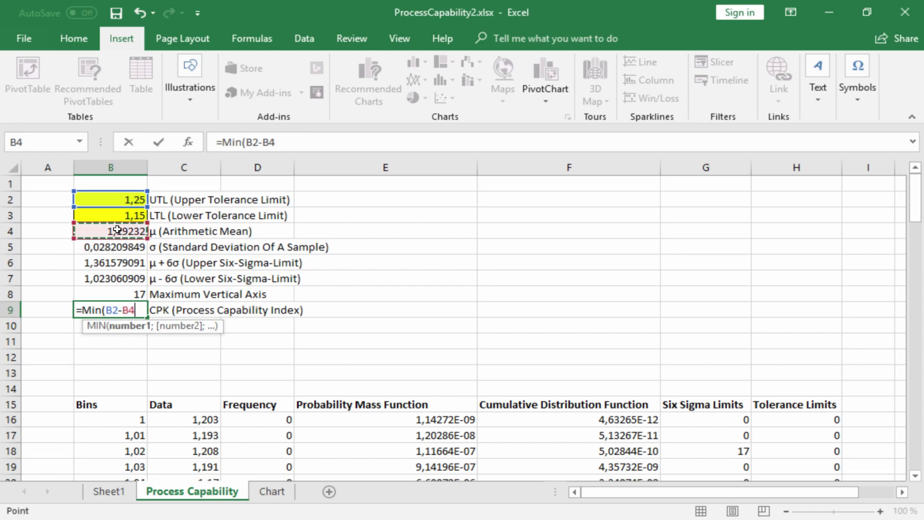
text(;)
click(117, 229)
text(-)
click(112, 217)
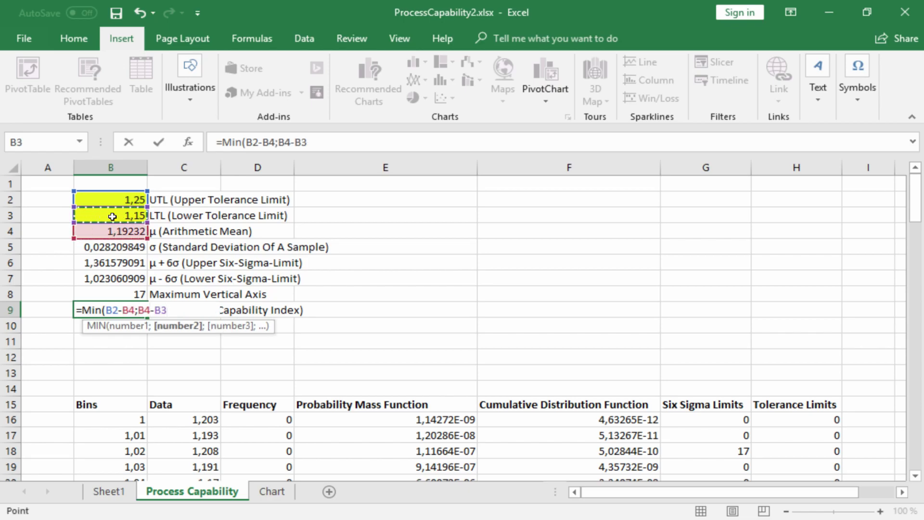
text()/()
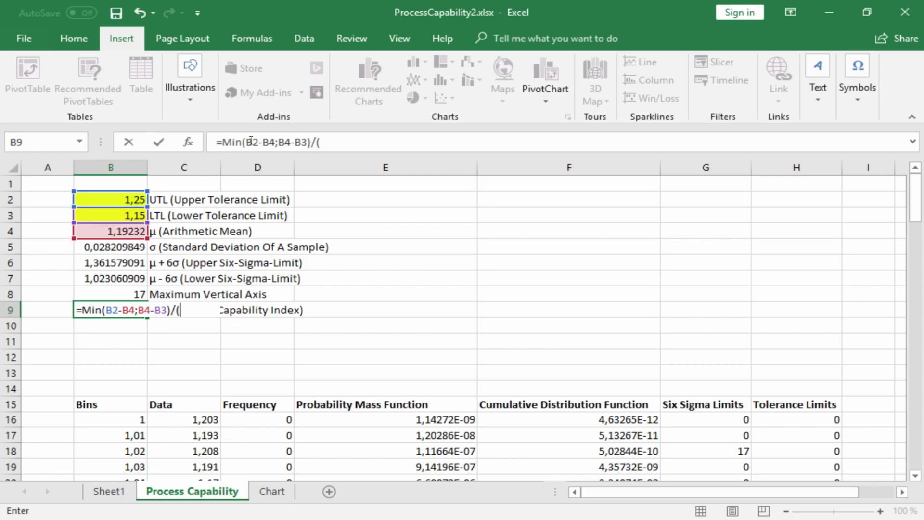
click(351, 142)
text(3*)
click(122, 251)
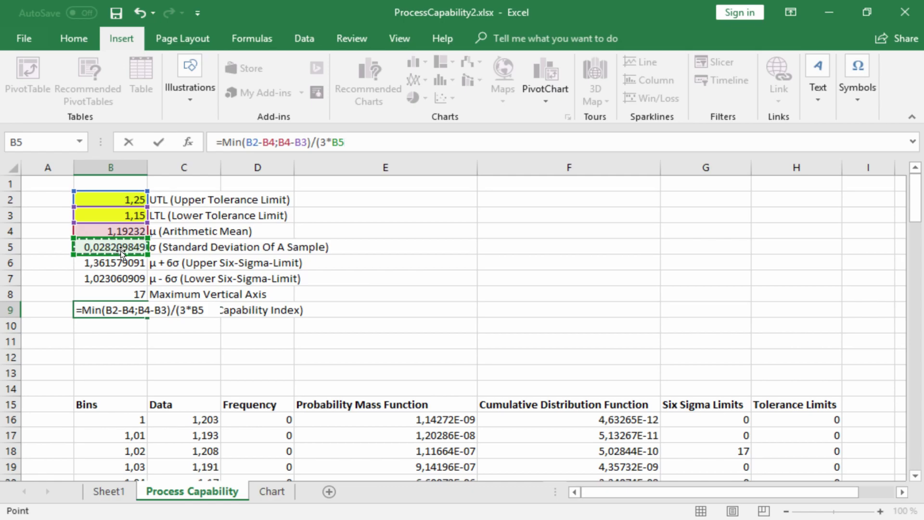
text())
key(Return)
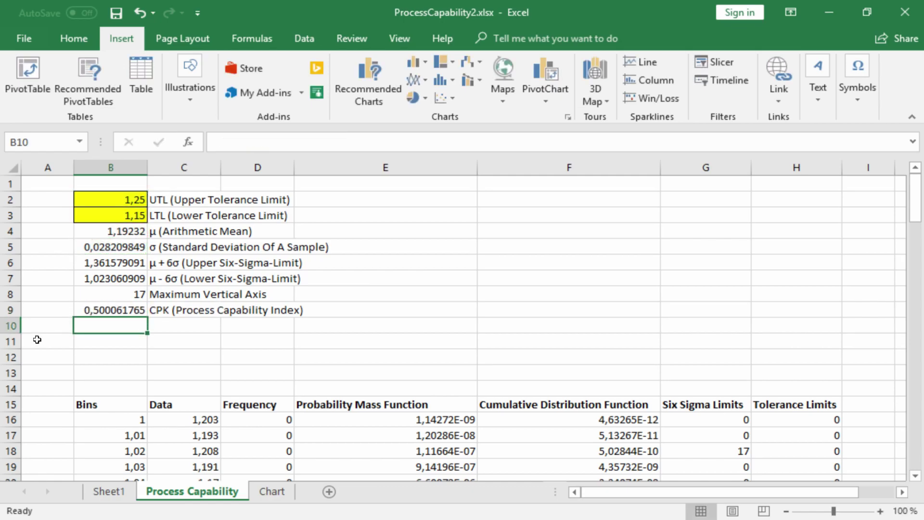
Format the CPK value in cell B9 as Number with 2 decimal places.
right_click(104, 310)
click(125, 446)
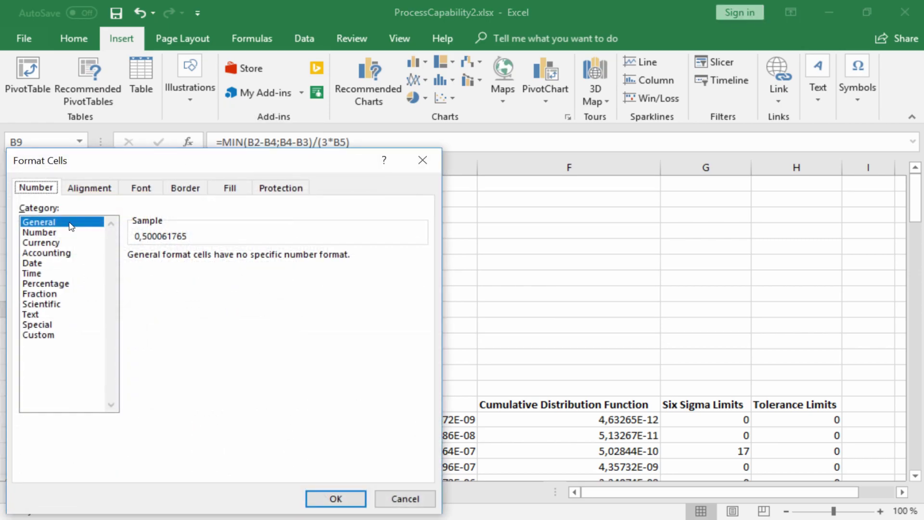
click(40, 233)
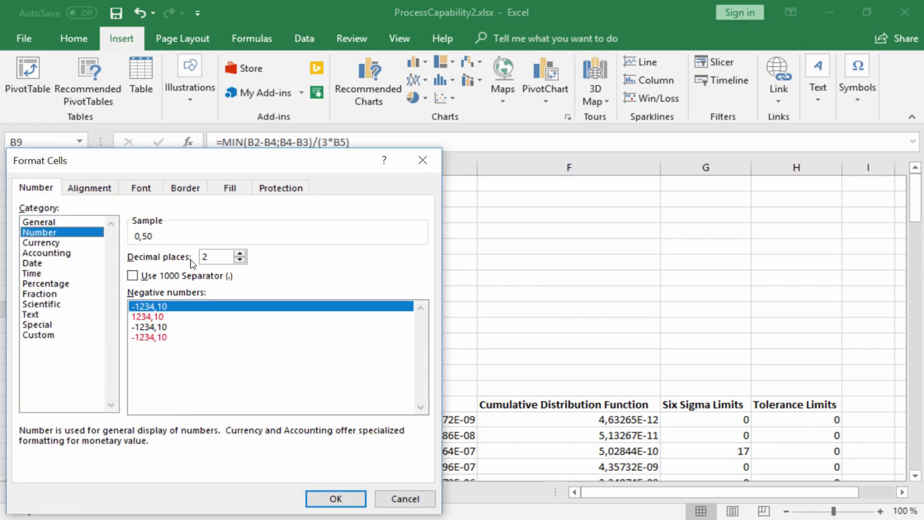
click(330, 498)
click(172, 359)
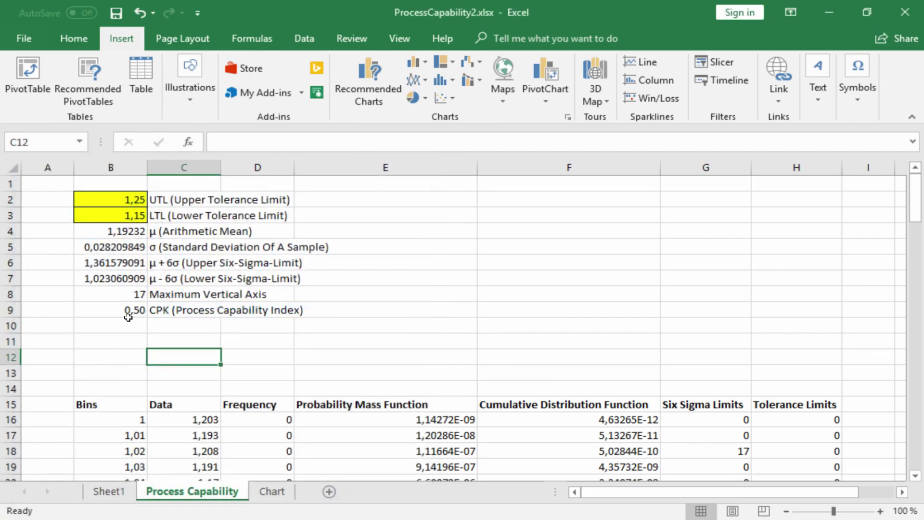
Enter the label "CP (Max. Possible Process Capability)" in cell C10.
click(173, 327)
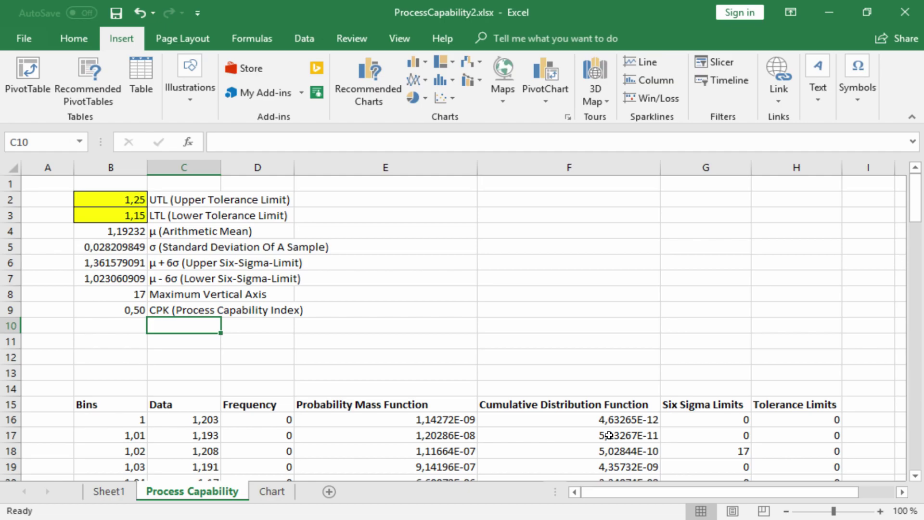
text(CP ()
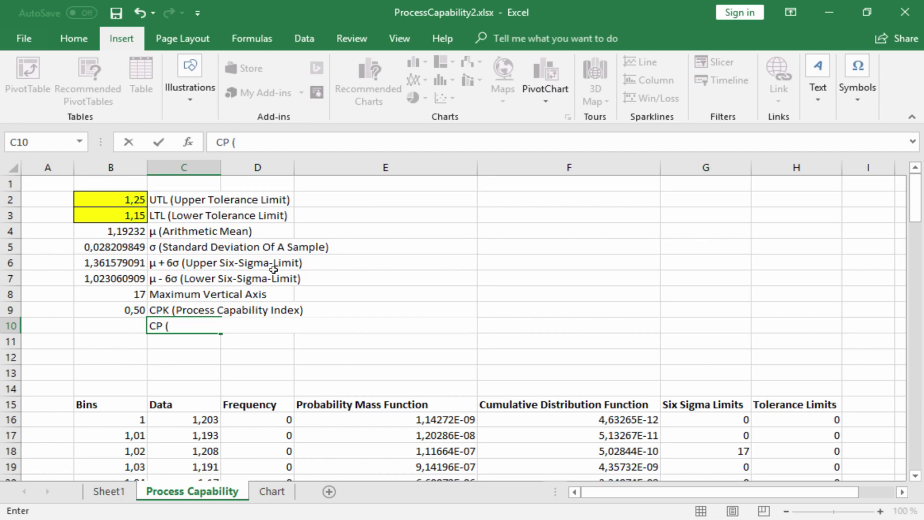
text(Max. Po)
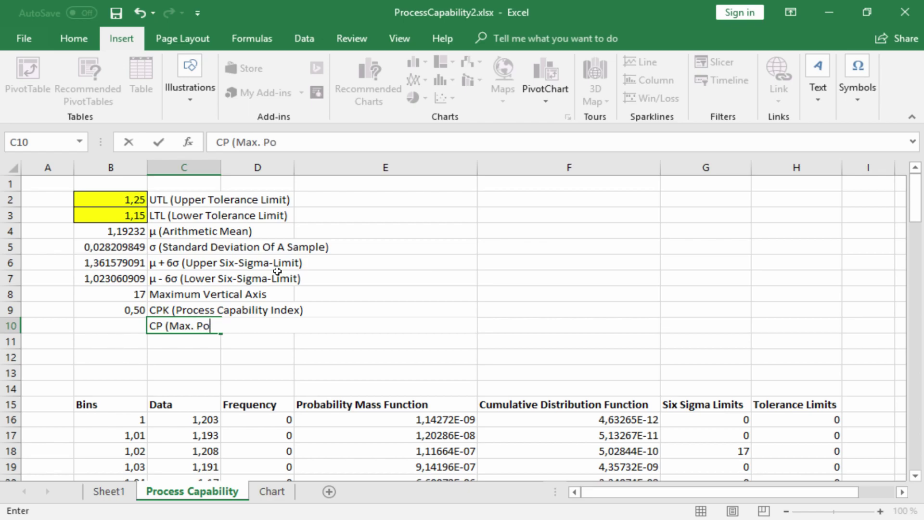
text(ssible Proce)
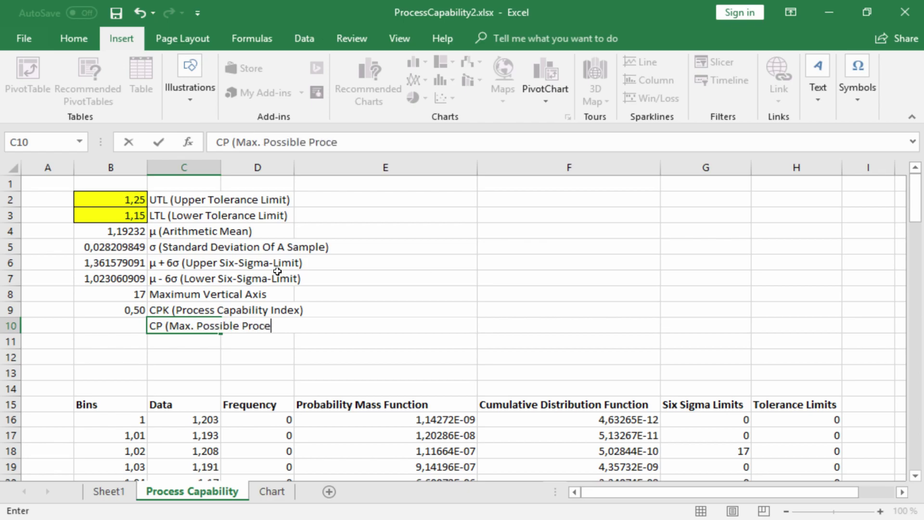
text(ss Capability))
key(Return)
Calculate the CP in cell B10 with the formula =(B2-B3)/(6*B5).
key(Up)
text(=)
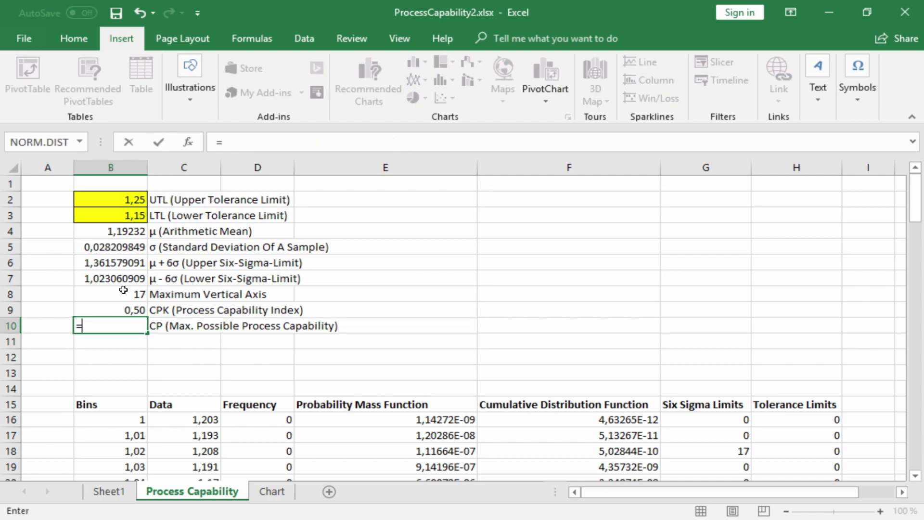
text(()
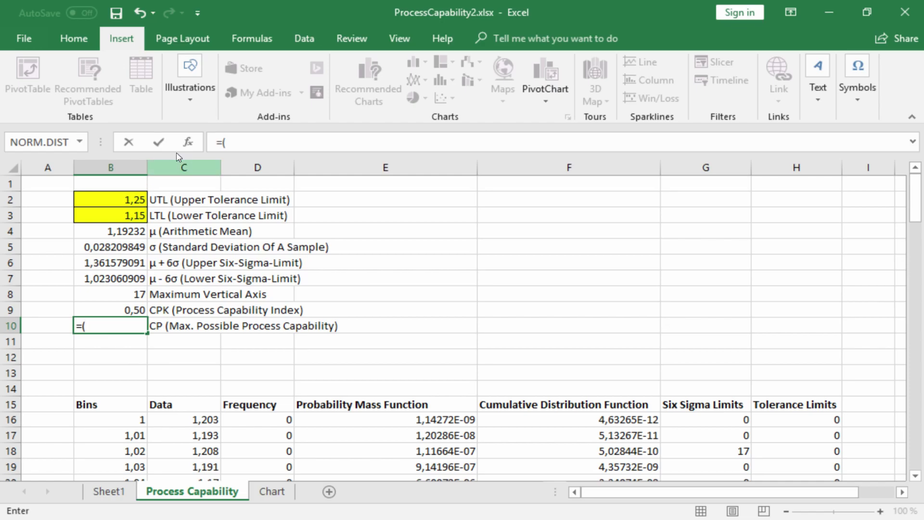
click(131, 199)
text(-)
click(141, 216)
text()/)
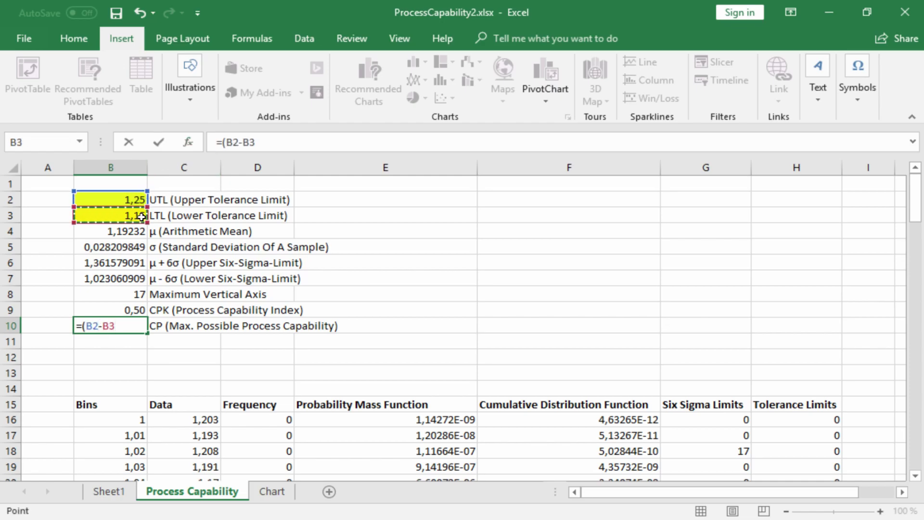
text((6*)
click(106, 249)
text())
key(Return)
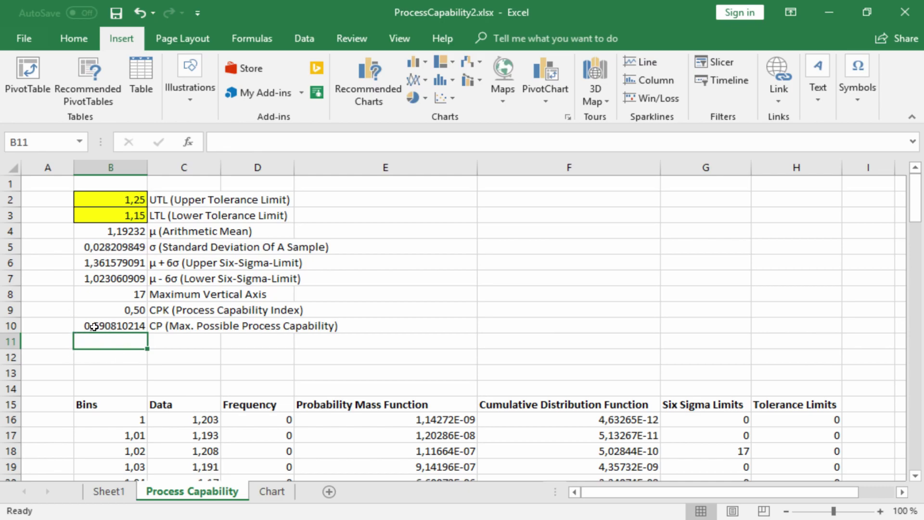
Format the CP value in cell B10 as Number with 2 decimal places.
right_click(111, 326)
click(164, 449)
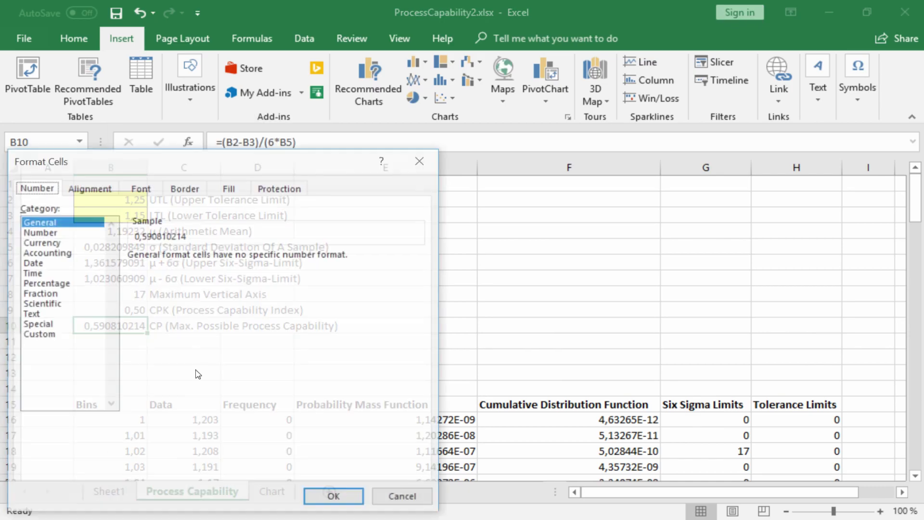
click(39, 232)
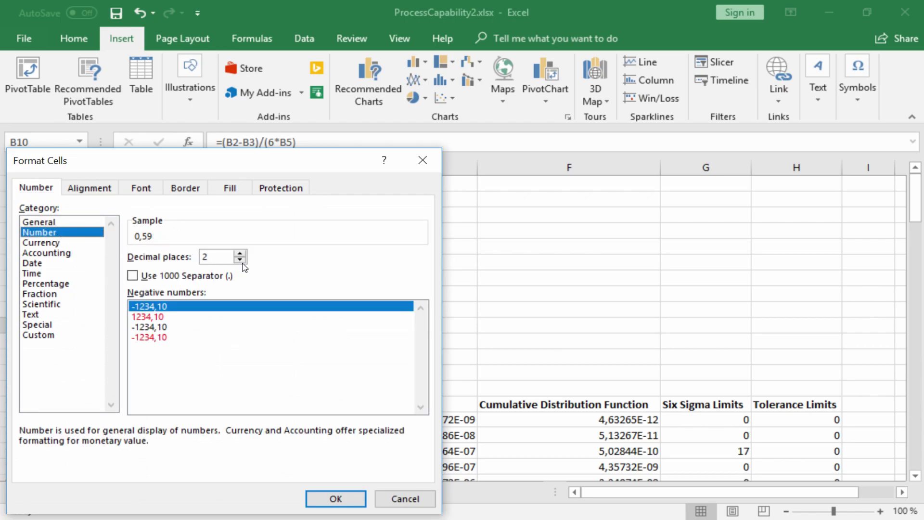
click(335, 498)
click(166, 327)
Enter the label "Parts within the tolerance limits, in 1. Mio. manufactured parts." in cell C11.
click(190, 345)
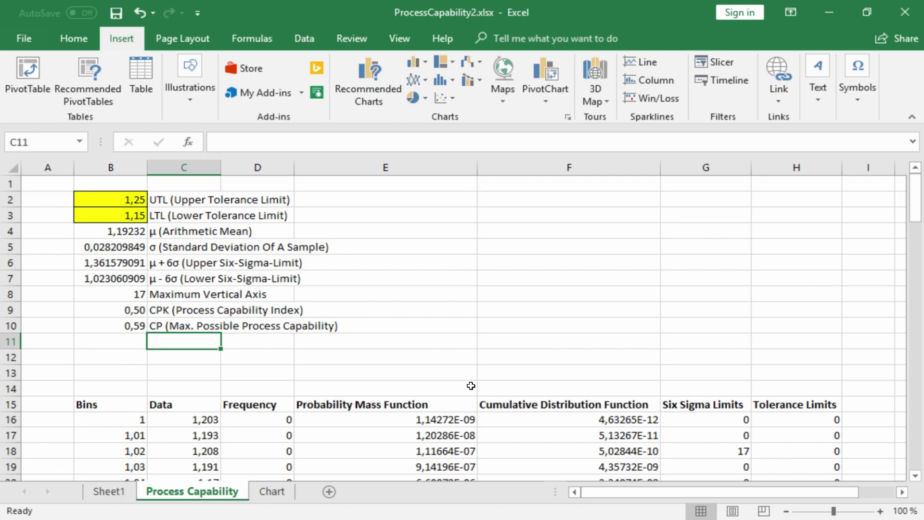
text(Parts)
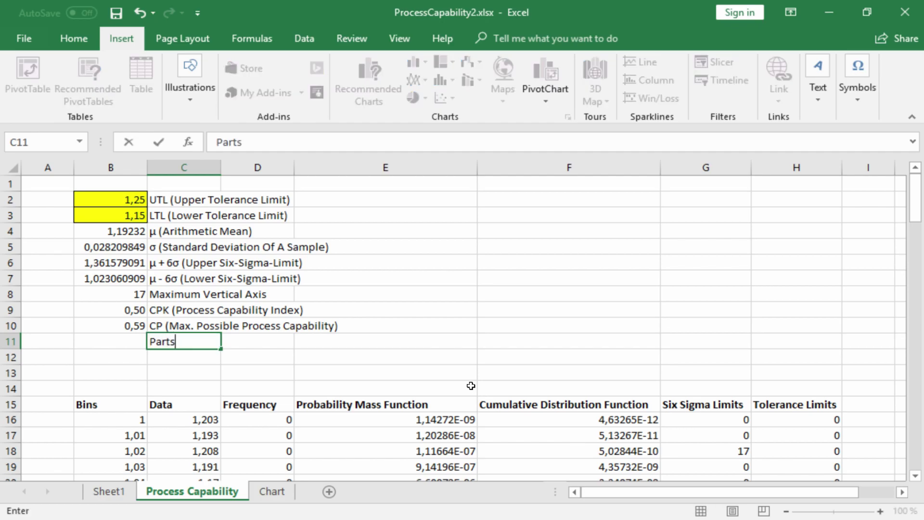
text( within th)
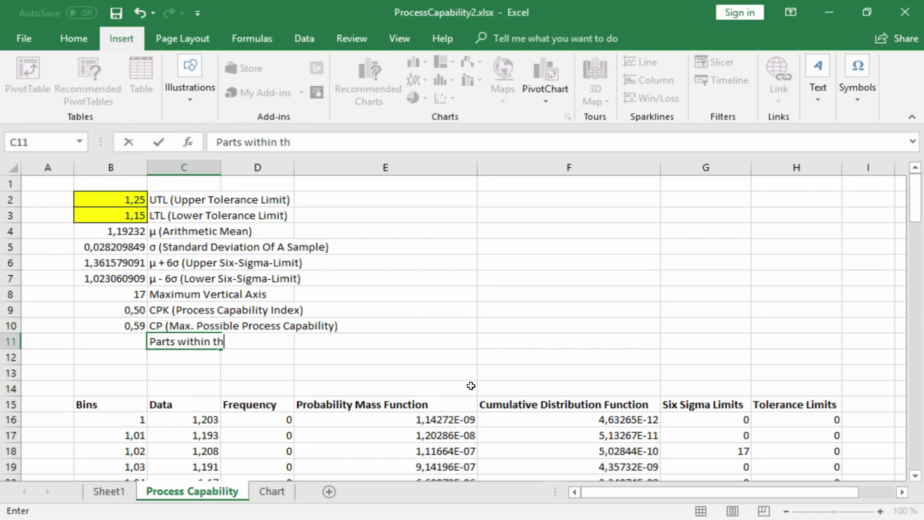
text(e tolerance limits)
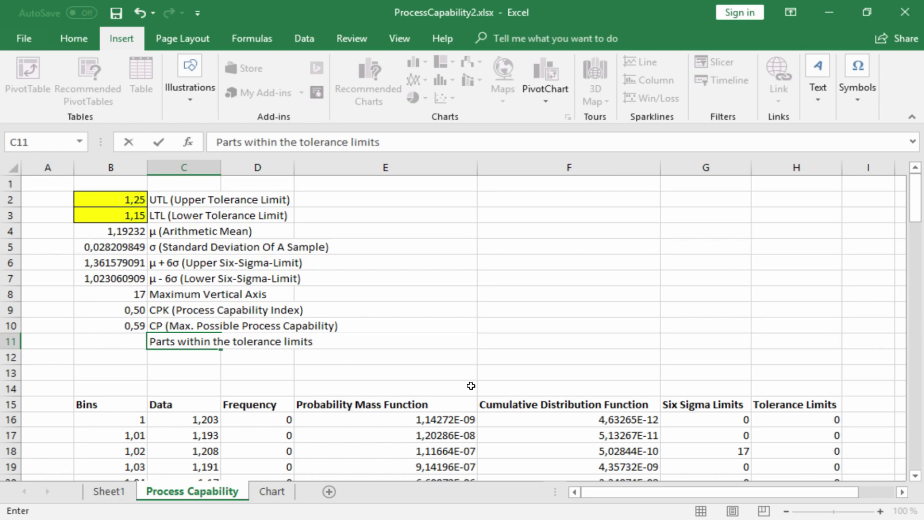
text(, in 1. Mio. m)
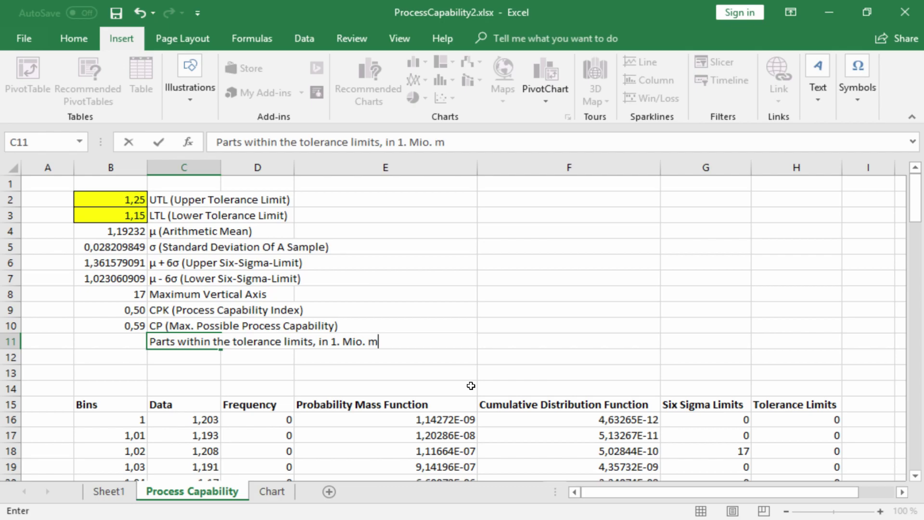
text(anufactured )
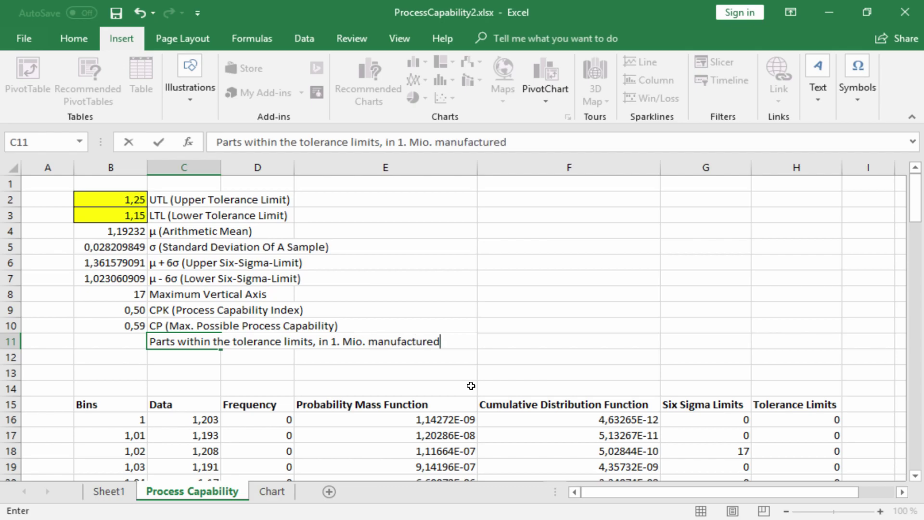
text(parts.)
key(Return)
Begin the formula in cell B11 with =VLOOKUP(B2;B16:F56;5;FALSE) followed by a minus sign.
key(Left)
key(Up)
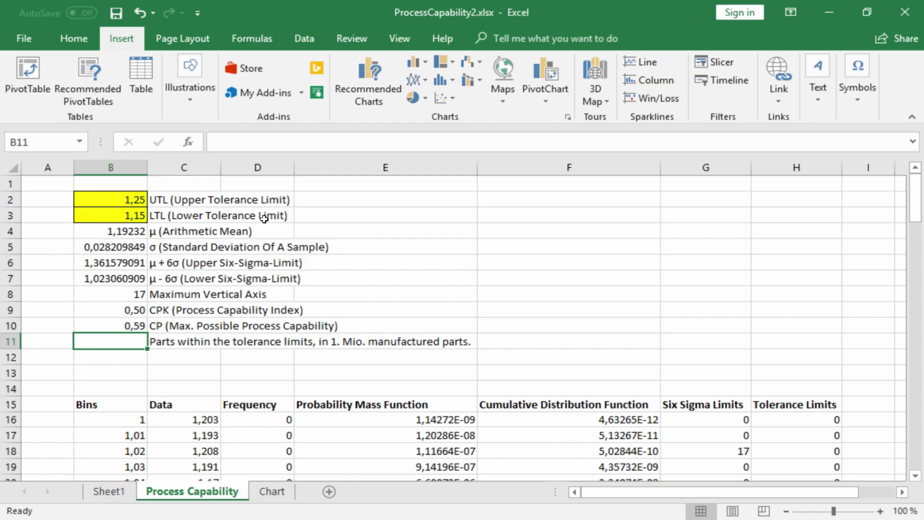
click(233, 143)
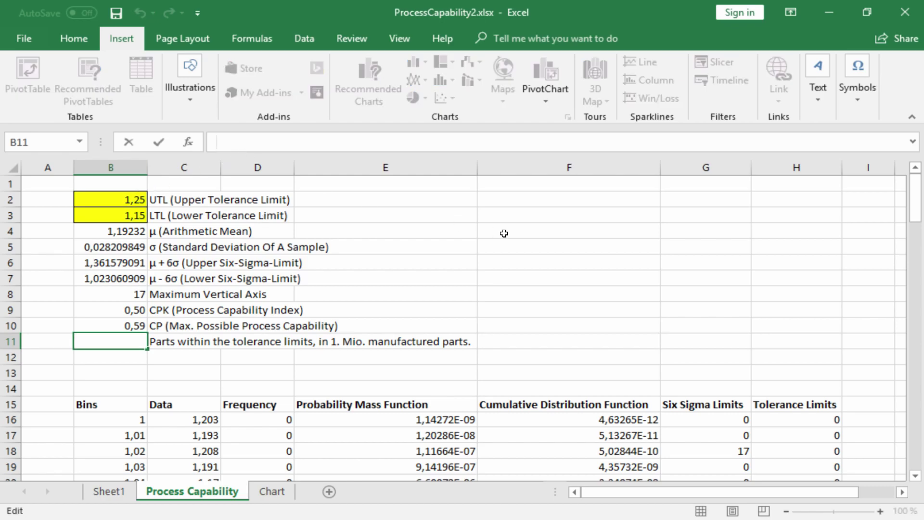
text(=)
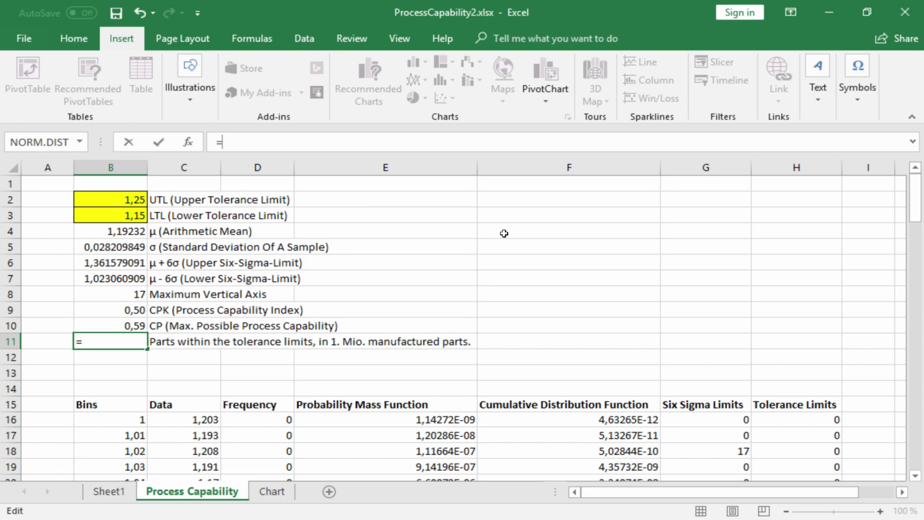
text(vlookup)
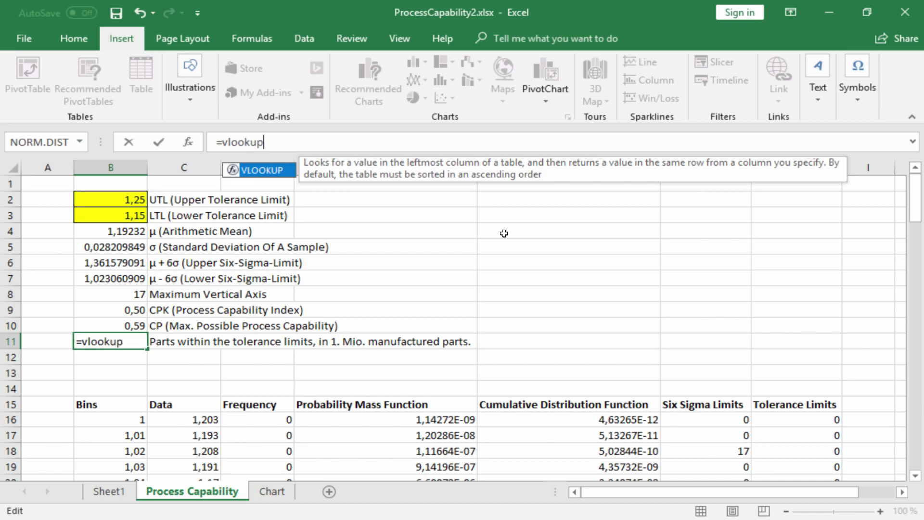
text(()
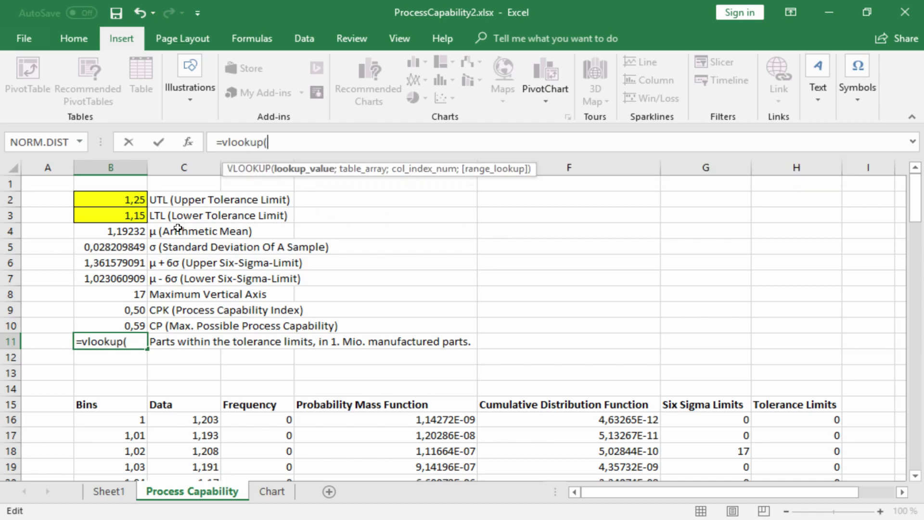
click(128, 200)
text(;)
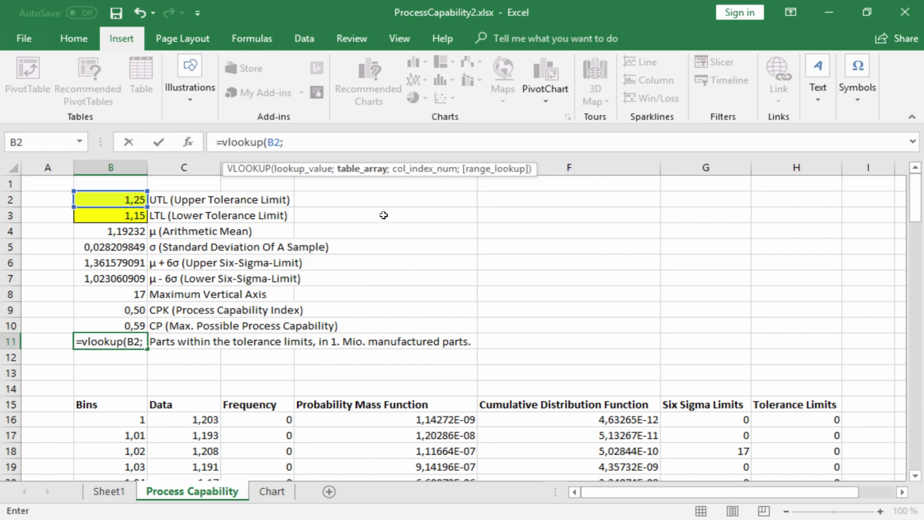
drag(118, 420, 645, 342)
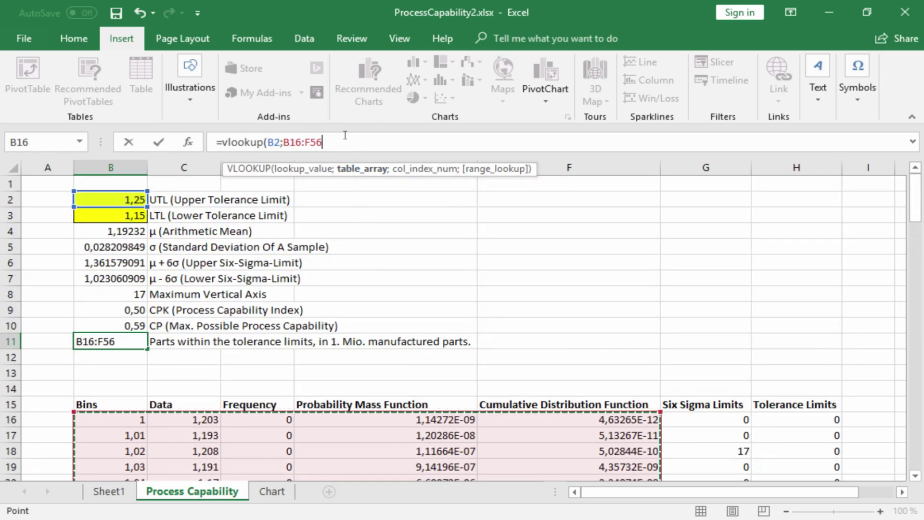
text(;)
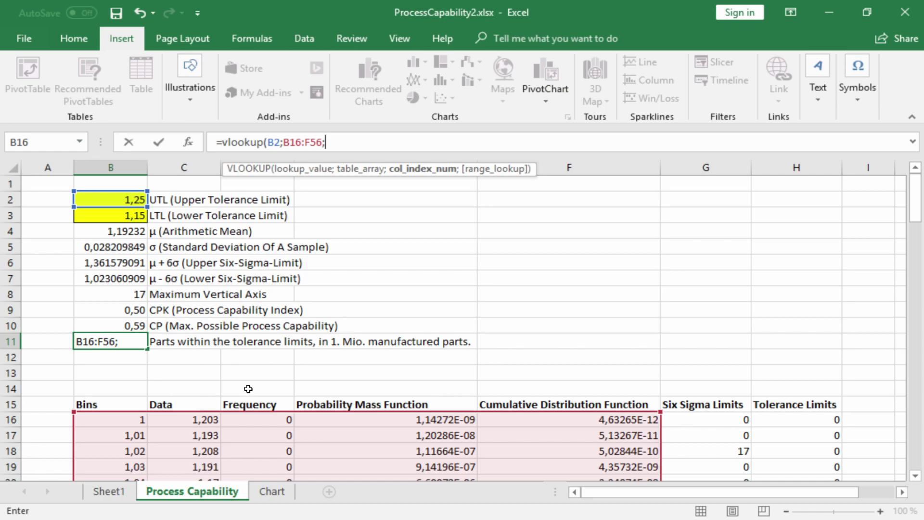
text(5;)
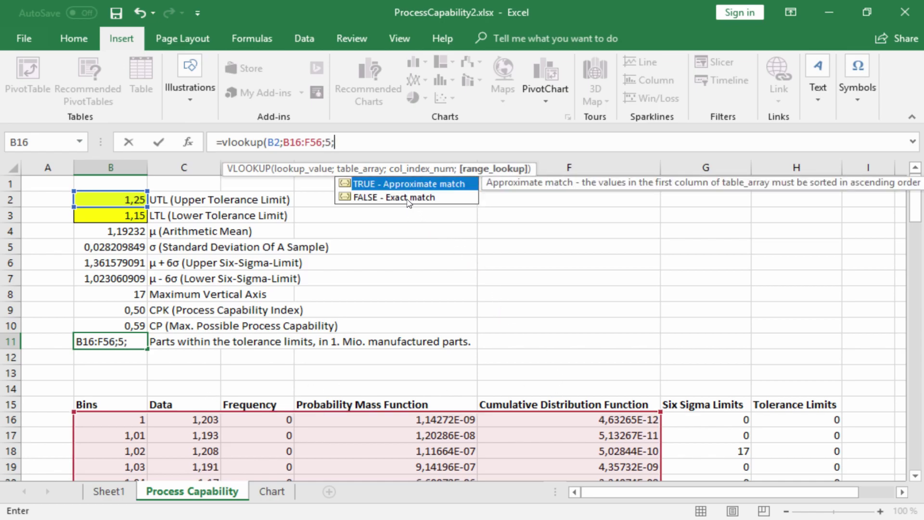
text(FALSE)-)
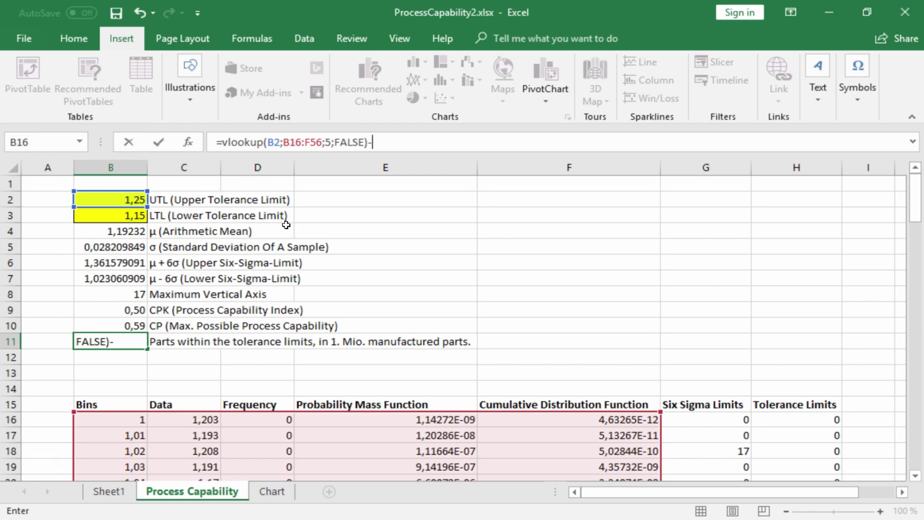
Extend the B11 formula by subtracting VLOOKUP(B3;B16:F56;5;FALSE) for the lower tolerance limit.
text(vlookup)
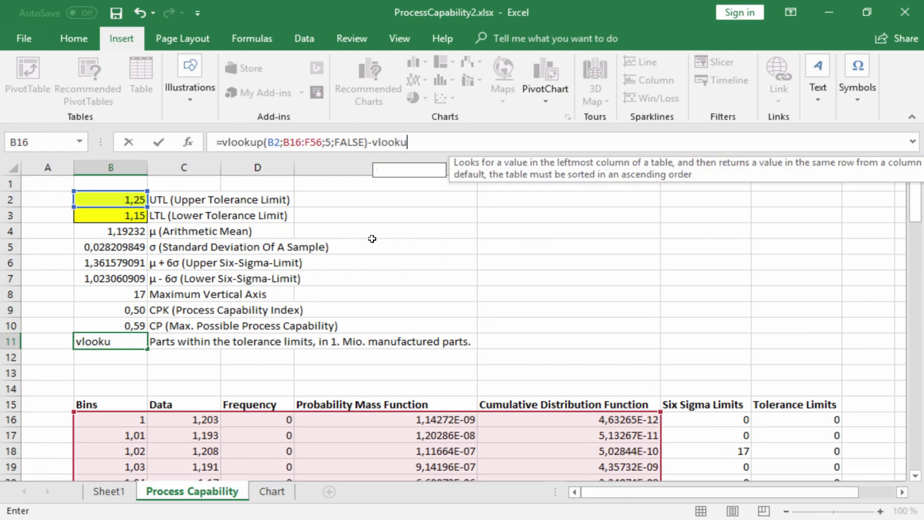
text(()
click(133, 216)
text(;)
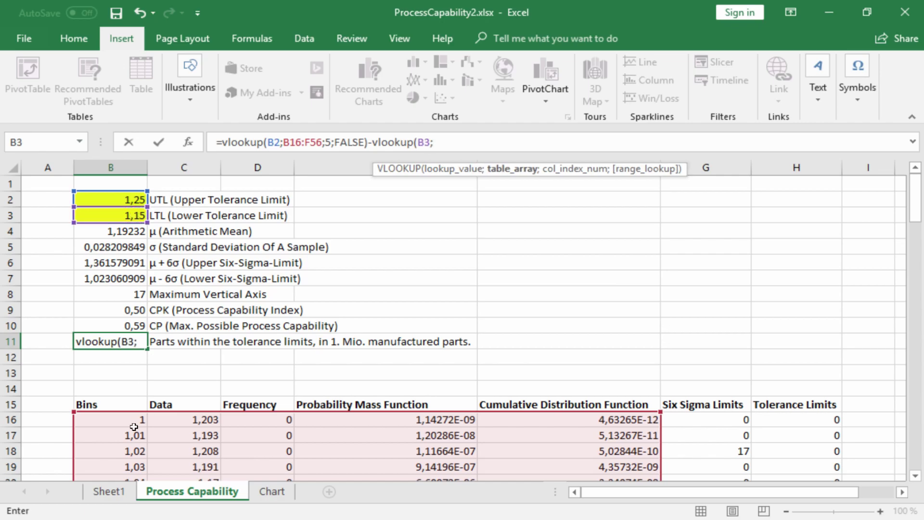
drag(133, 419, 641, 363)
scroll(397, 182, up, 15)
text(;5)
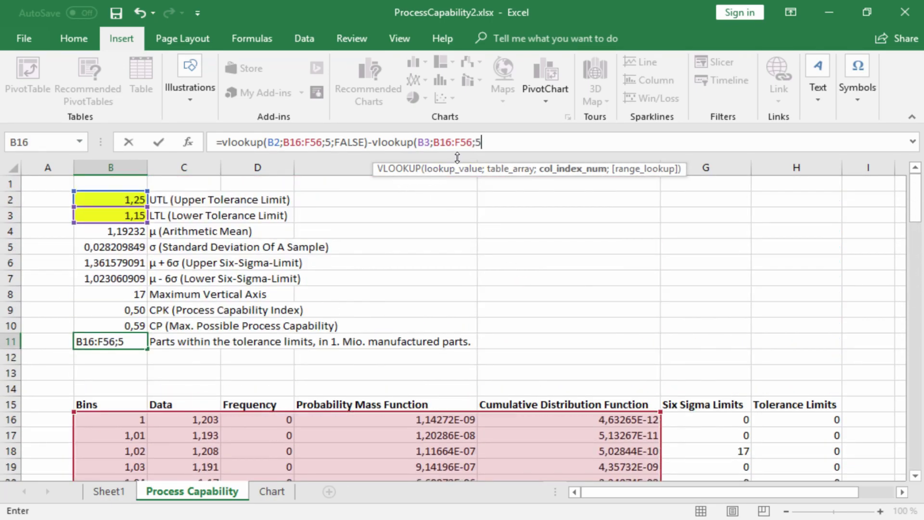
text(;)
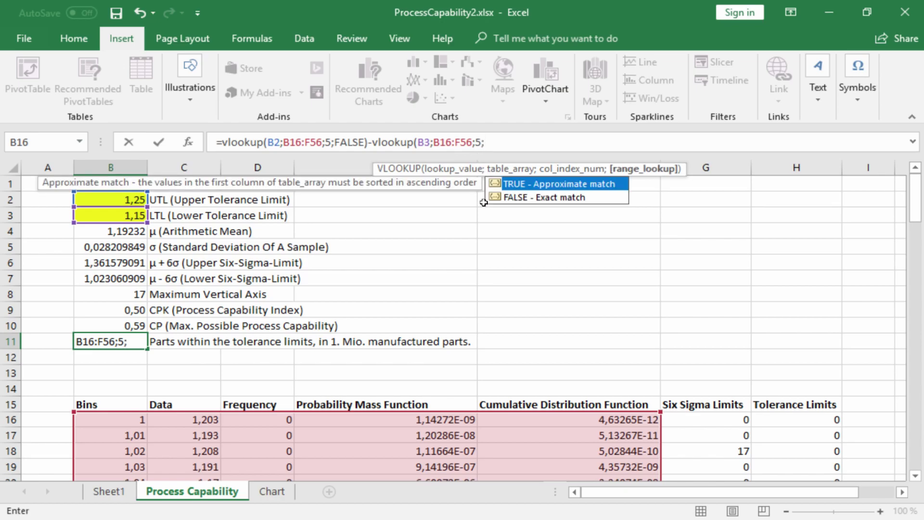
text(FALSE)
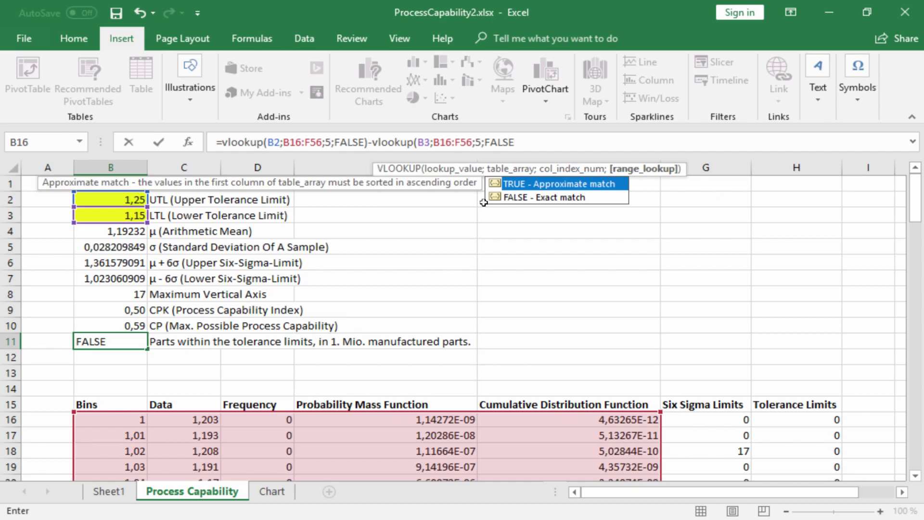
text())
Enclose the difference of the two lookups in B11 in parentheses, multiply it by 1000000 and commit the formula.
click(224, 141)
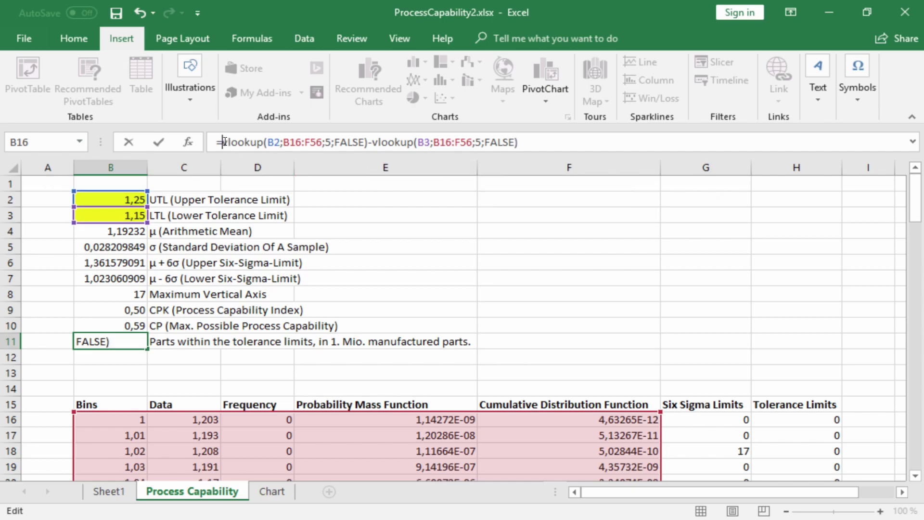
text(()
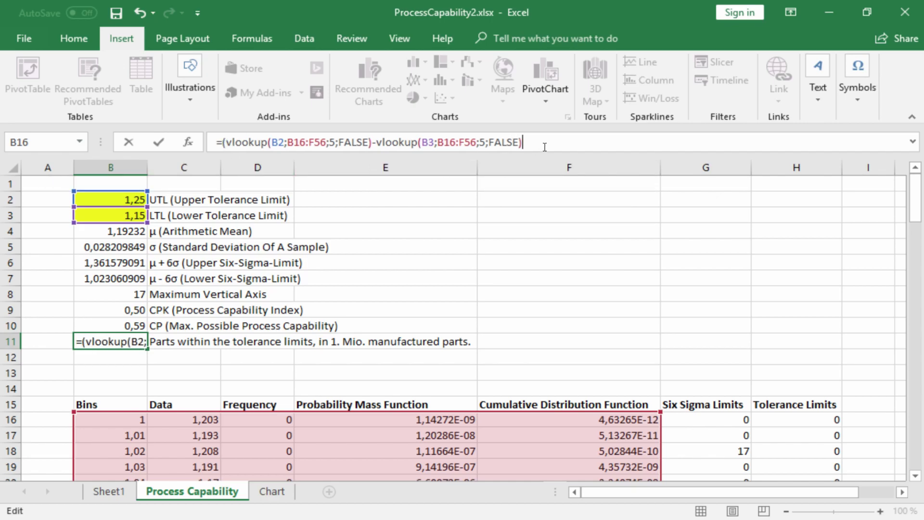
text())
text(*1000000)
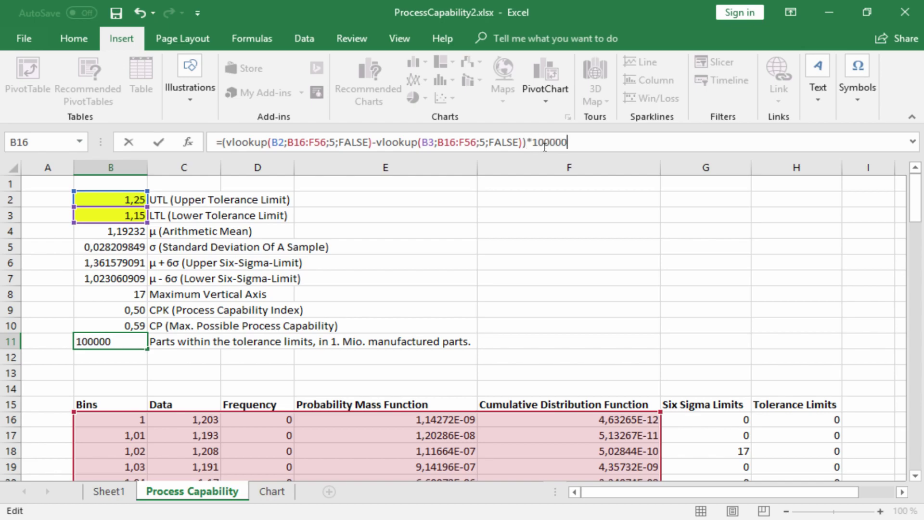
key(Return)
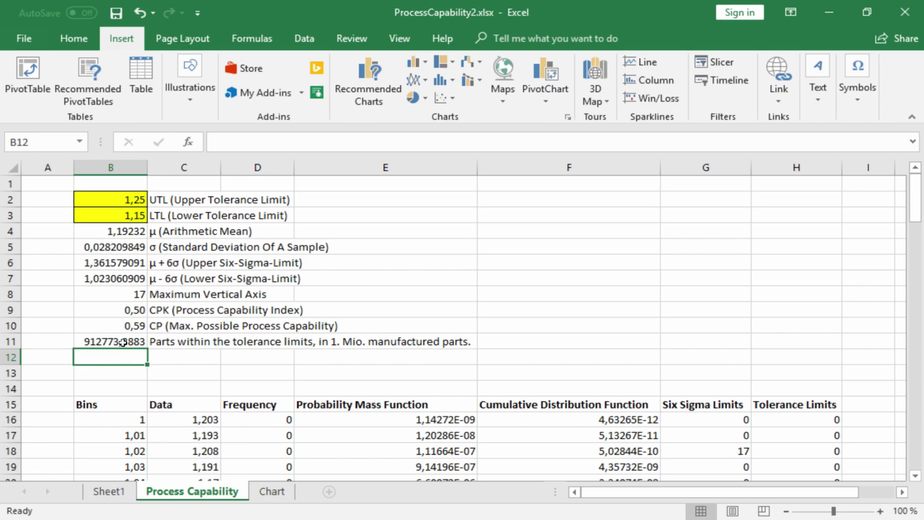
Format cell B11 as Number with 0 decimal places and the 1000 separator.
click(122, 339)
right_click(123, 340)
click(182, 446)
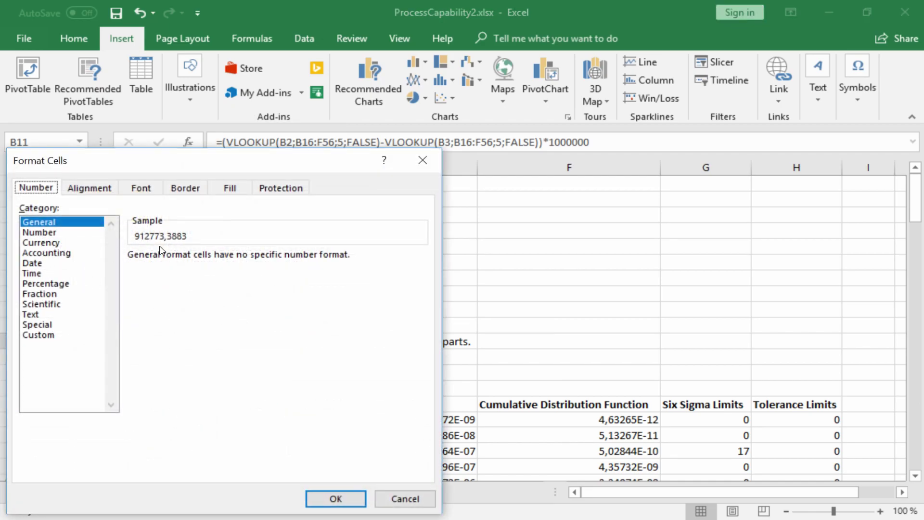
click(40, 233)
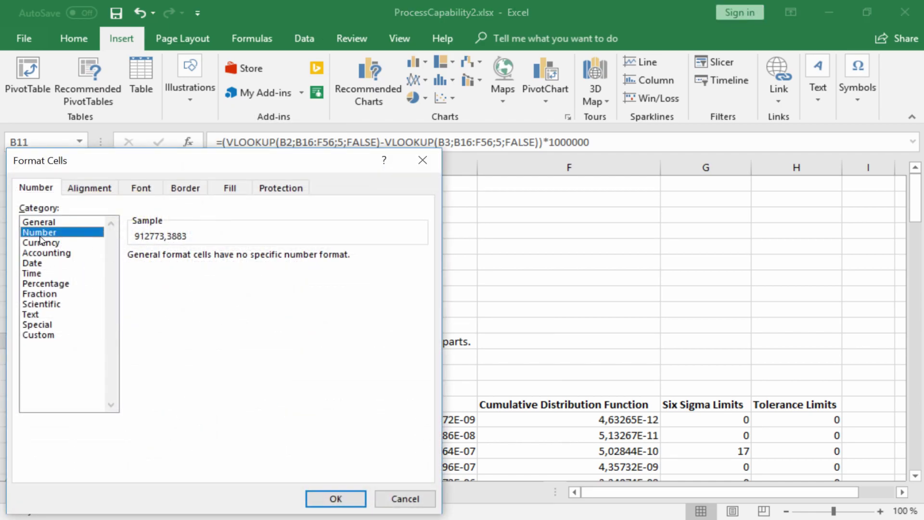
click(240, 260)
click(239, 260)
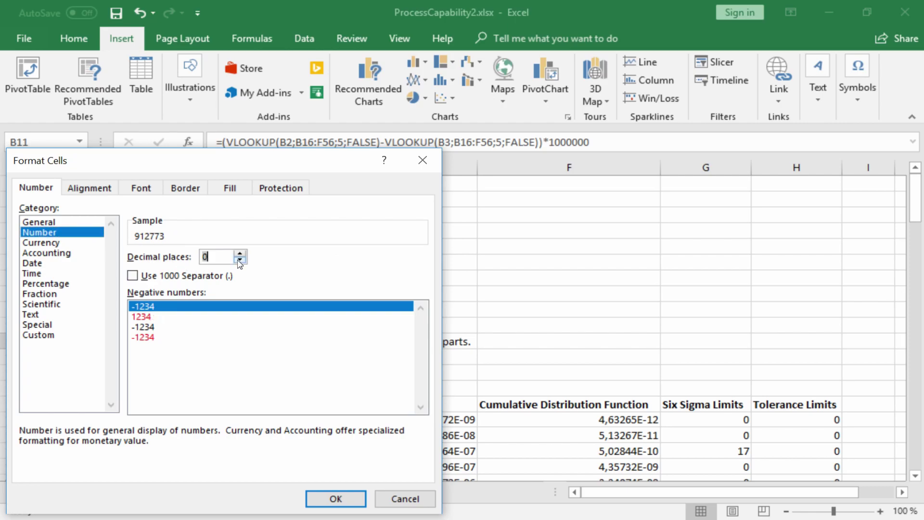
click(133, 276)
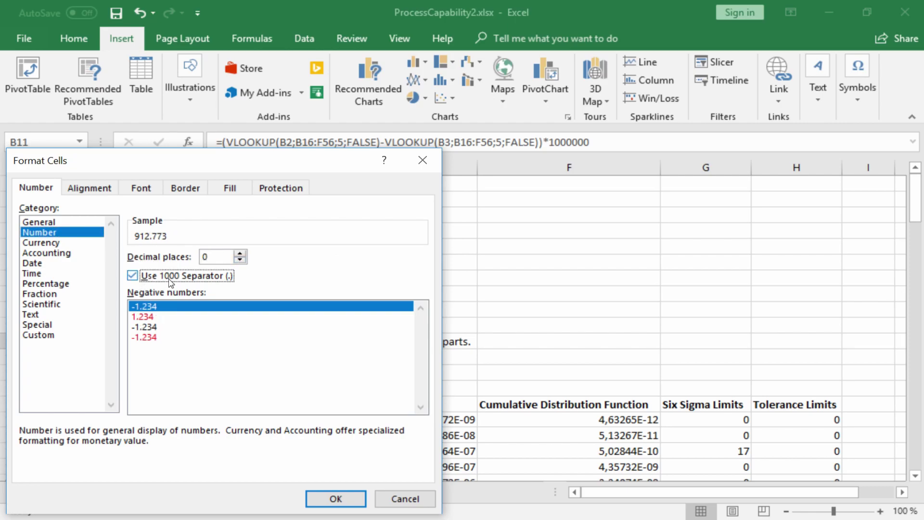
click(335, 498)
click(379, 374)
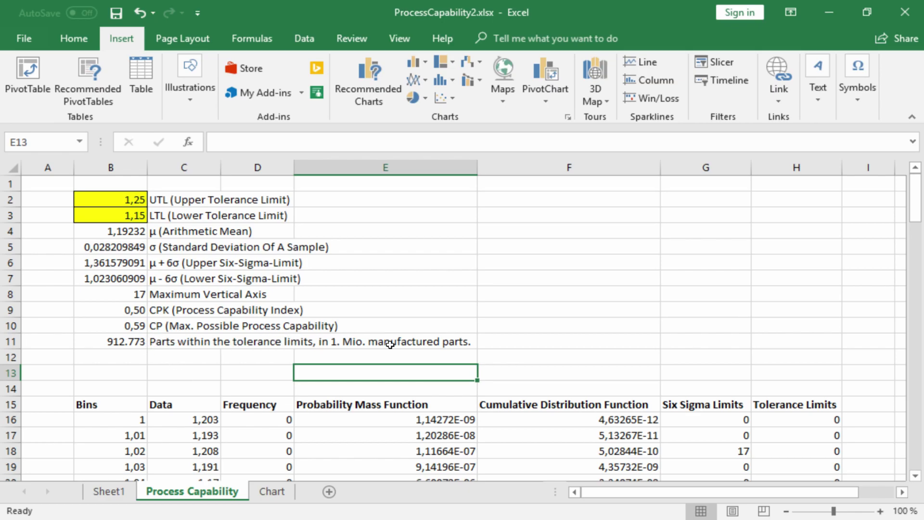
Enter the label "PPM (Parts outside the tolerance limits, in 1. Mio. manufactured parts.)" in cell C12.
click(182, 357)
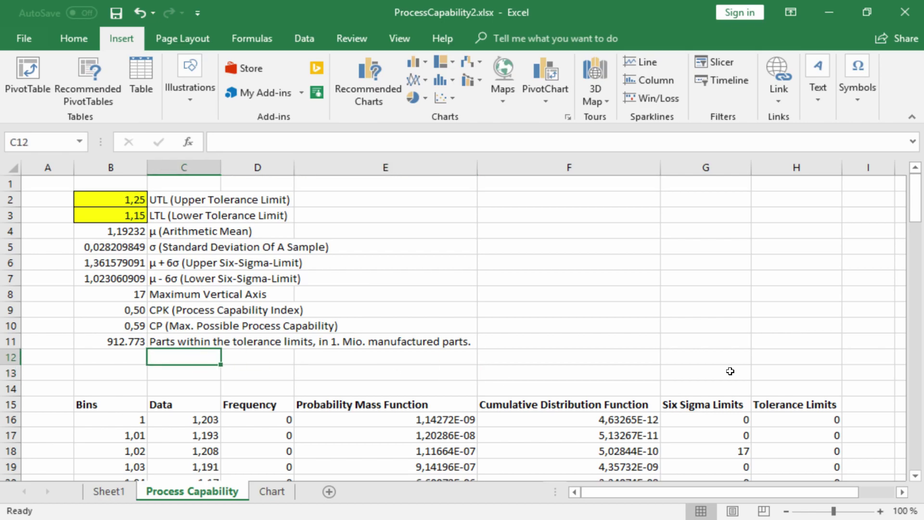
text(PP)
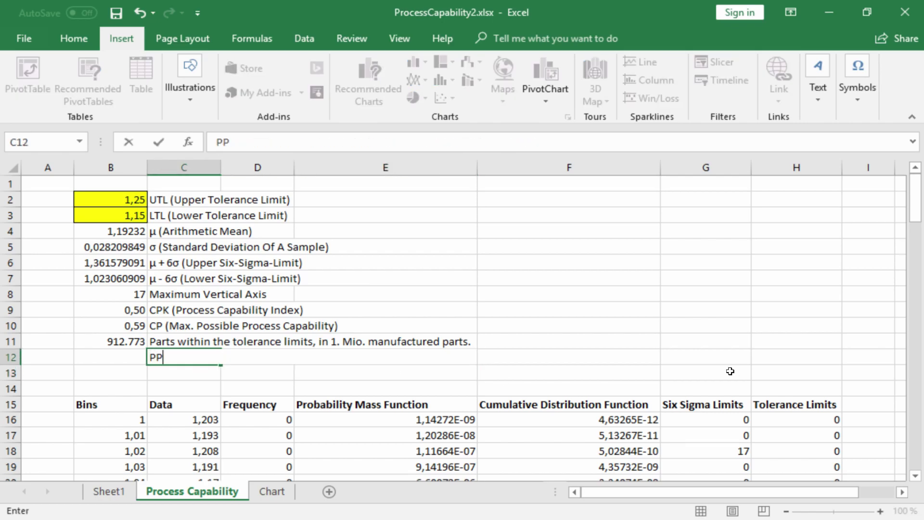
text(M)
text((Parts outside the tolerance limits, in 1. Mio)
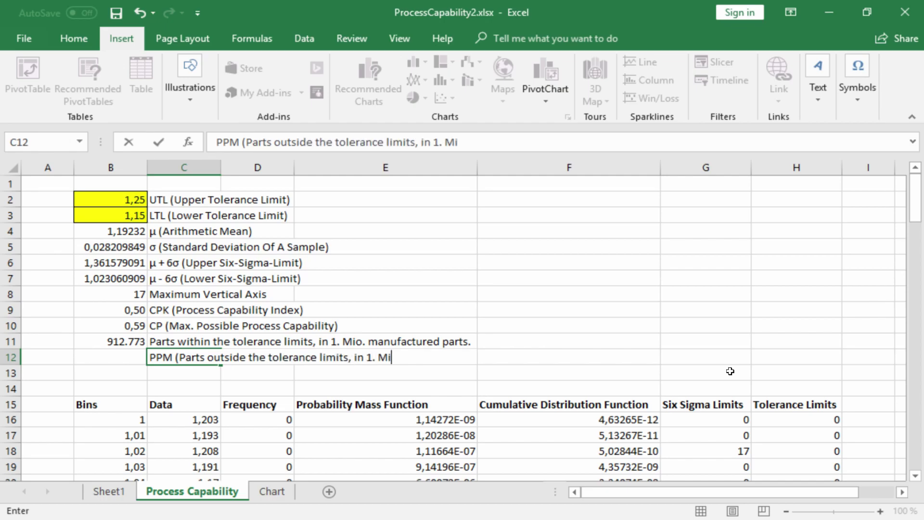
key(BackSpace)
text(o. manufactures)
key(BackSpace)
text(d parts.))
key(Return)
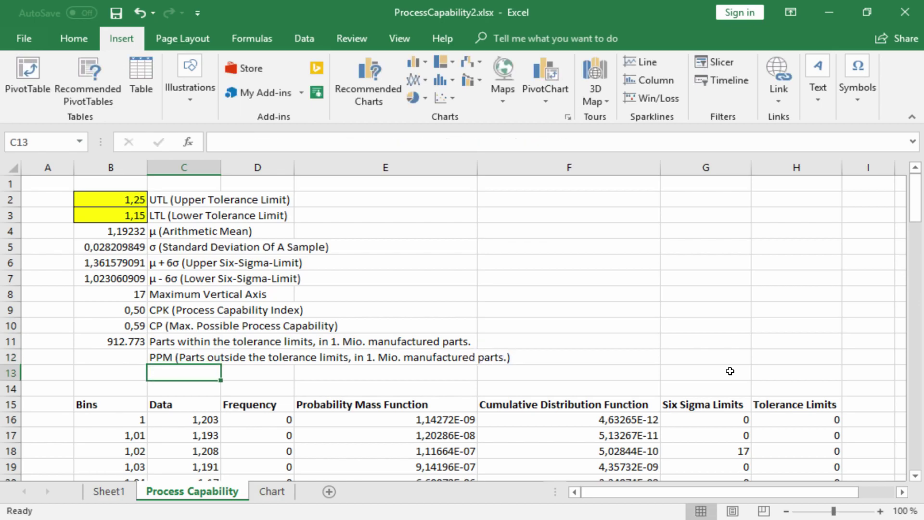
Calculate the PPM value in cell B12 with the formula =1000000-B11.
key(Left)
key(Up)
text(=1000000)
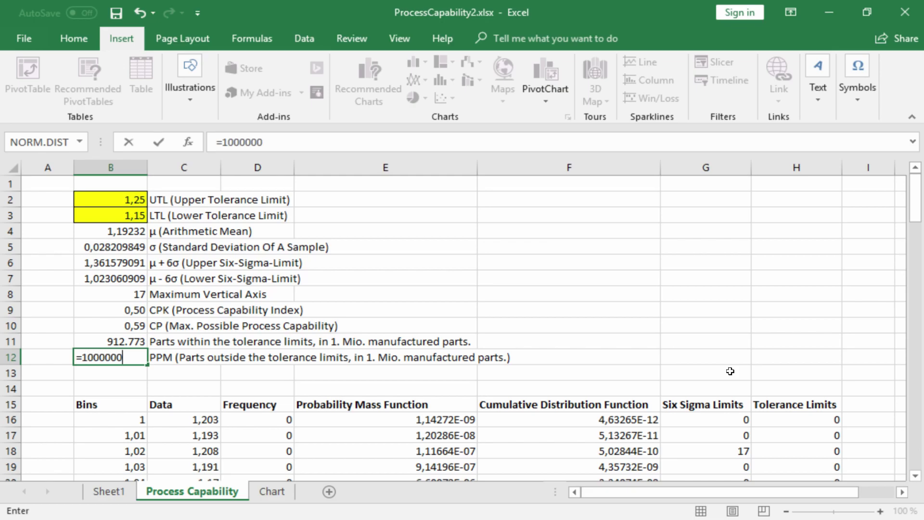
text(-)
click(122, 340)
key(Return)
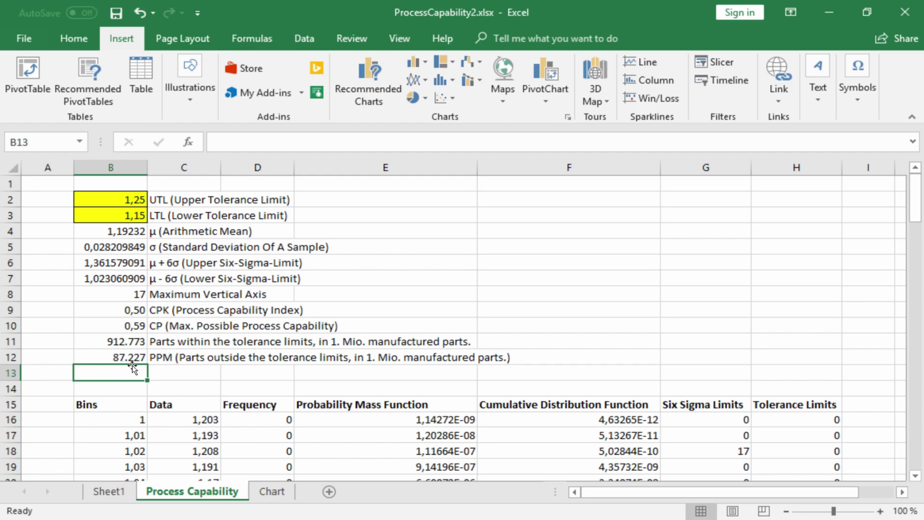
Fill the result cells B9:B12 with the standard light blue colour and give each cell a border.
drag(126, 310, 123, 355)
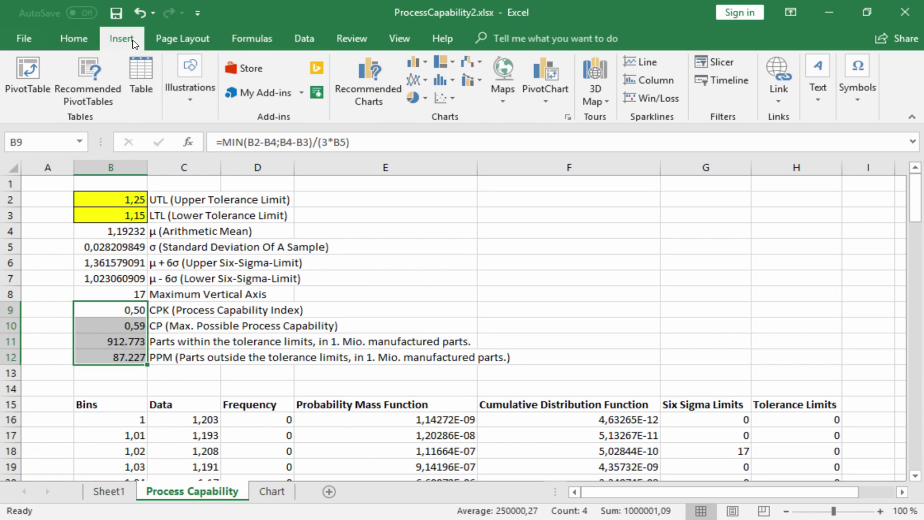
click(78, 37)
click(205, 93)
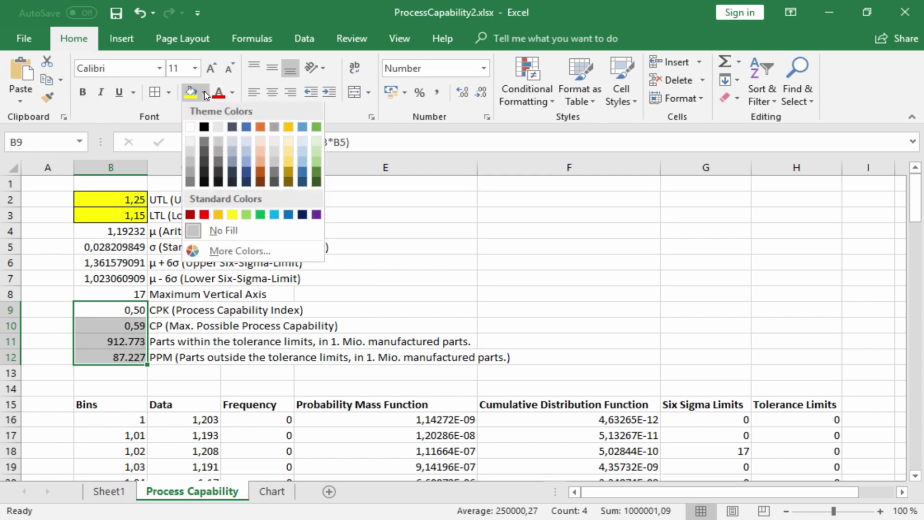
click(273, 213)
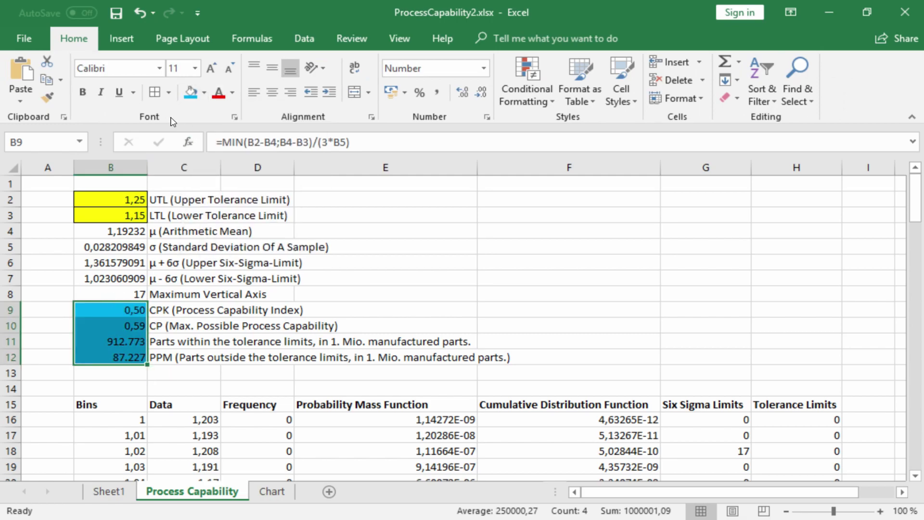
click(199, 372)
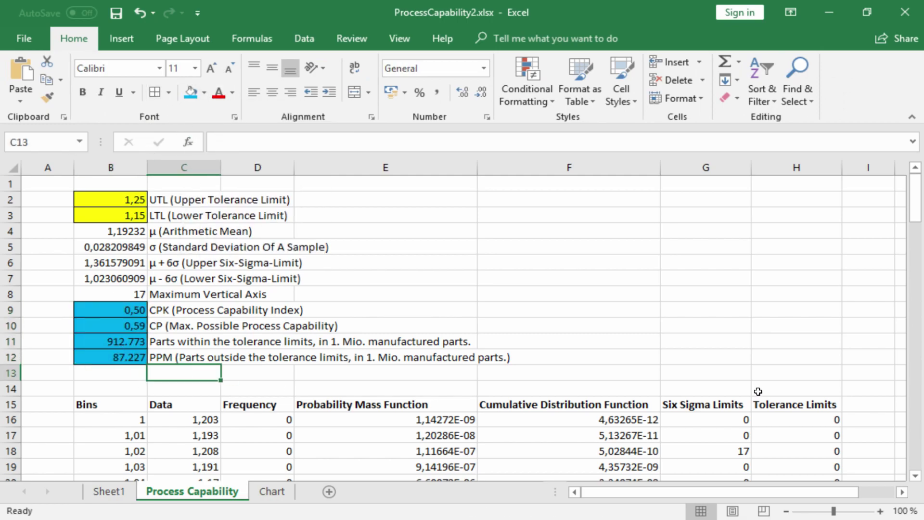